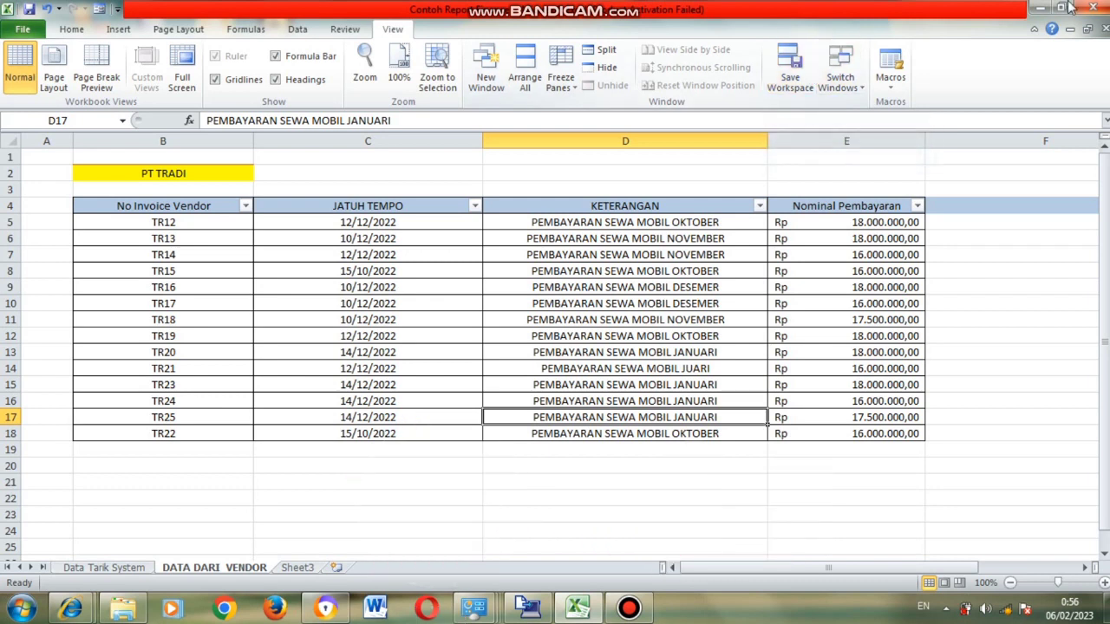
- Review the Data Tarik System sheet and the invoice numbers and due dates on the DATA DARI VENDOR sheet
{"action": "left_click", "coordinate": [120, 569]}
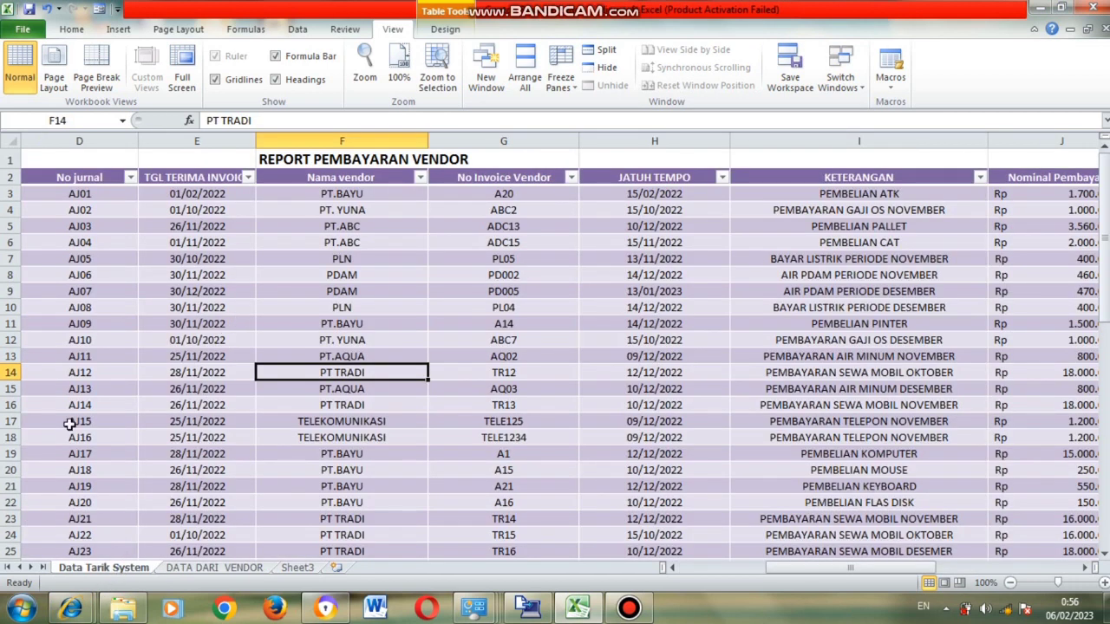
{"action": "left_click", "coordinate": [195, 569]}
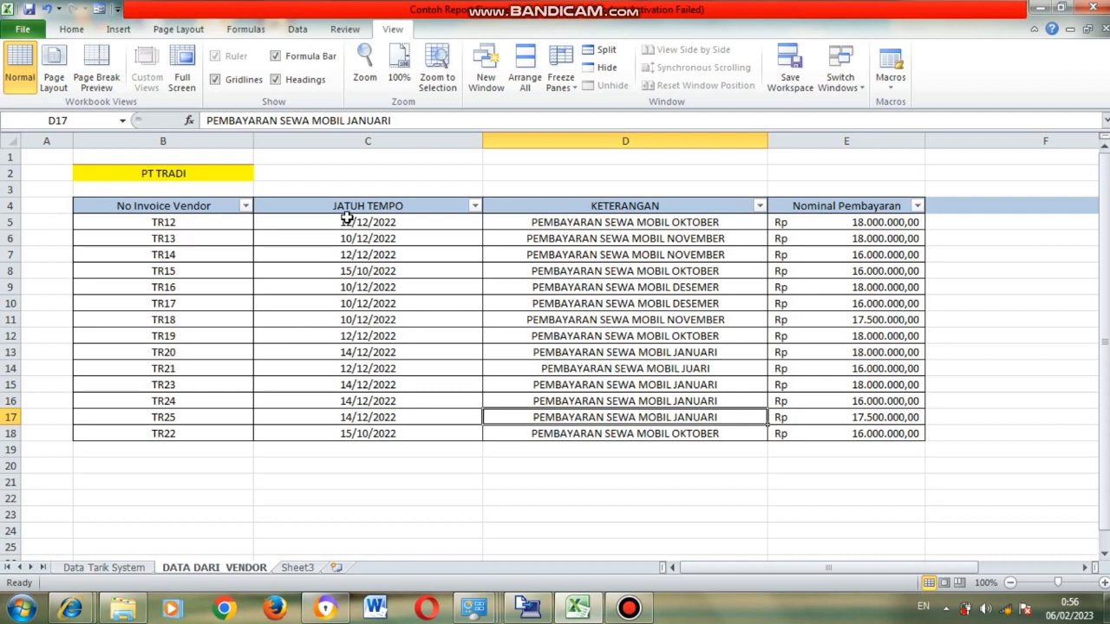
{"action": "left_click", "coordinate": [202, 224]}
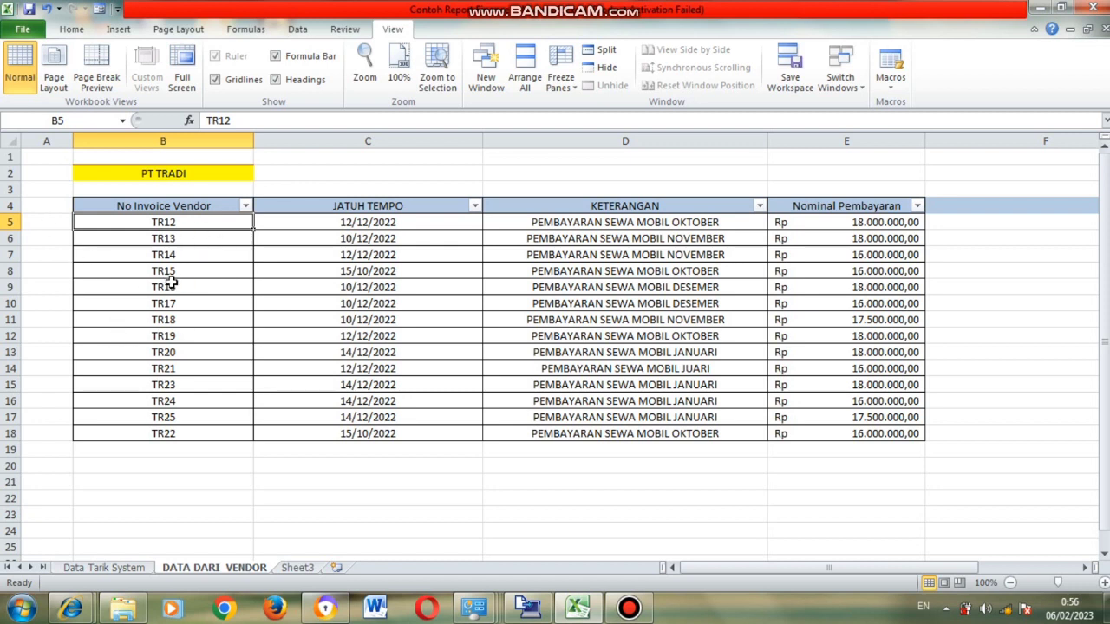
{"action": "left_click", "coordinate": [347, 224]}
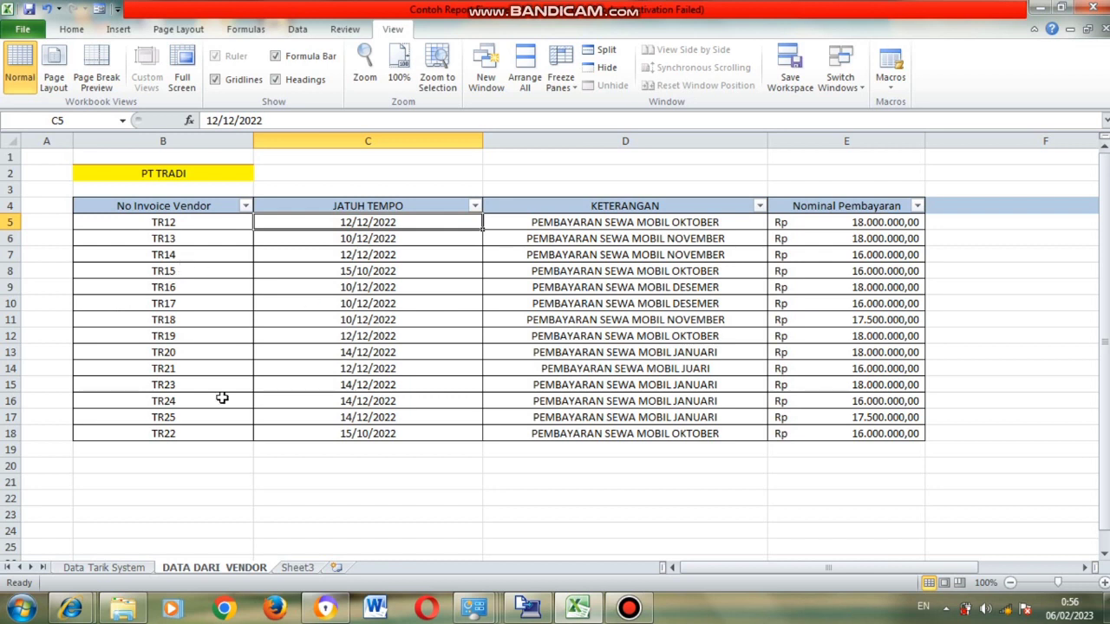
{"action": "left_click", "coordinate": [302, 320]}
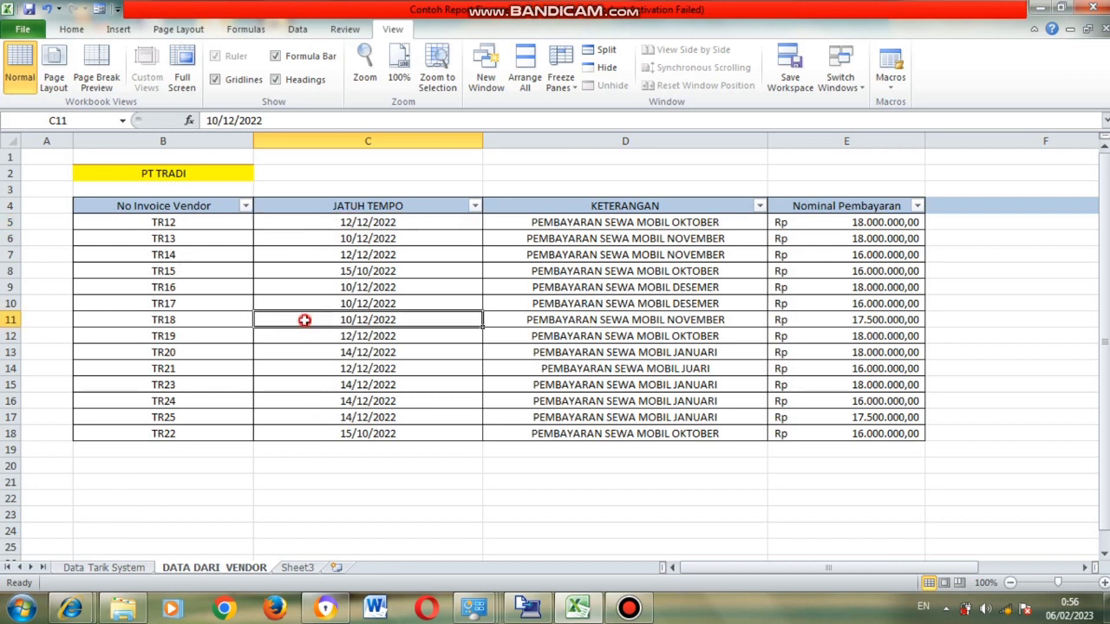
- Freeze the panes at cell C3 on the DATA DARI VENDOR sheet
{"action": "left_click", "coordinate": [295, 190]}
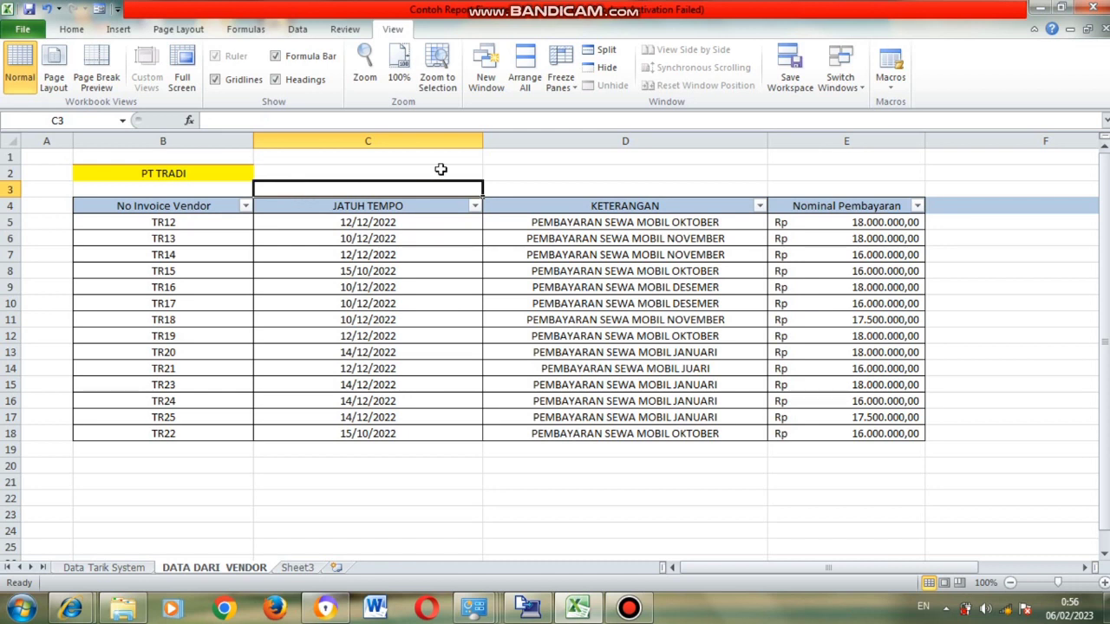
{"action": "left_click", "coordinate": [560, 86]}
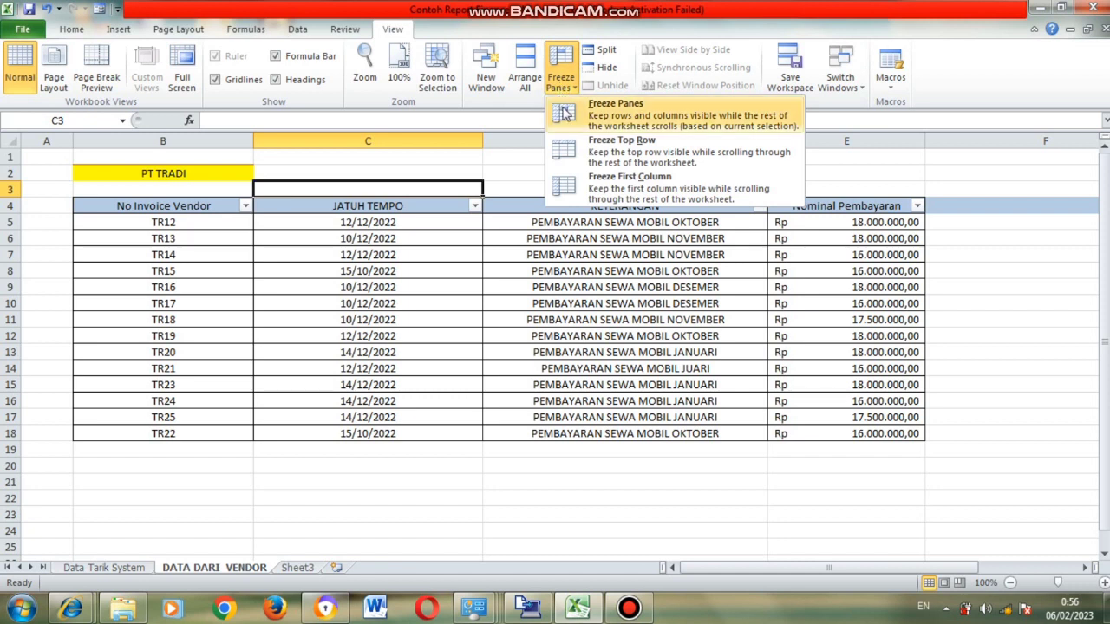
{"action": "left_click", "coordinate": [569, 116]}
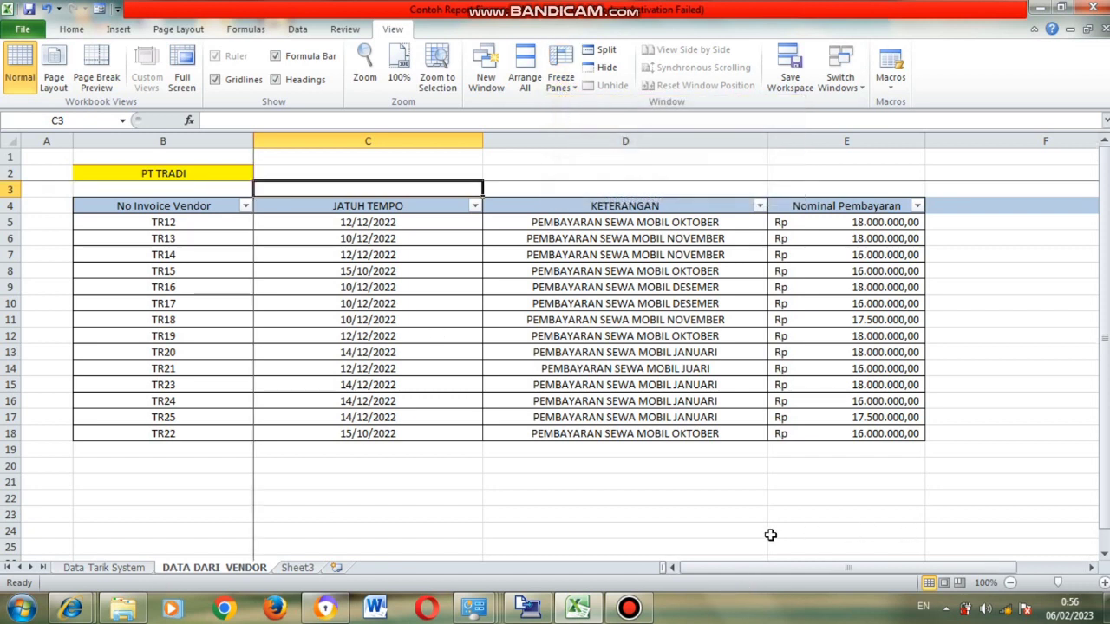
{"action": "left_click", "coordinate": [125, 569]}
{"action": "scroll", "coordinate": [139, 568], "scroll_direction": "down", "scroll_amount": 1}
{"action": "scroll", "coordinate": [492, 300], "scroll_direction": "up", "scroll_amount": 1}
{"action": "left_click", "coordinate": [257, 570]}
{"action": "left_click", "coordinate": [185, 207]}
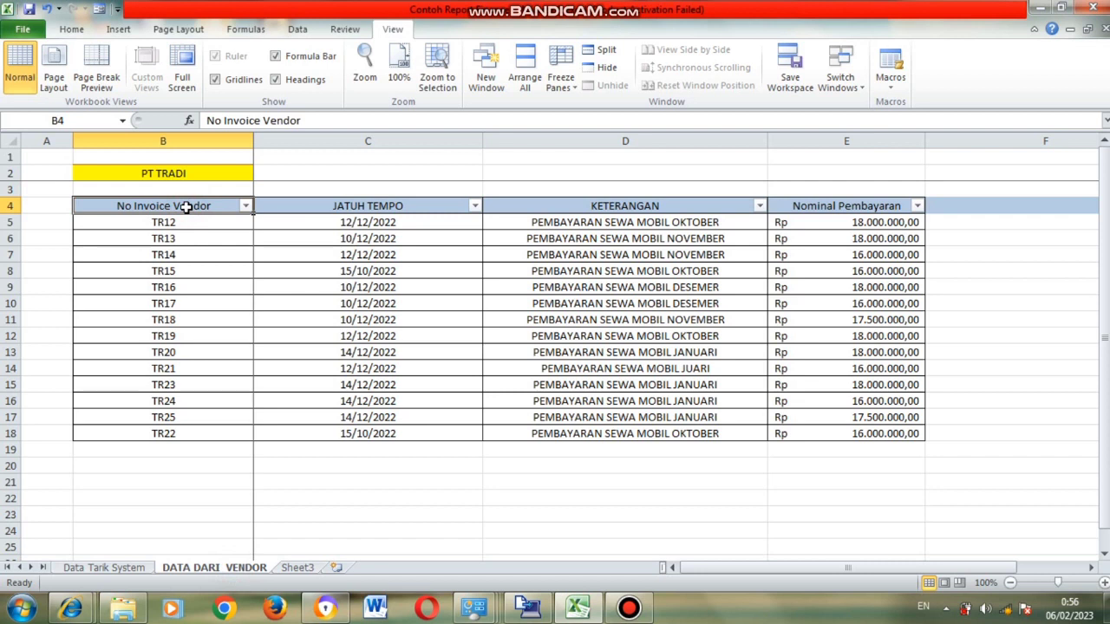
- Freeze the panes at cell H1 on the Data Tarik System sheet, with column G as the first visible column
{"action": "left_click", "coordinate": [124, 569]}
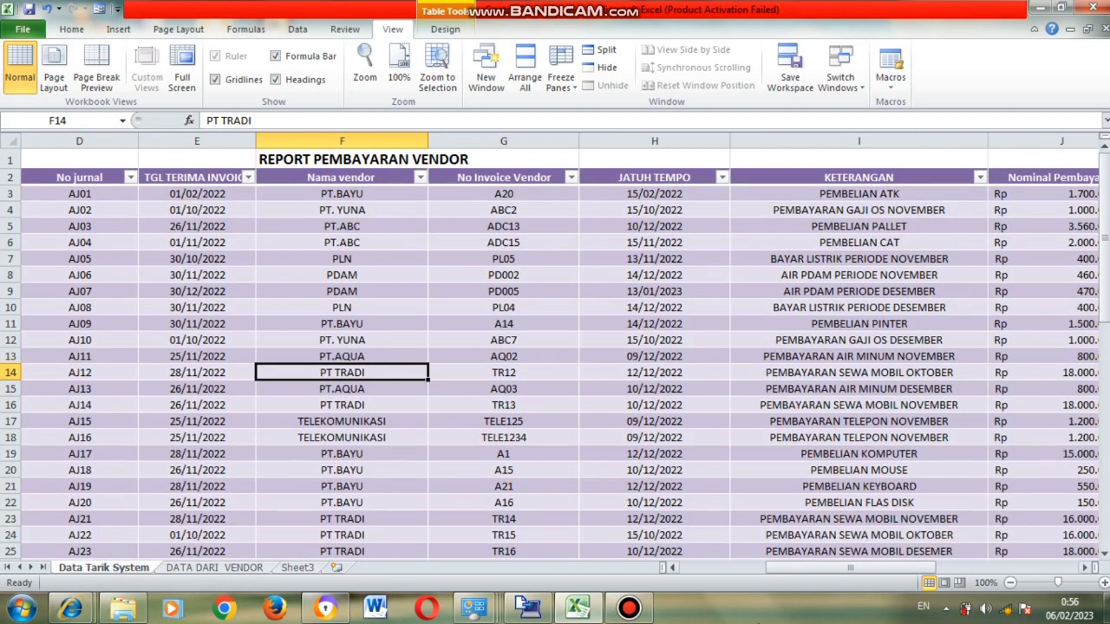
{"action": "left_click_drag", "start_coordinate": [783, 569], "coordinate": [875, 564]}
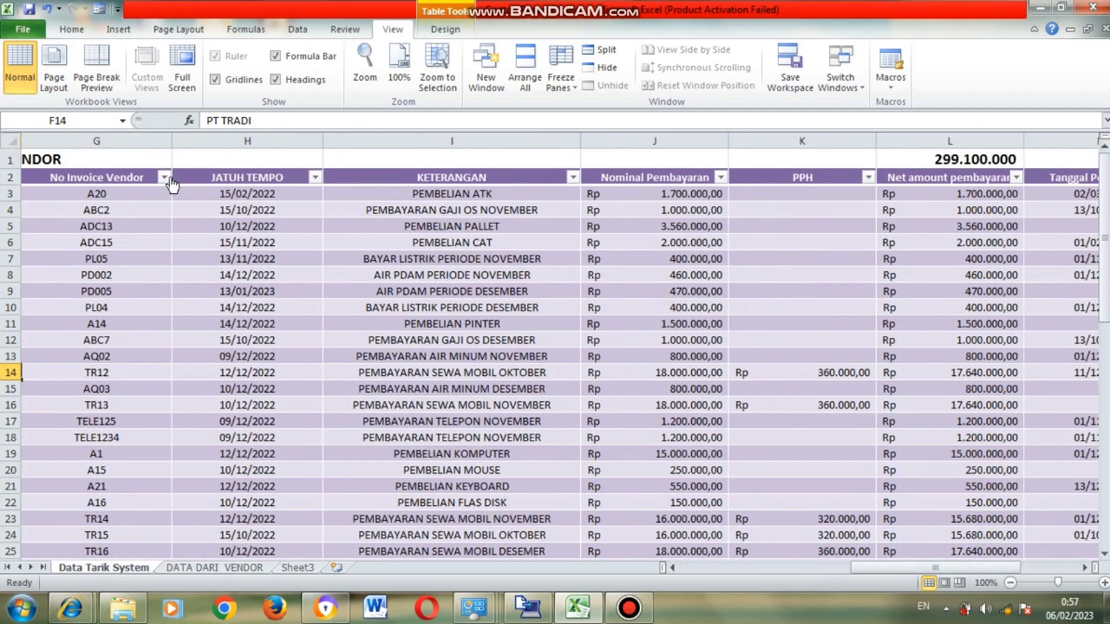
{"action": "left_click", "coordinate": [194, 160]}
{"action": "left_click", "coordinate": [548, 89]}
{"action": "left_click", "coordinate": [607, 102]}
{"action": "left_click", "coordinate": [280, 292]}
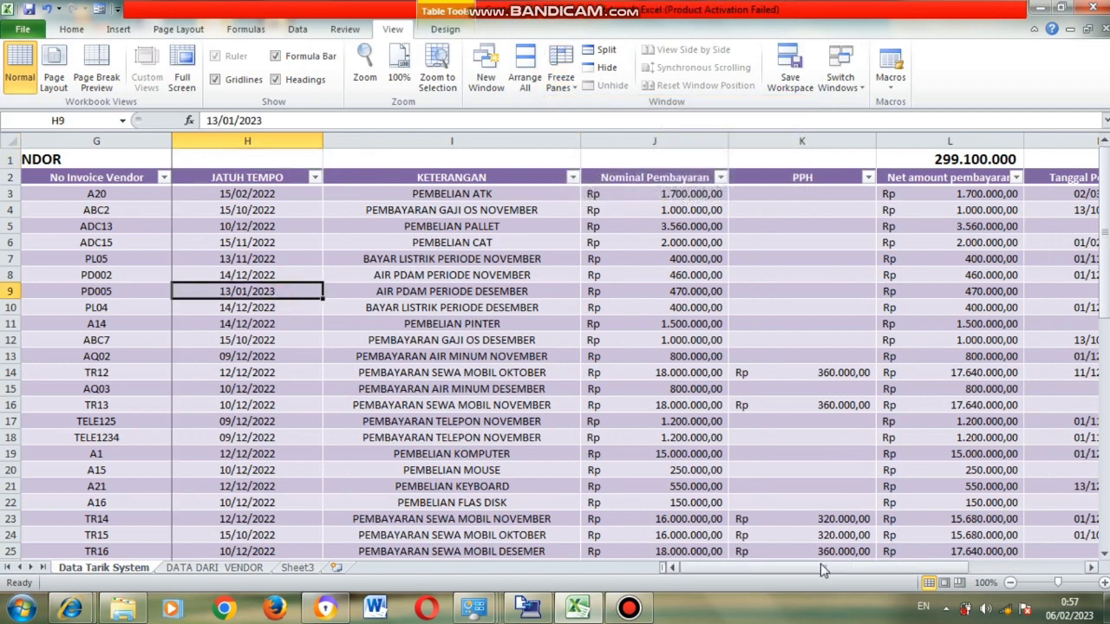
- Unfreeze the panes on the Data Tarik System sheet
{"action": "left_click_drag", "start_coordinate": [834, 567], "coordinate": [694, 562]}
{"action": "left_click", "coordinate": [555, 78]}
{"action": "left_click", "coordinate": [572, 111]}
- Freeze the No Invoice Vendor column on the Data Tarik System sheet by freezing the panes at cell H1
{"action": "mouse_move", "coordinate": [858, 569]}
{"action": "left_mouse_down"}
{"action": "mouse_move", "coordinate": [775, 574]}
{"action": "mouse_move", "coordinate": [863, 573]}
{"action": "left_mouse_up"}
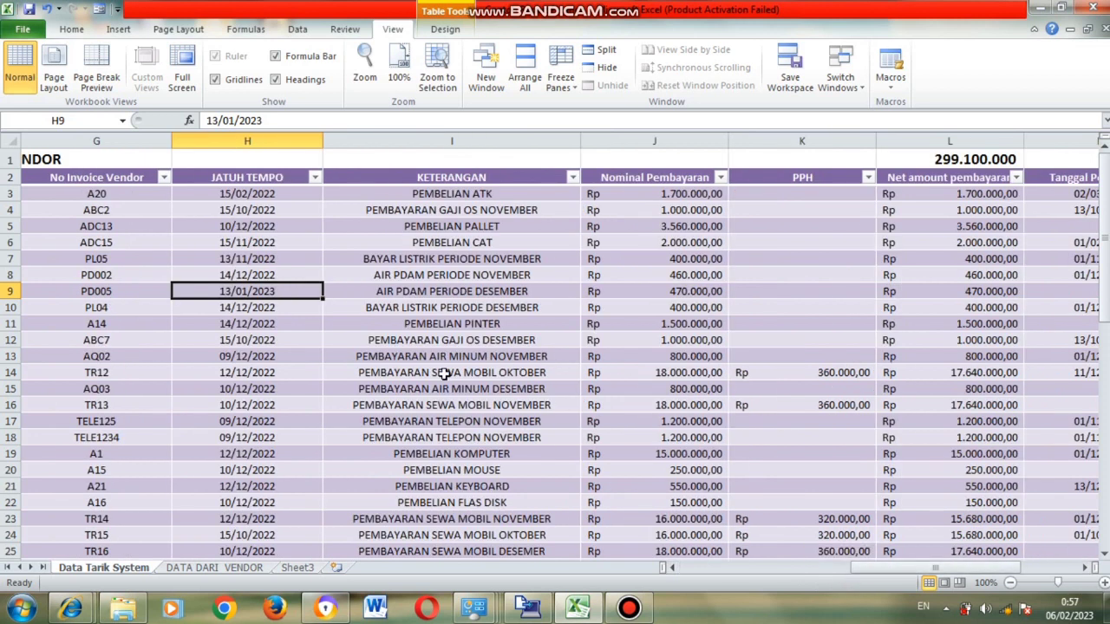
{"action": "left_click", "coordinate": [222, 157]}
{"action": "left_click", "coordinate": [560, 76]}
{"action": "left_click", "coordinate": [590, 114]}
{"action": "mouse_move", "coordinate": [746, 575]}
{"action": "left_mouse_down"}
{"action": "mouse_move", "coordinate": [763, 578]}
{"action": "mouse_move", "coordinate": [753, 579]}
{"action": "left_mouse_up"}
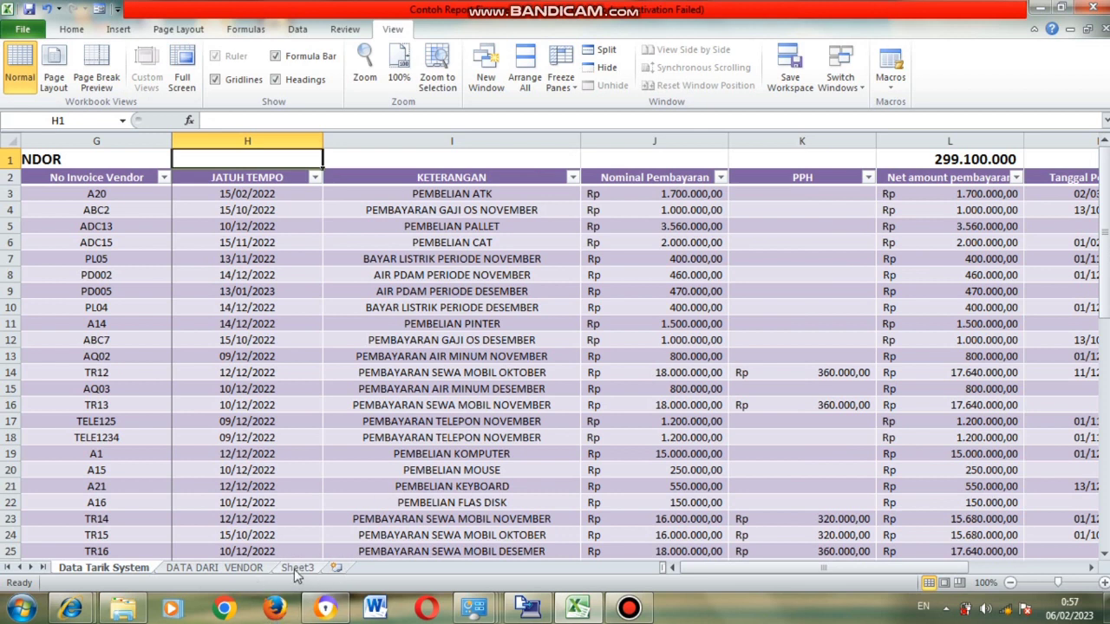
- Enter the header "Nominal pembayaran versiperusahaan" in cell F4 of the DATA DARI VENDOR sheet
{"action": "left_click", "coordinate": [248, 572]}
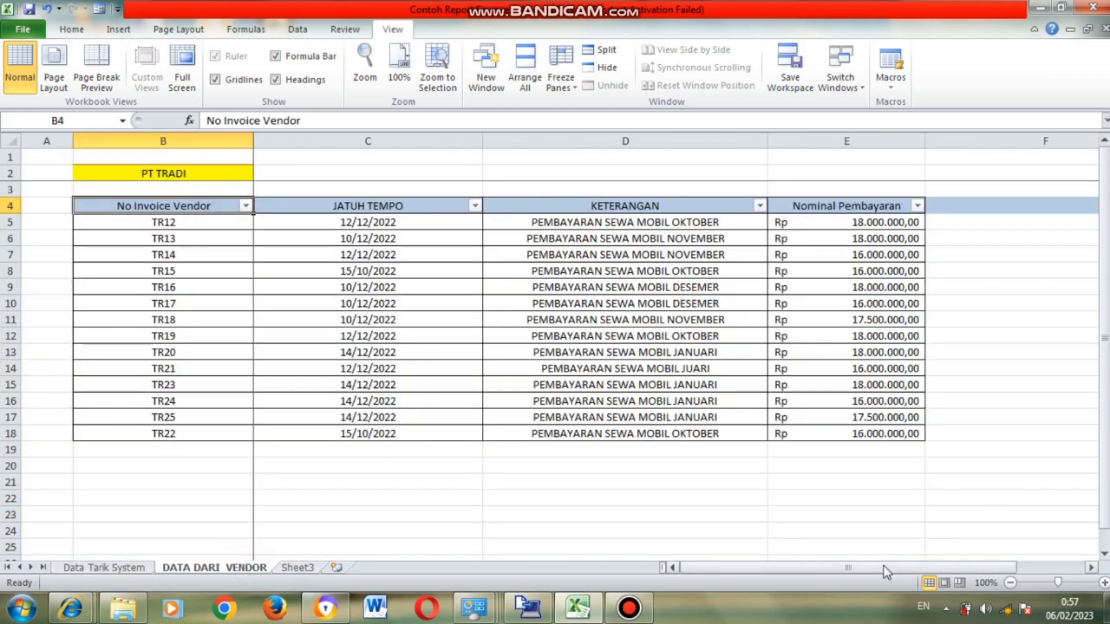
{"action": "left_click_drag", "start_coordinate": [943, 569], "coordinate": [989, 563]}
{"action": "left_click", "coordinate": [716, 205]}
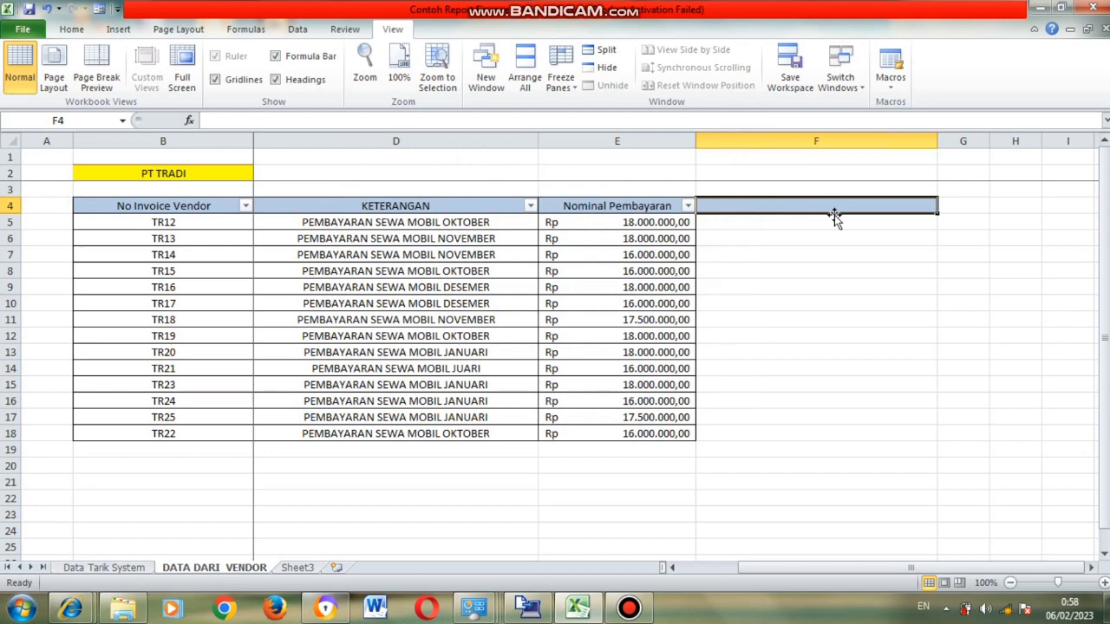
{"action": "type", "text": "Nomi"}
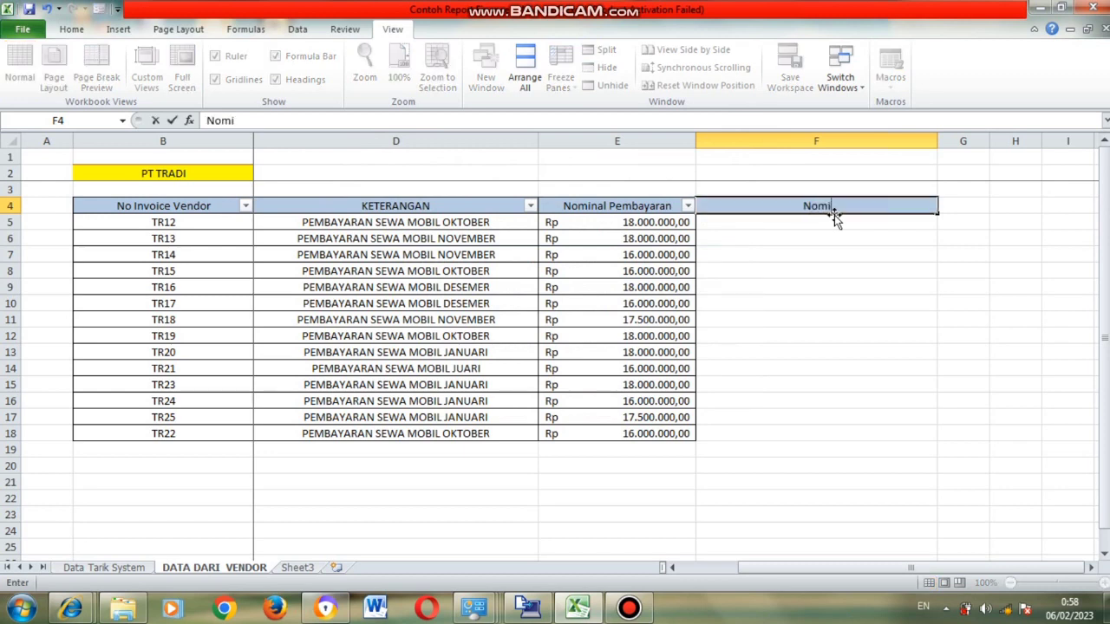
{"action": "type", "text": "nal pembayaran v"}
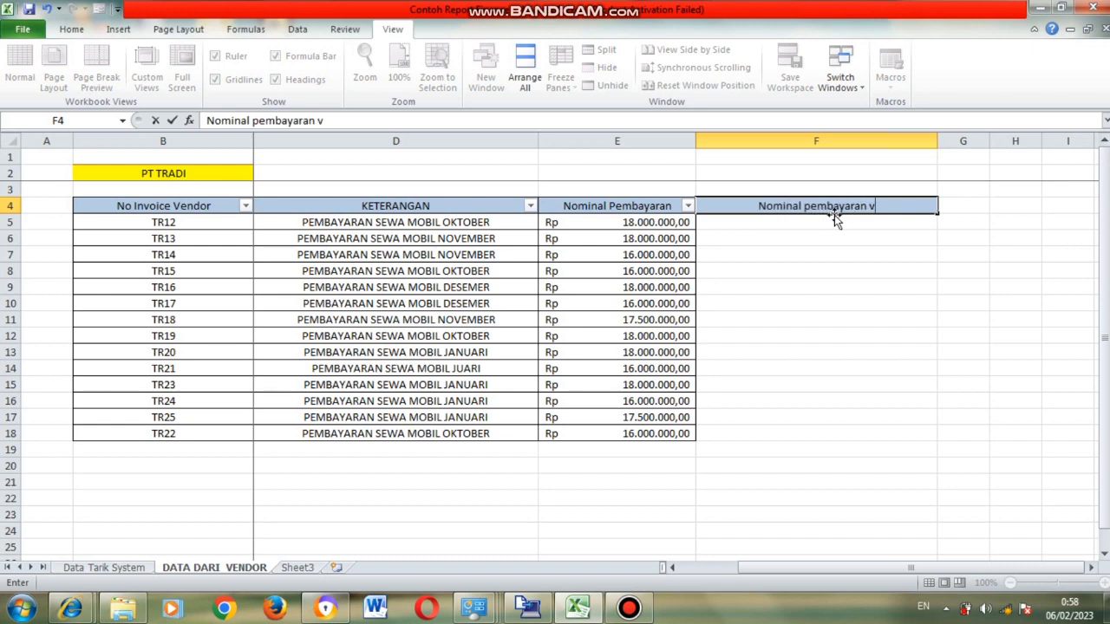
{"action": "type", "text": "ersiperusahaan"}
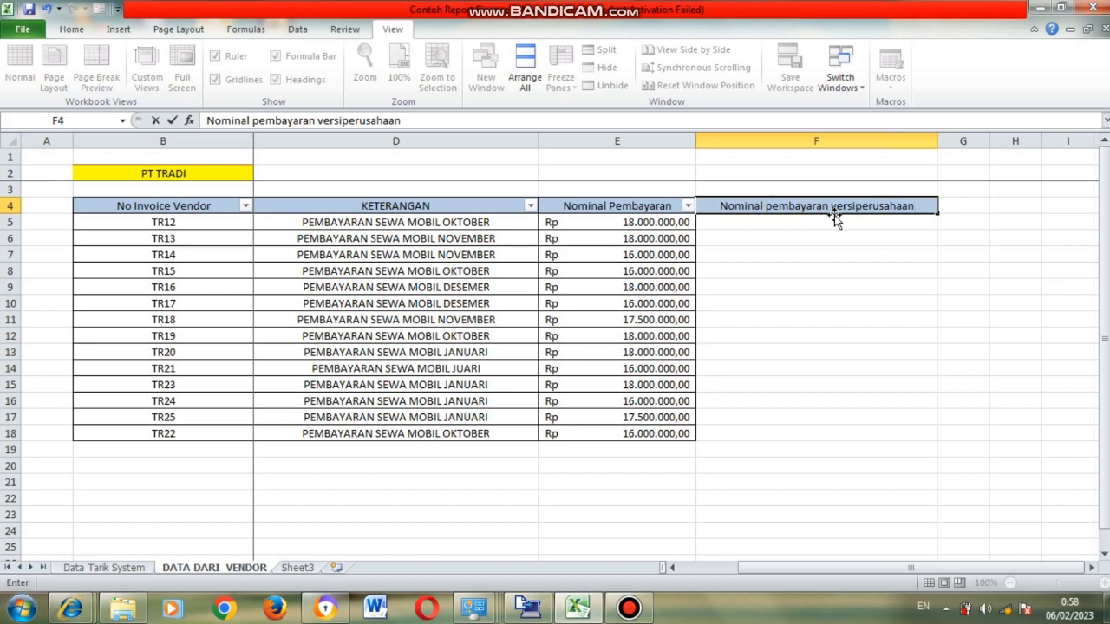
{"action": "key", "text": "Return"}
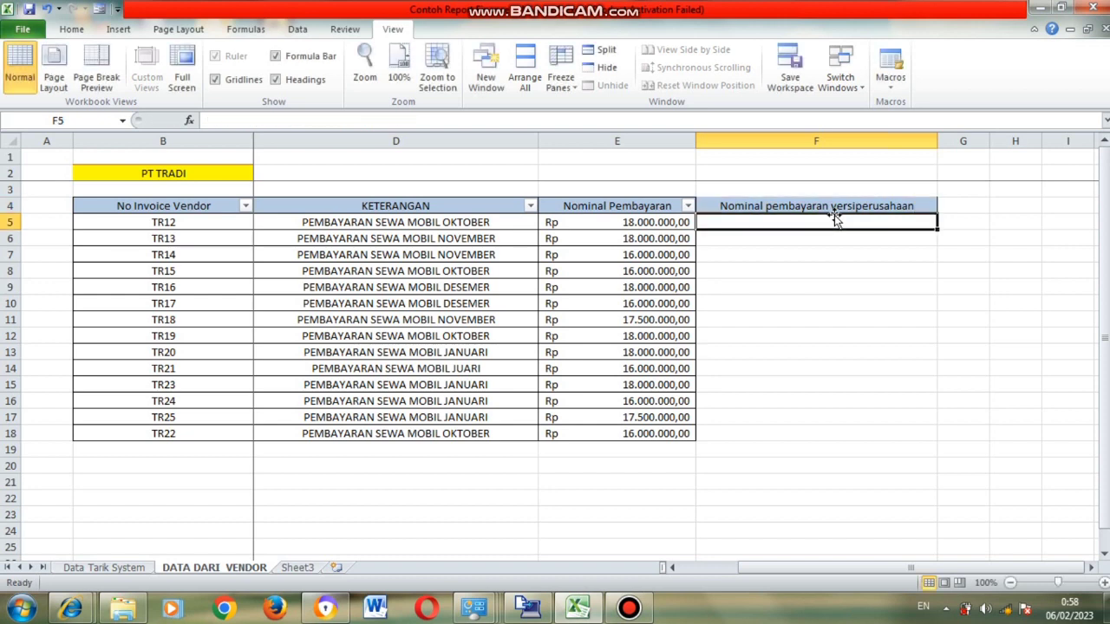
- Start a SUMIF formula in cell F5 with column G of Data Tarik System as the range, followed by a semicolon separator
{"action": "type", "text": "="}
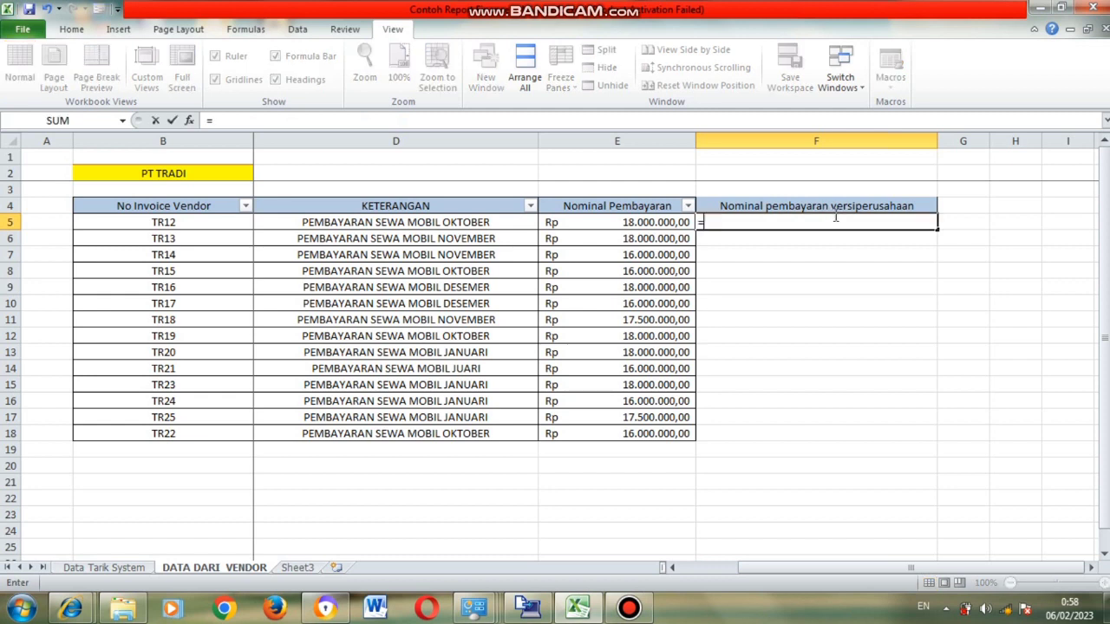
{"action": "type", "text": "sumi"}
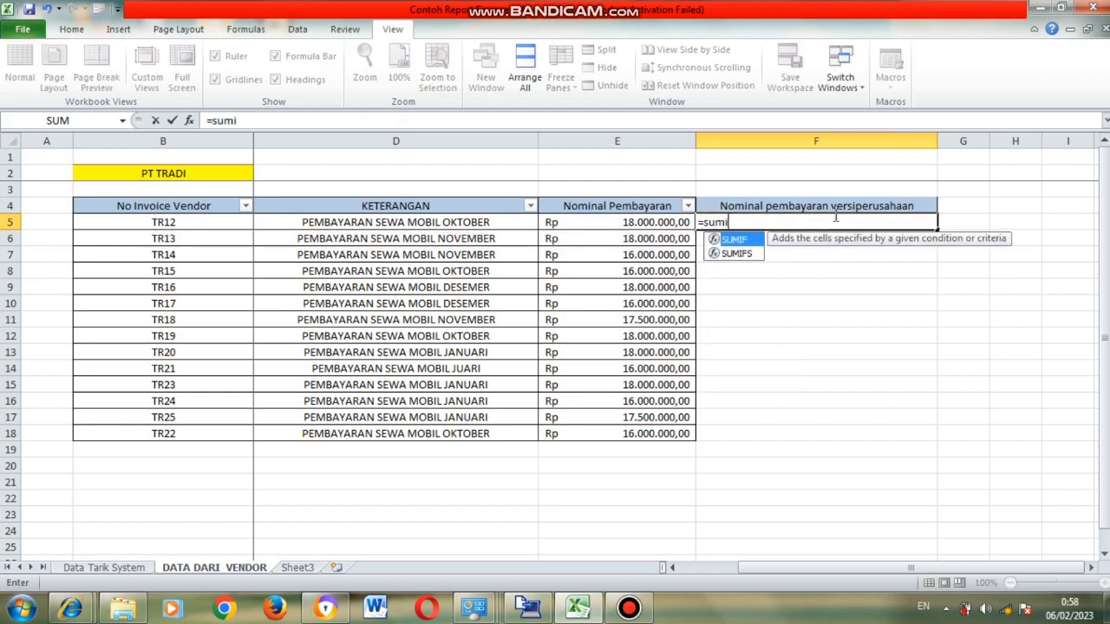
{"action": "type", "text": "f("}
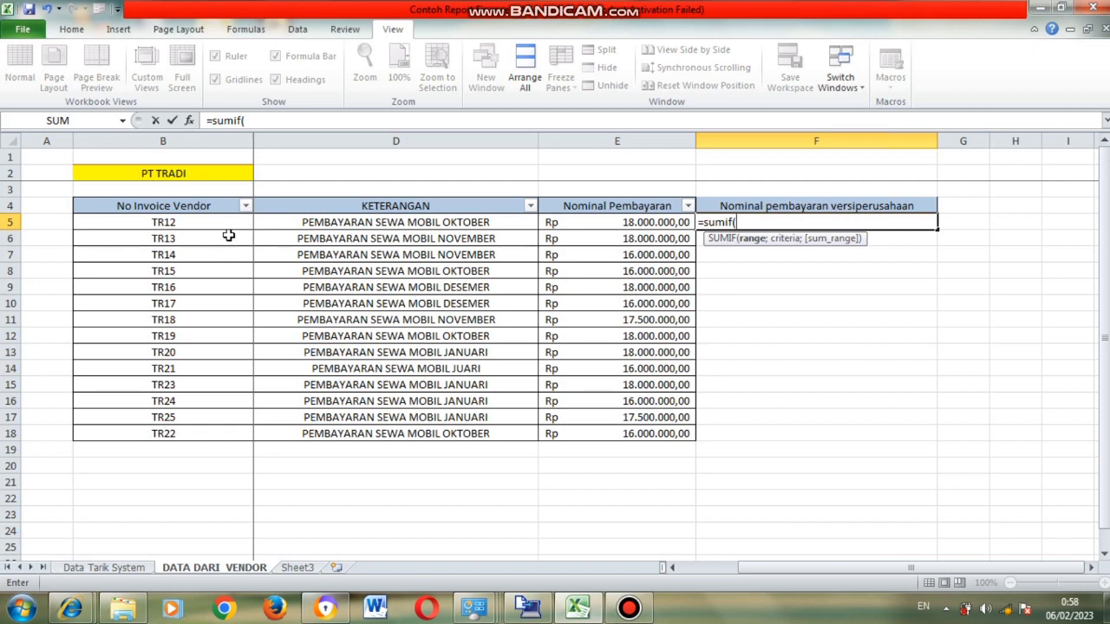
{"action": "left_click", "coordinate": [104, 568]}
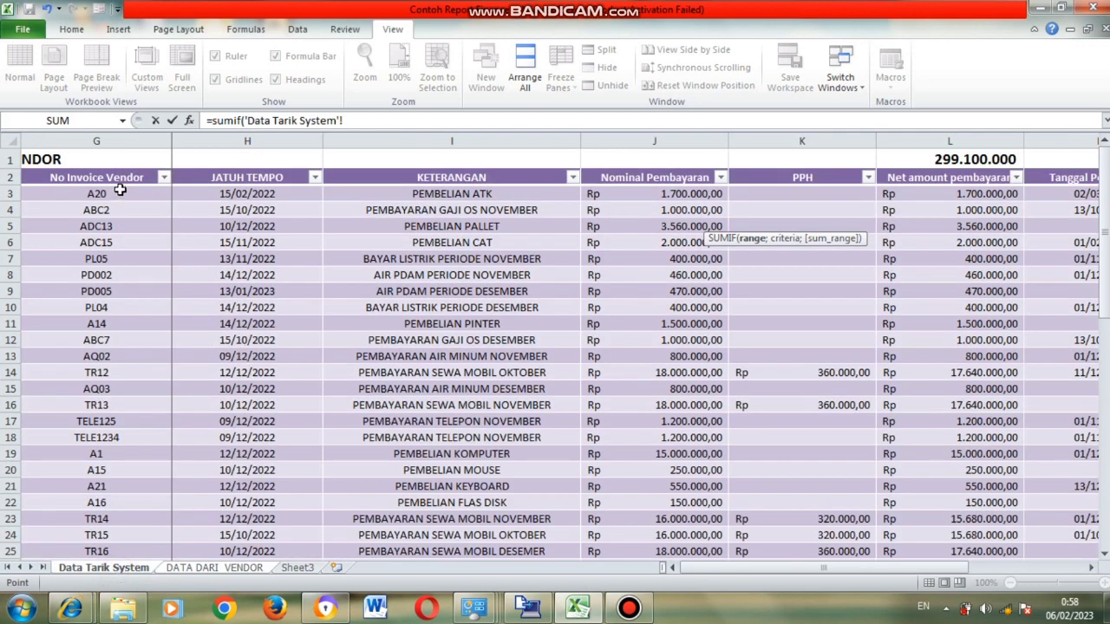
{"action": "left_click", "coordinate": [70, 193]}
{"action": "left_click", "coordinate": [126, 138]}
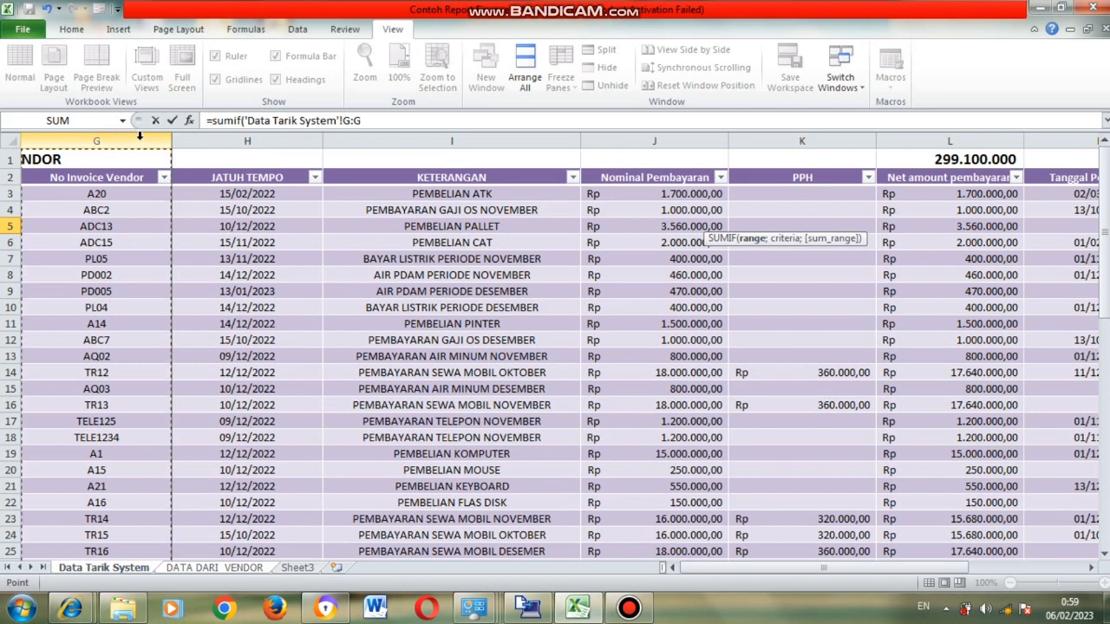
{"action": "type", "text": ";"}
{"action": "key", "text": "BackSpace"}
{"action": "left_click", "coordinate": [382, 122]}
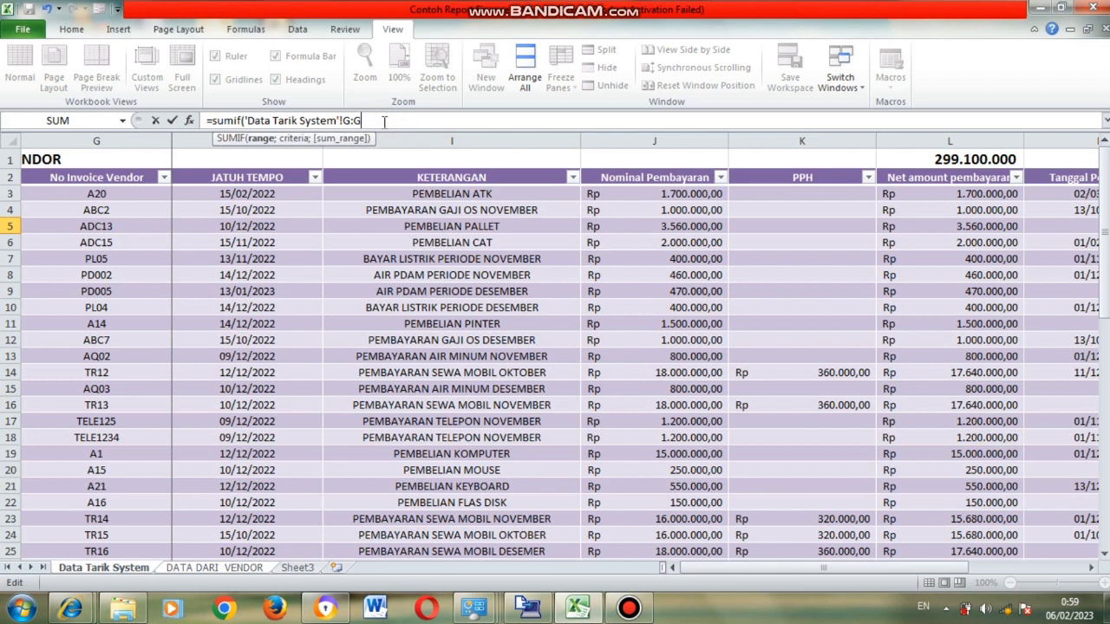
{"action": "type", "text": ";"}
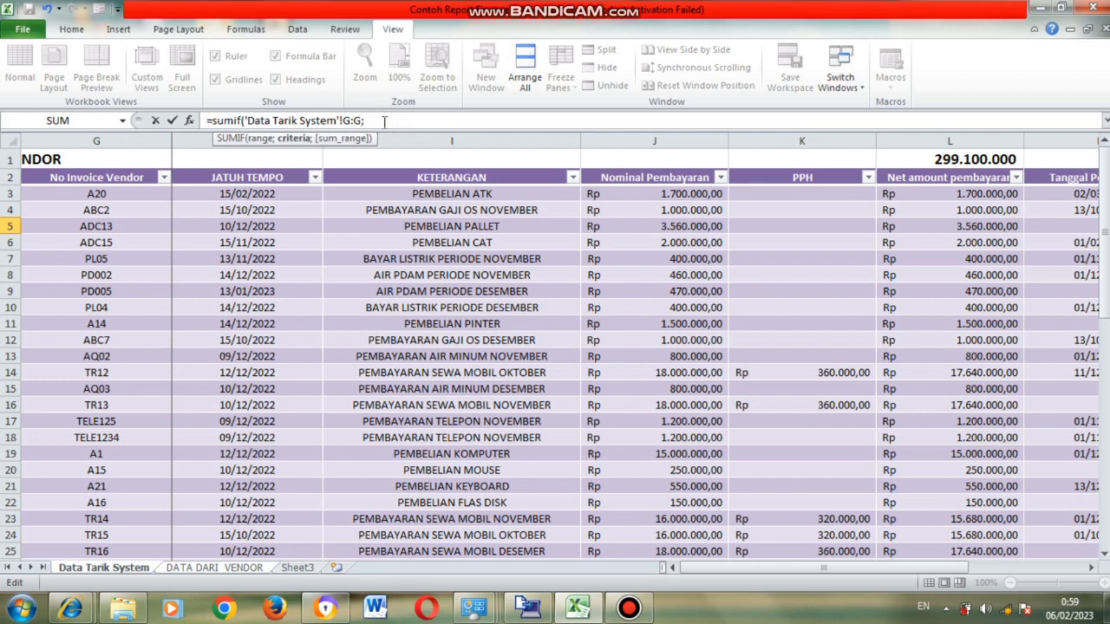
{"action": "key", "text": "BackSpace"}
{"action": "type", "text": "{"}
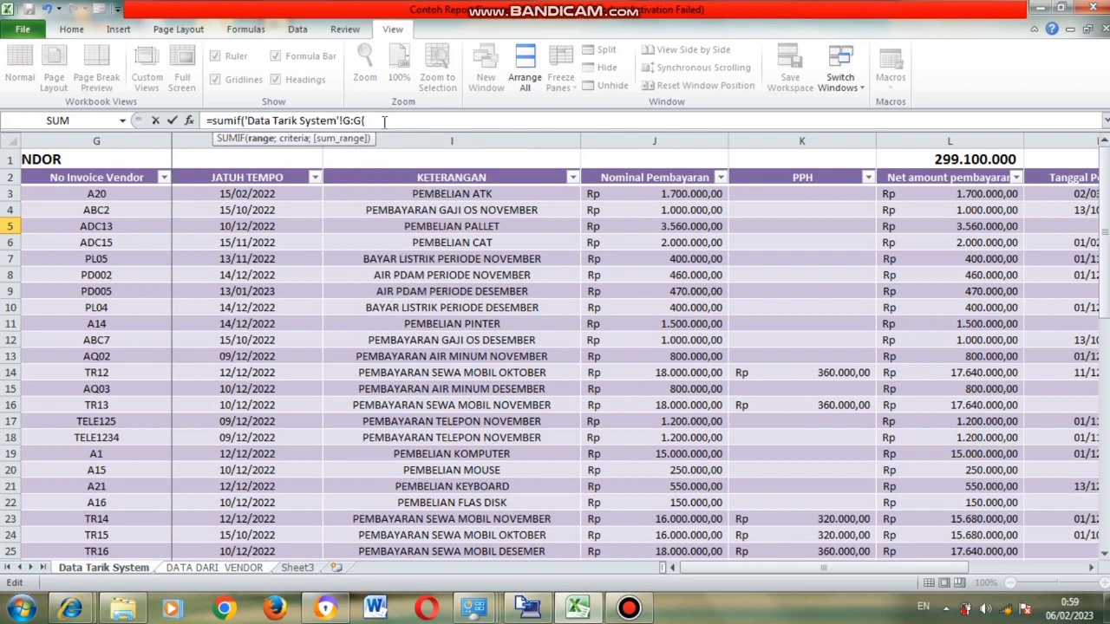
{"action": "key", "text": "BackSpace"}
{"action": "type", "text": "["}
{"action": "key", "text": "BackSpace"}
{"action": "type", "text": ";"}
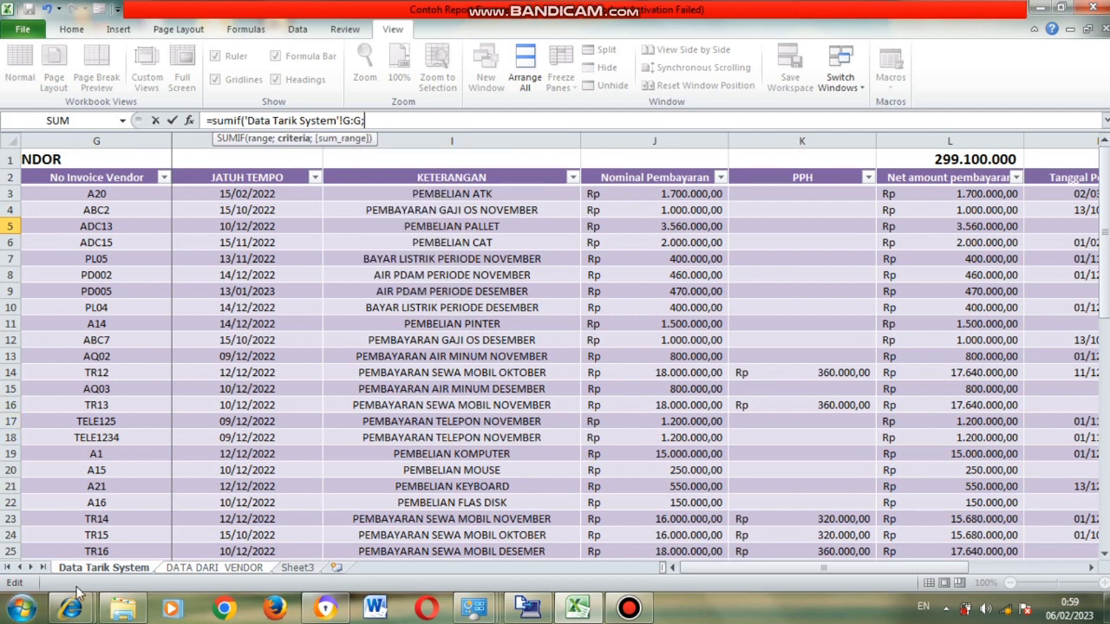
- Complete the SUMIF formula in F5 with column B of DATA DARI VENDOR as criteria and column L of Data Tarik System as sum range
{"action": "left_click", "coordinate": [208, 568]}
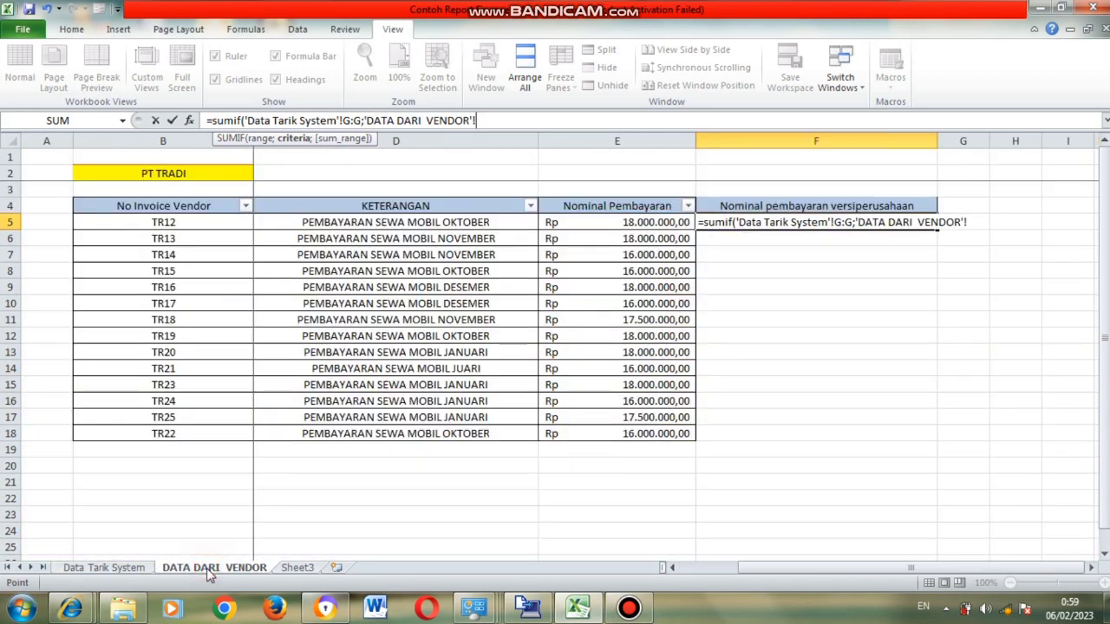
{"action": "left_click", "coordinate": [178, 140]}
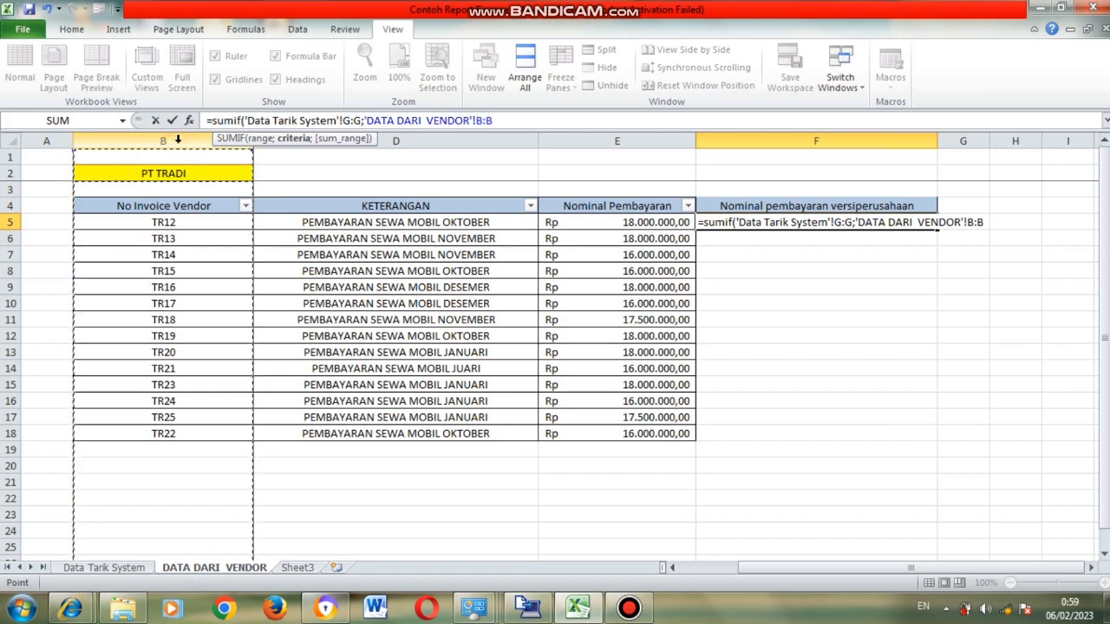
{"action": "type", "text": ";"}
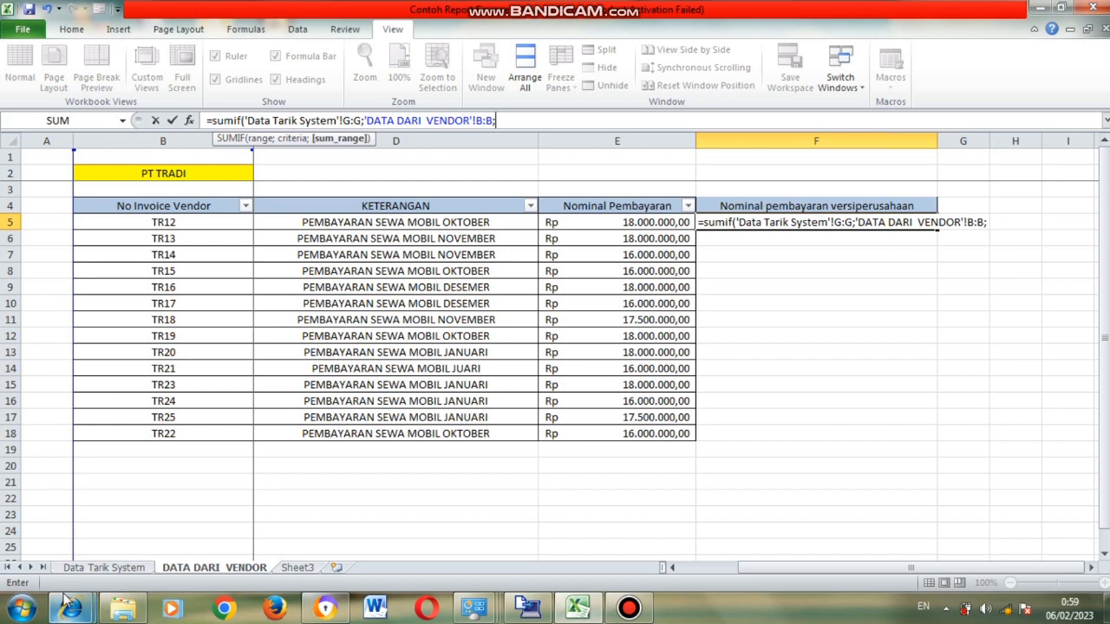
{"action": "left_click", "coordinate": [105, 568]}
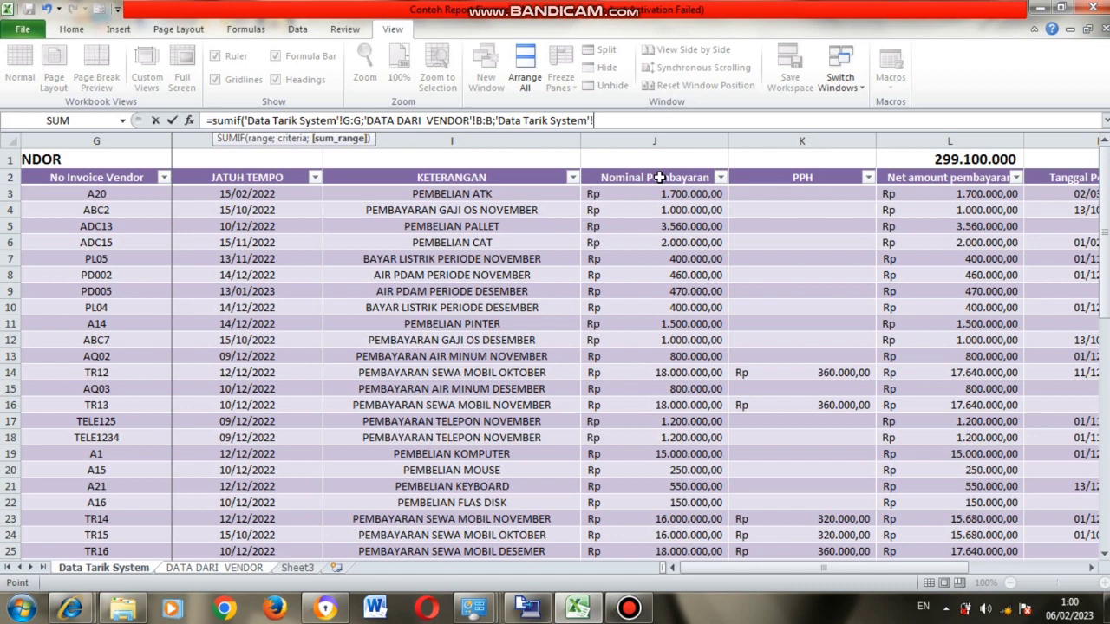
{"action": "left_click", "coordinate": [970, 135]}
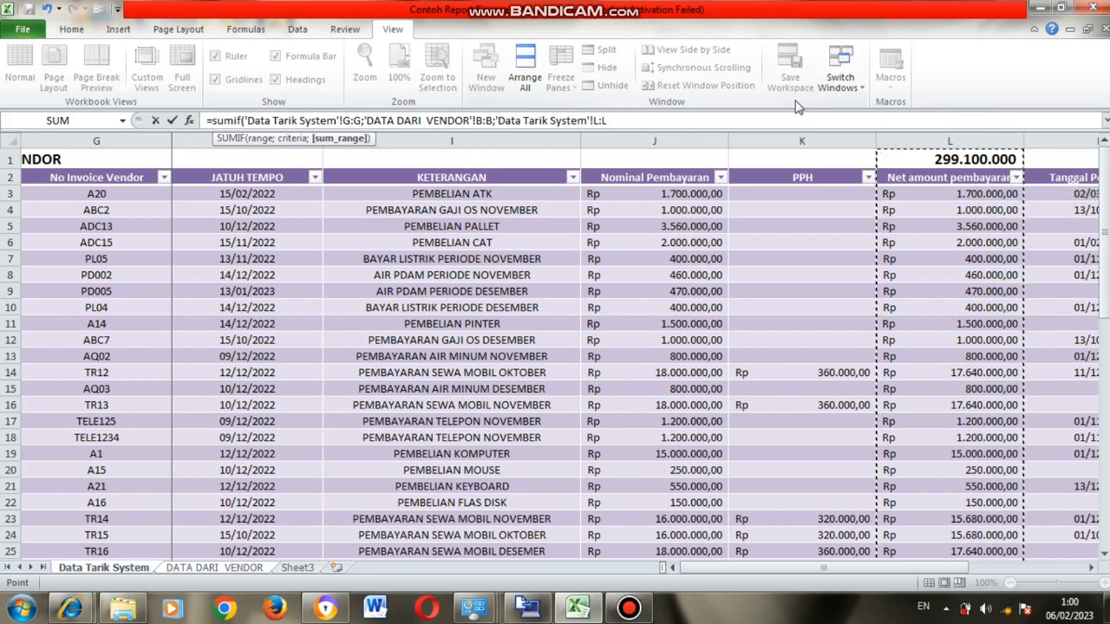
{"action": "type", "text": ")"}
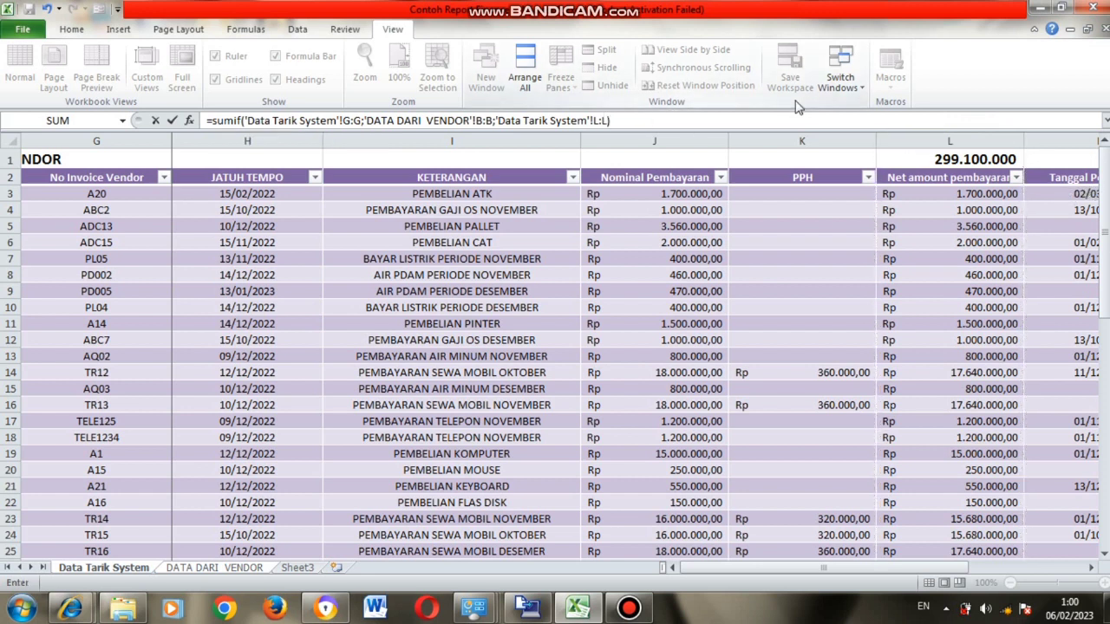
{"action": "key", "text": "Return"}
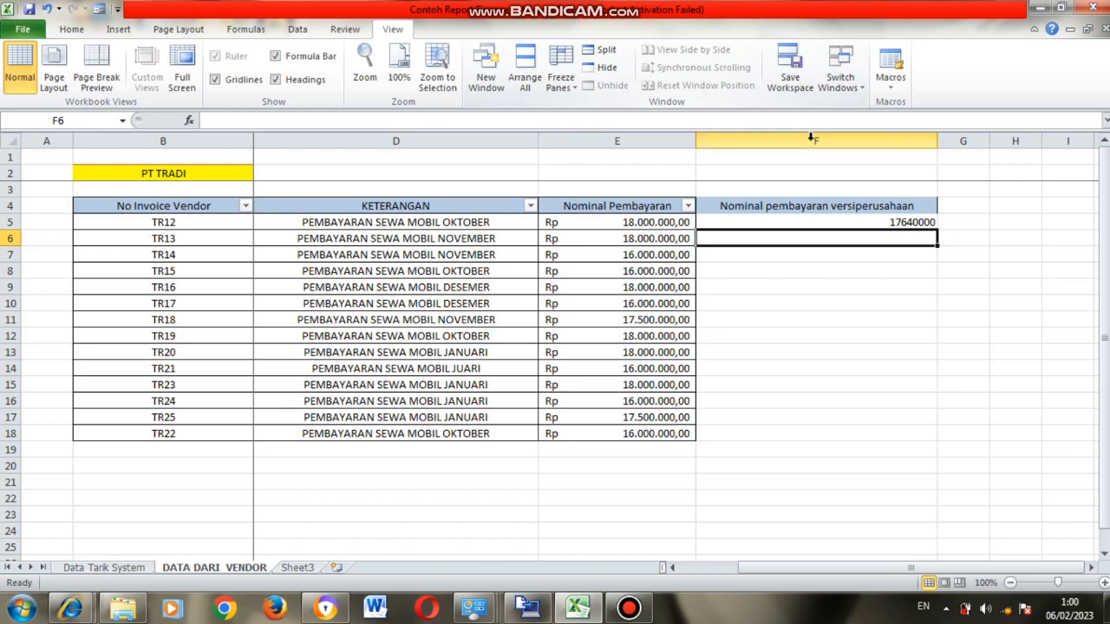
- Make the SUMIF references in F5 absolute: $G:$G for the range, $B:$B for the criteria and $L:$L for the sum range
{"action": "left_click", "coordinate": [876, 219]}
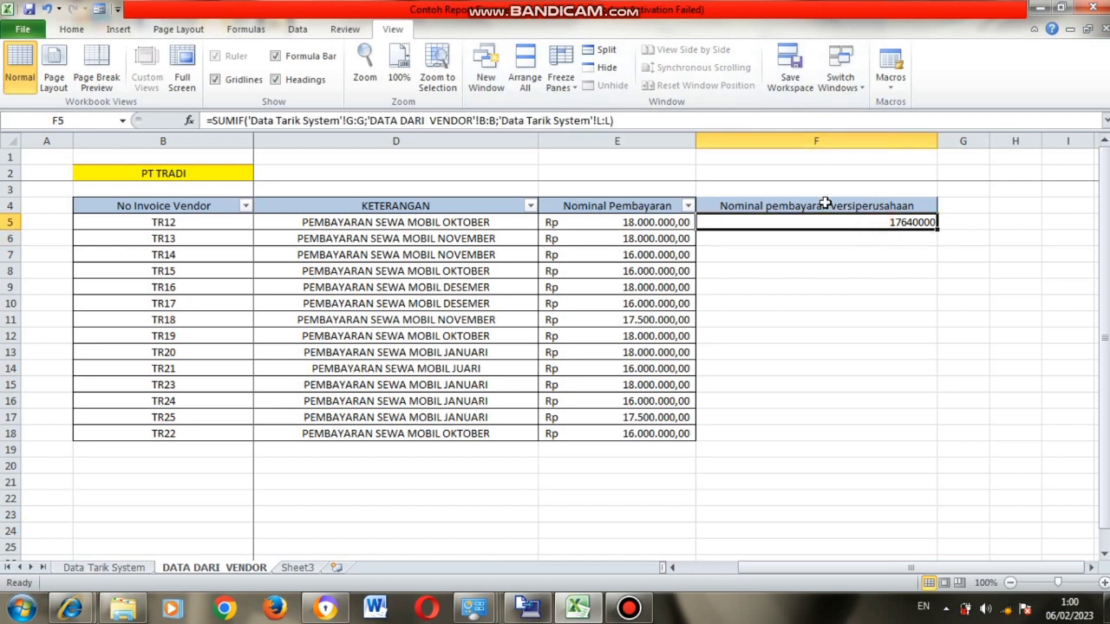
{"action": "left_click", "coordinate": [495, 120]}
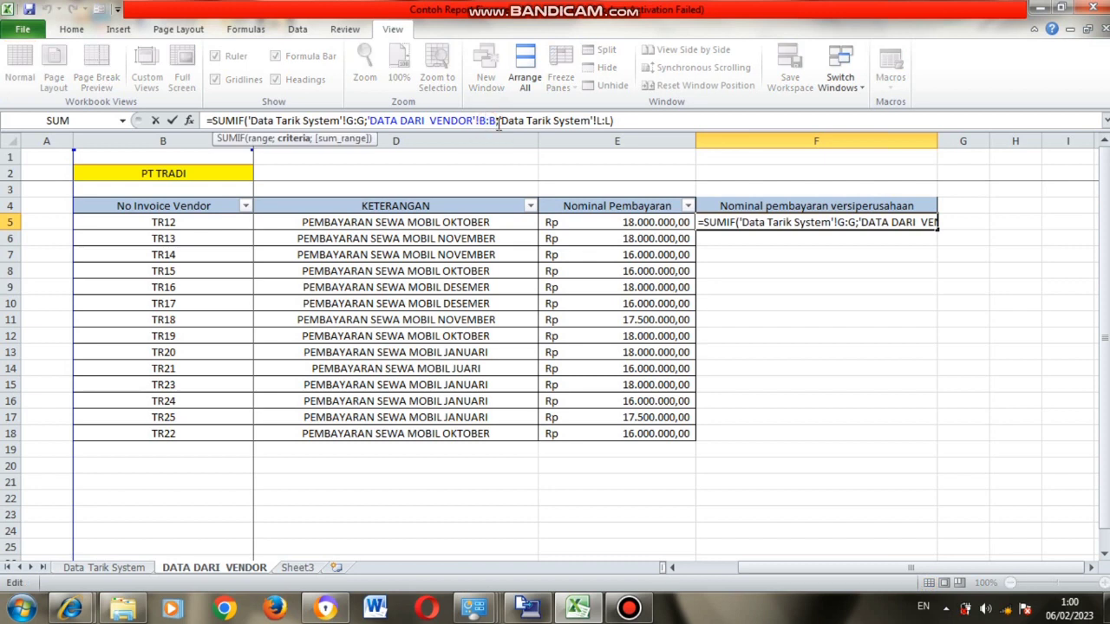
{"action": "key", "text": "F4"}
{"action": "left_click", "coordinate": [612, 120]}
{"action": "key", "text": "F4"}
{"action": "left_click", "coordinate": [353, 121]}
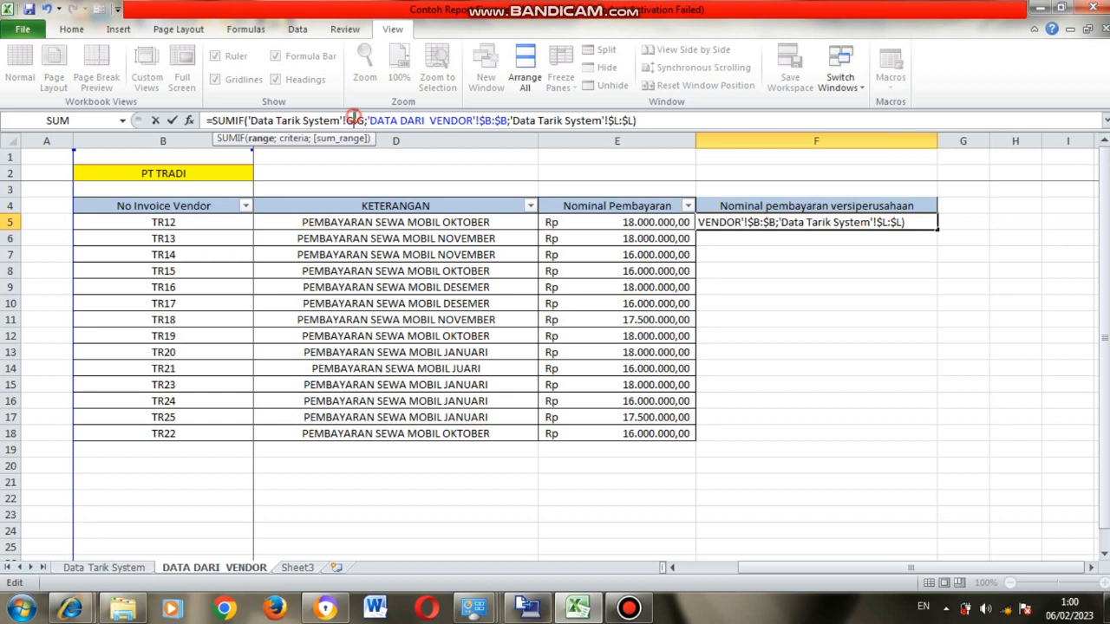
{"action": "key", "text": "F4"}
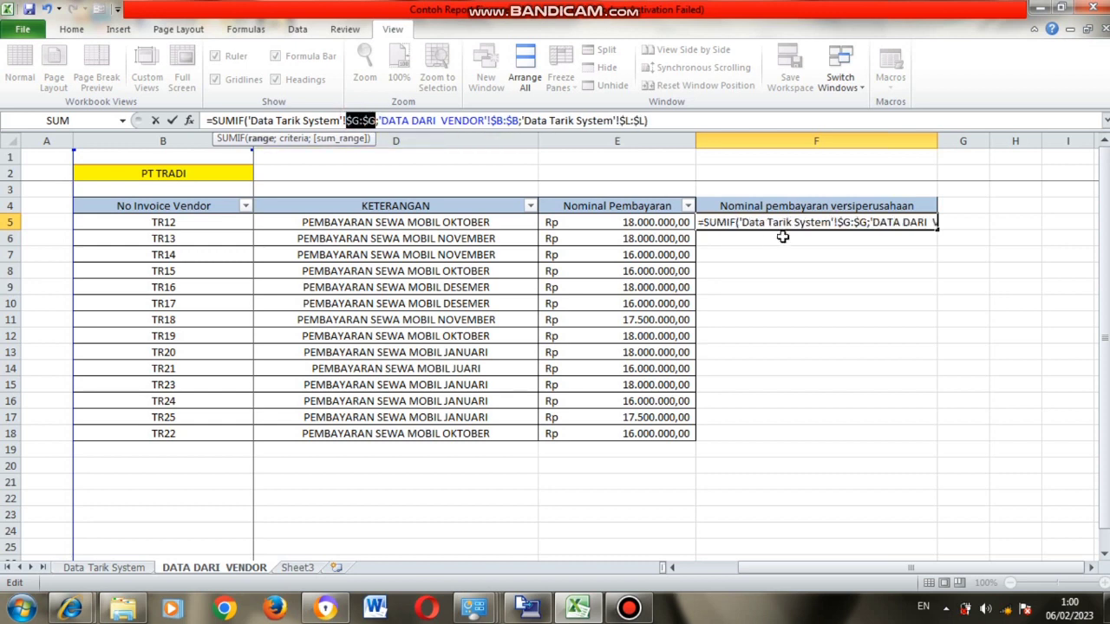
{"action": "key", "text": "Return"}
- Copy the SUMIF formula from F5 to cells F6:F18 for the remaining vendor invoices
{"action": "left_click", "coordinate": [824, 219]}
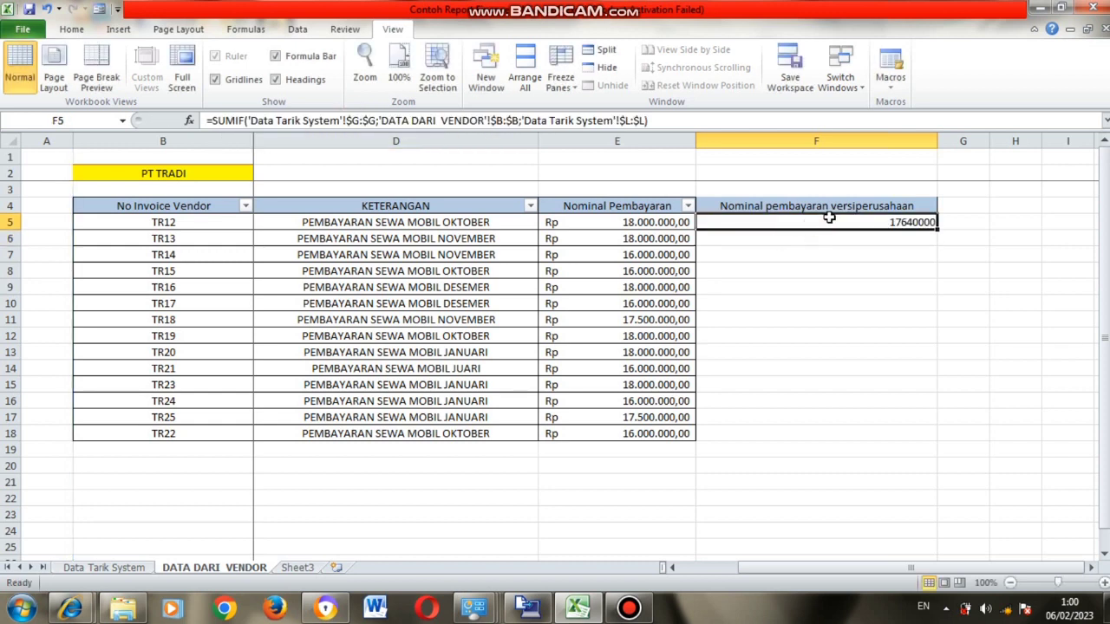
{"action": "key", "text": "ctrl+c"}
{"action": "left_click_drag", "start_coordinate": [775, 235], "coordinate": [778, 437]}
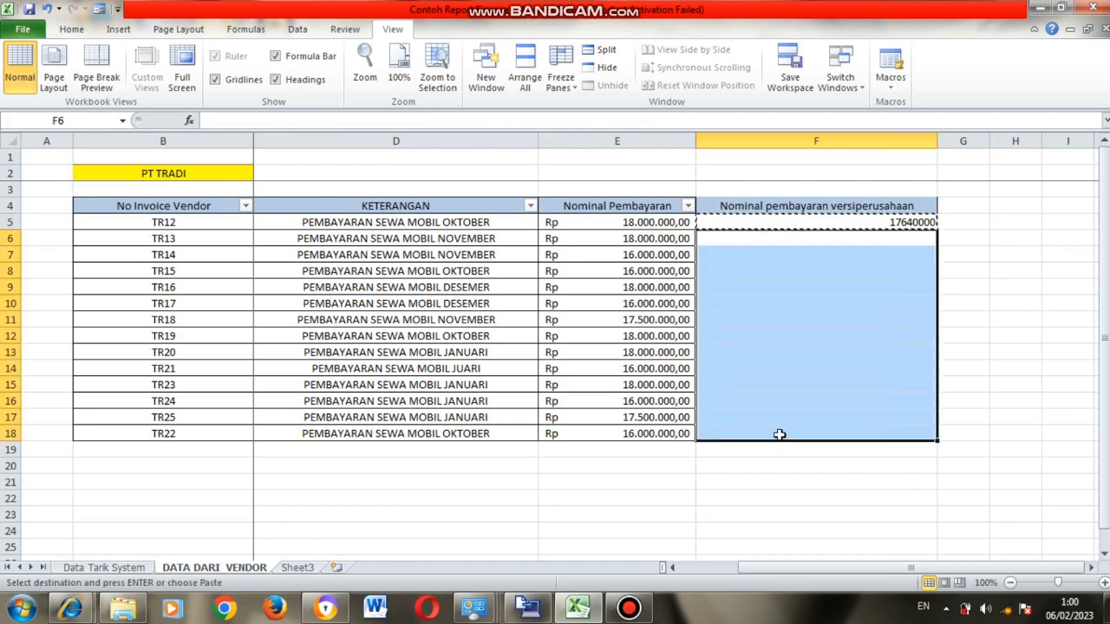
{"action": "key", "text": "Return"}
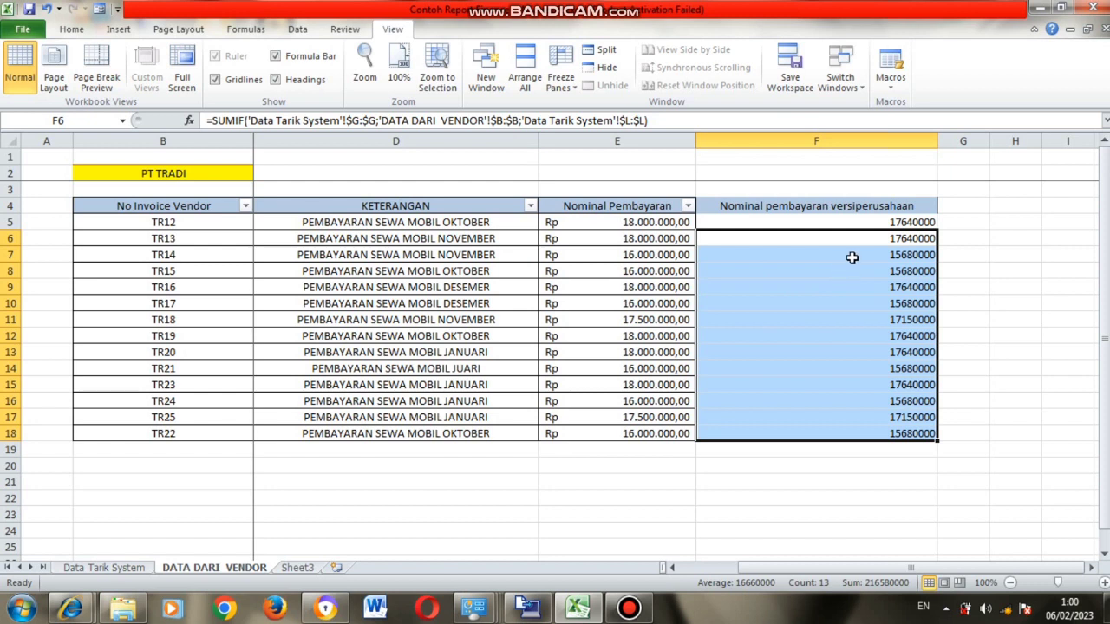
{"action": "left_click", "coordinate": [883, 240]}
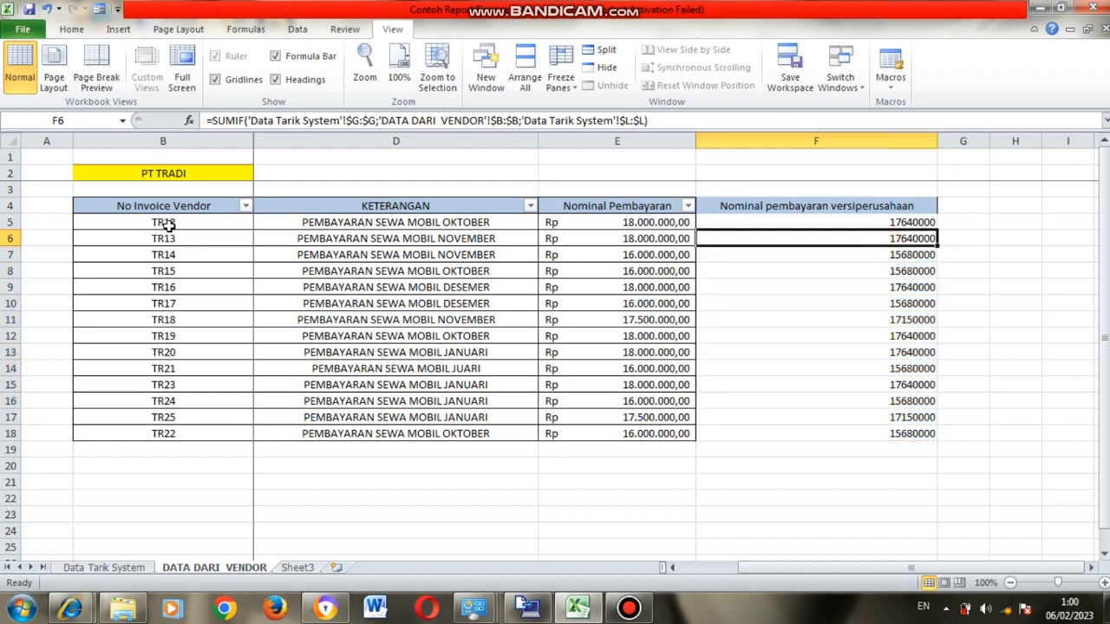
{"action": "left_click", "coordinate": [190, 225]}
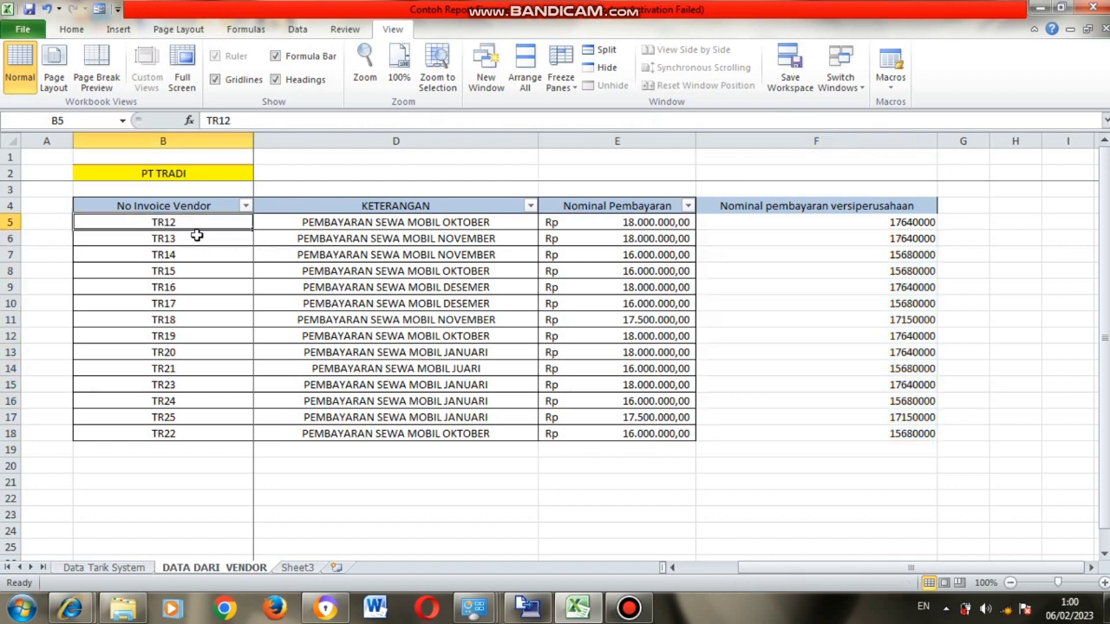
{"action": "left_click", "coordinate": [907, 224]}
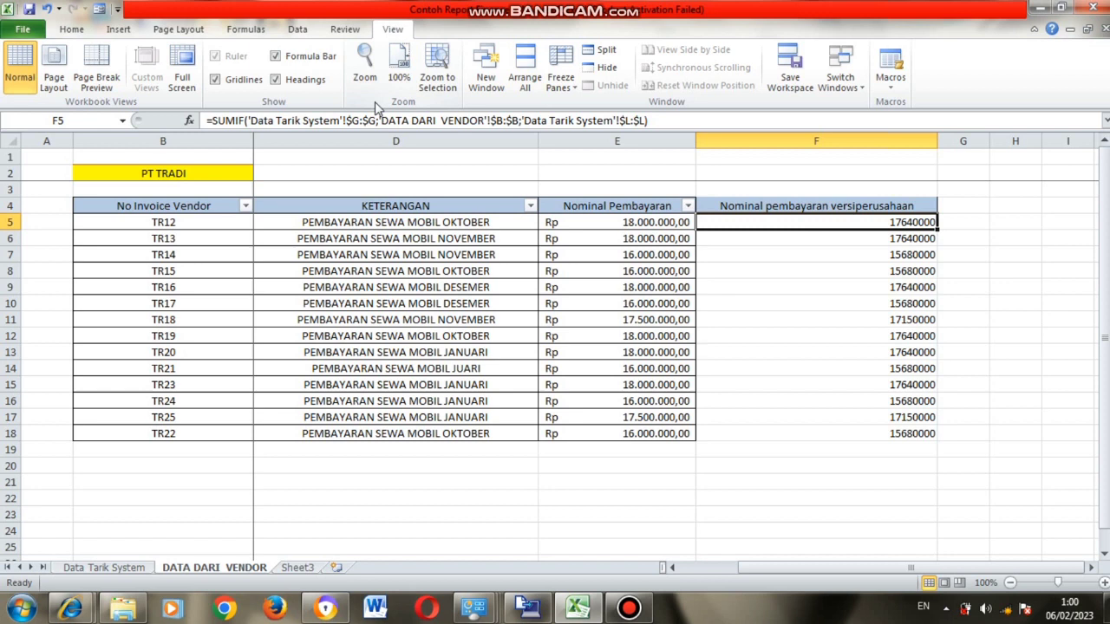
{"action": "left_click", "coordinate": [789, 303]}
- Apply the Rp Indonesian accounting format to the company payment amounts in F5:F18
{"action": "left_click", "coordinate": [864, 224]}
{"action": "left_click_drag", "start_coordinate": [863, 224], "coordinate": [862, 433]}
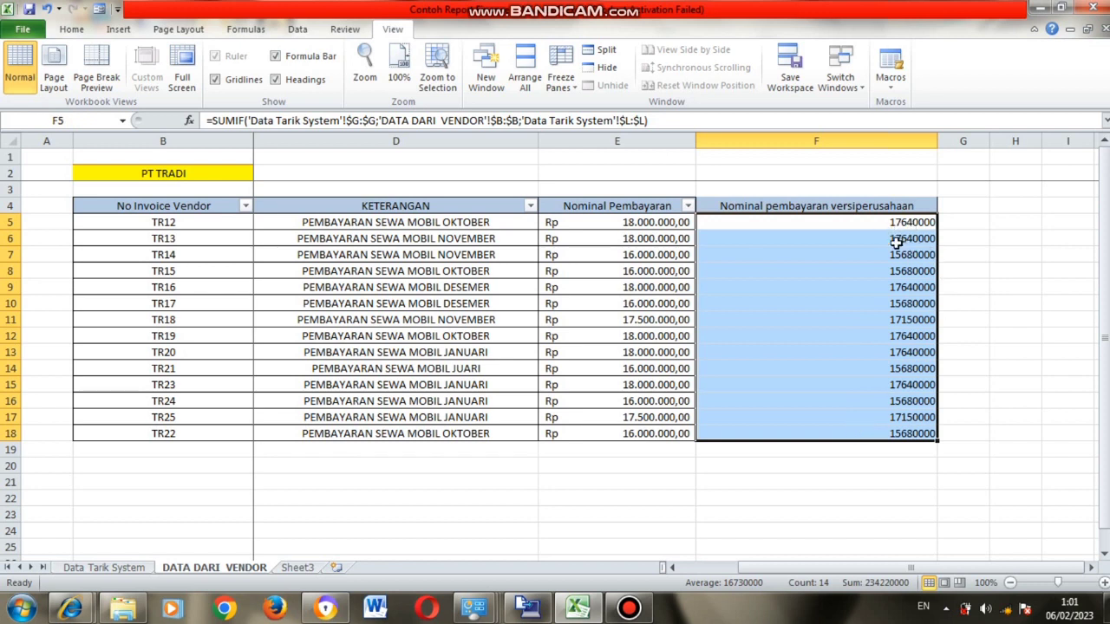
{"action": "left_click", "coordinate": [71, 30]}
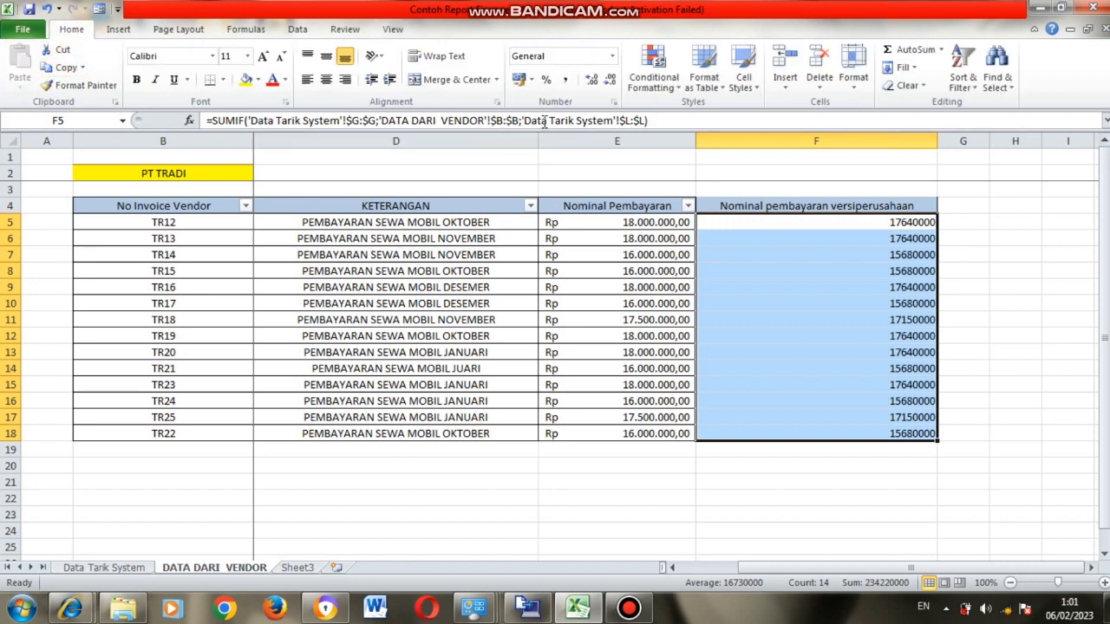
{"action": "left_click", "coordinate": [531, 81]}
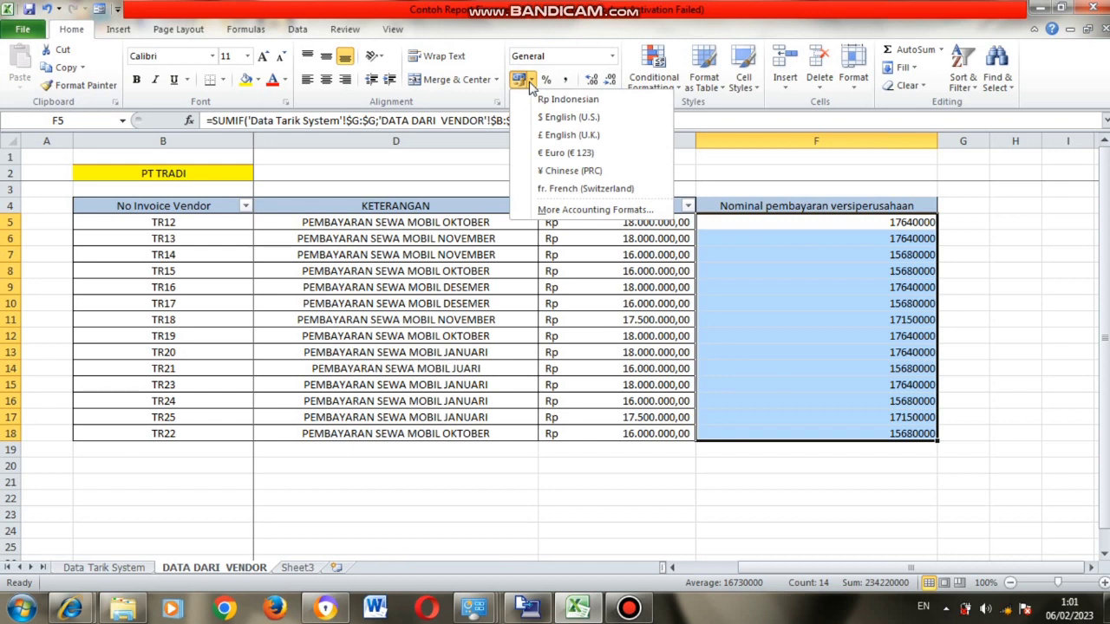
{"action": "left_click", "coordinate": [546, 101]}
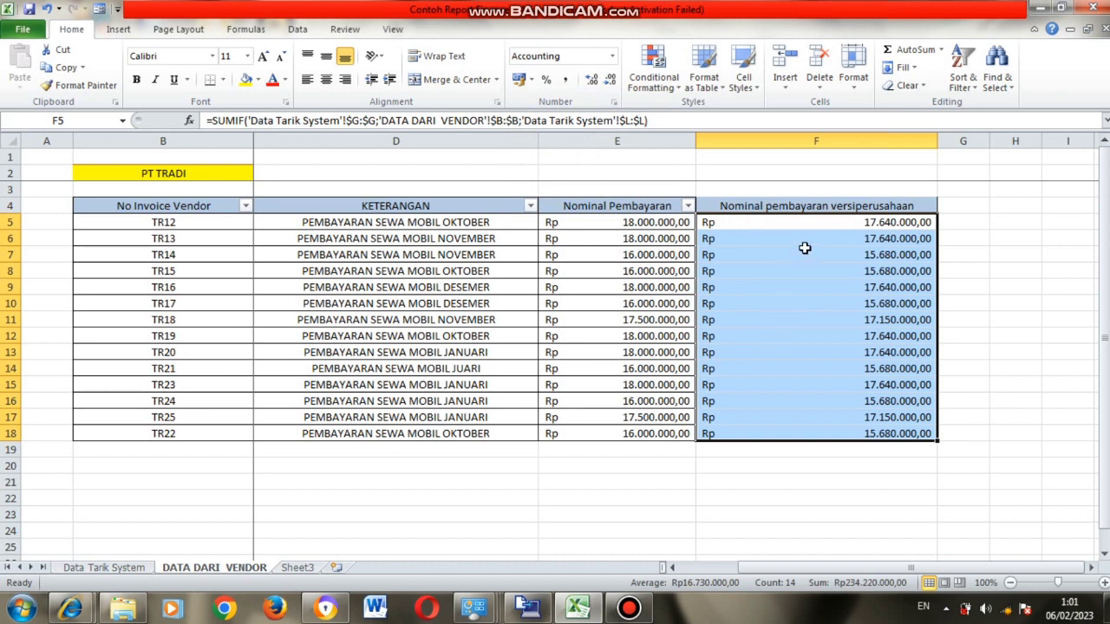
- Try the comma style on F5:F18 and return the amounts to the Rp Indonesian accounting format without decimal places
{"action": "left_click", "coordinate": [567, 85]}
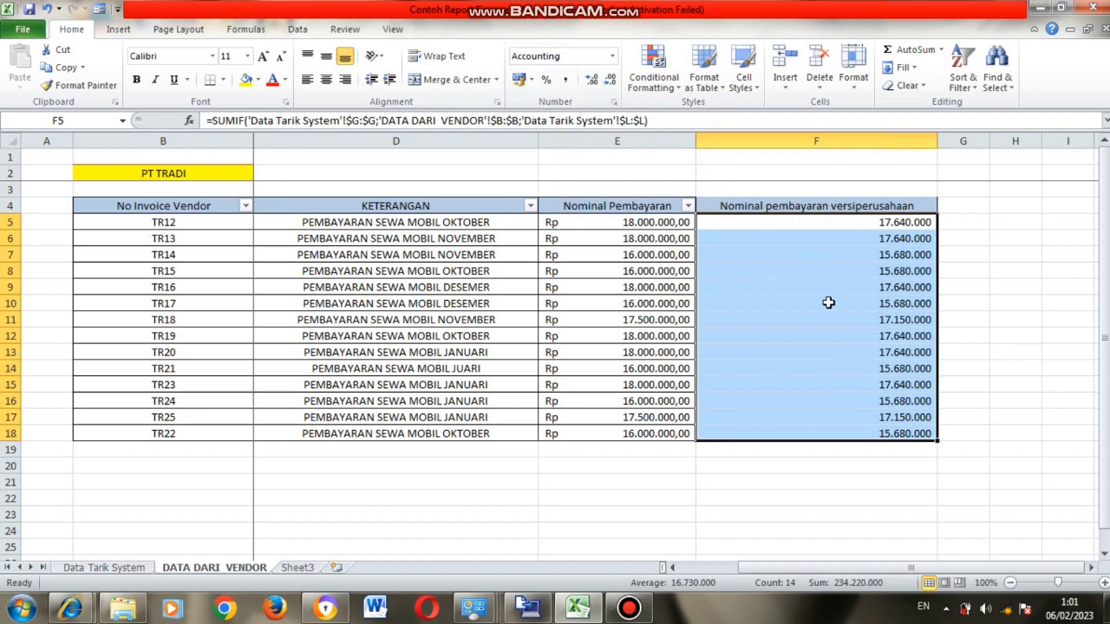
{"action": "left_click", "coordinate": [530, 79]}
{"action": "left_click", "coordinate": [541, 99]}
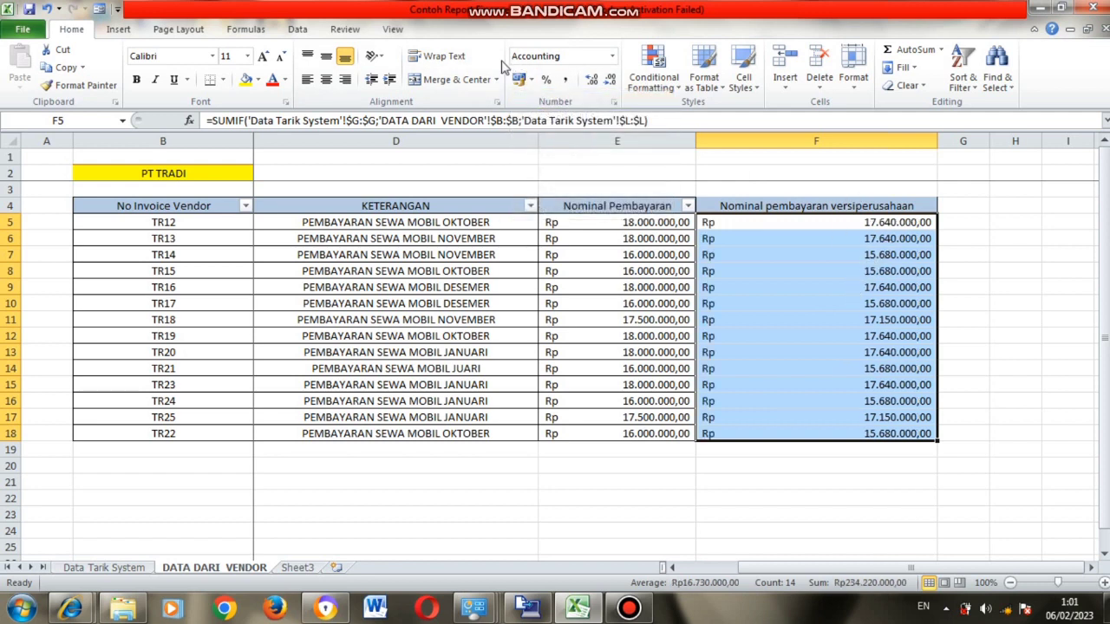
{"action": "left_click", "coordinate": [610, 81]}
{"action": "left_click", "coordinate": [610, 81]}
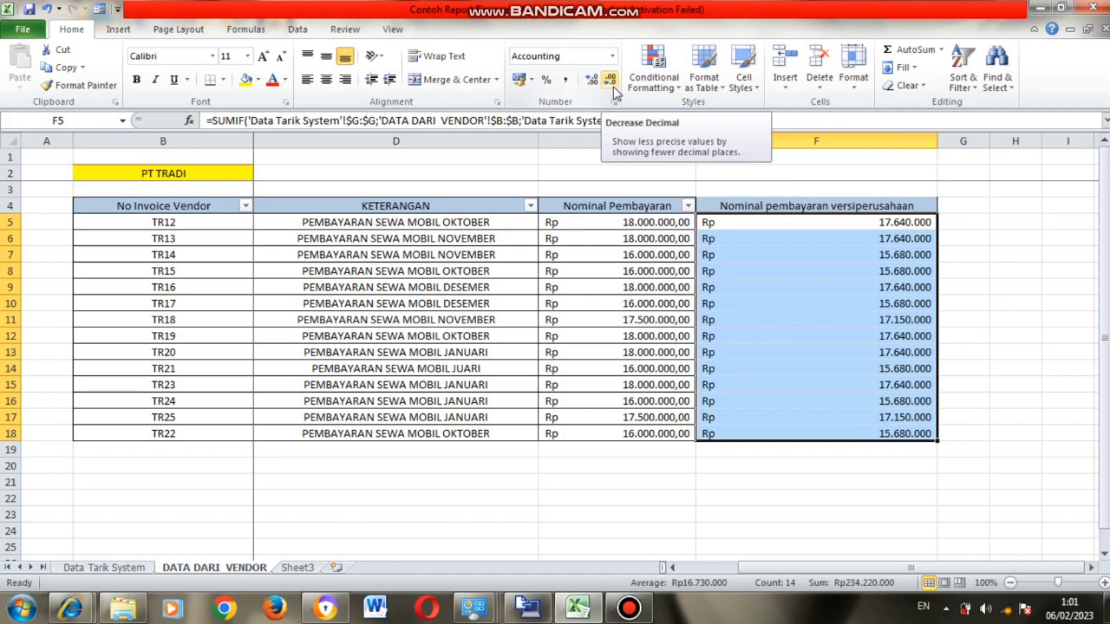
- Enter the header "Tanggal Pembayaran" in cell G4 and widen column G to fit it
{"action": "left_click", "coordinate": [852, 305]}
{"action": "left_click", "coordinate": [860, 208]}
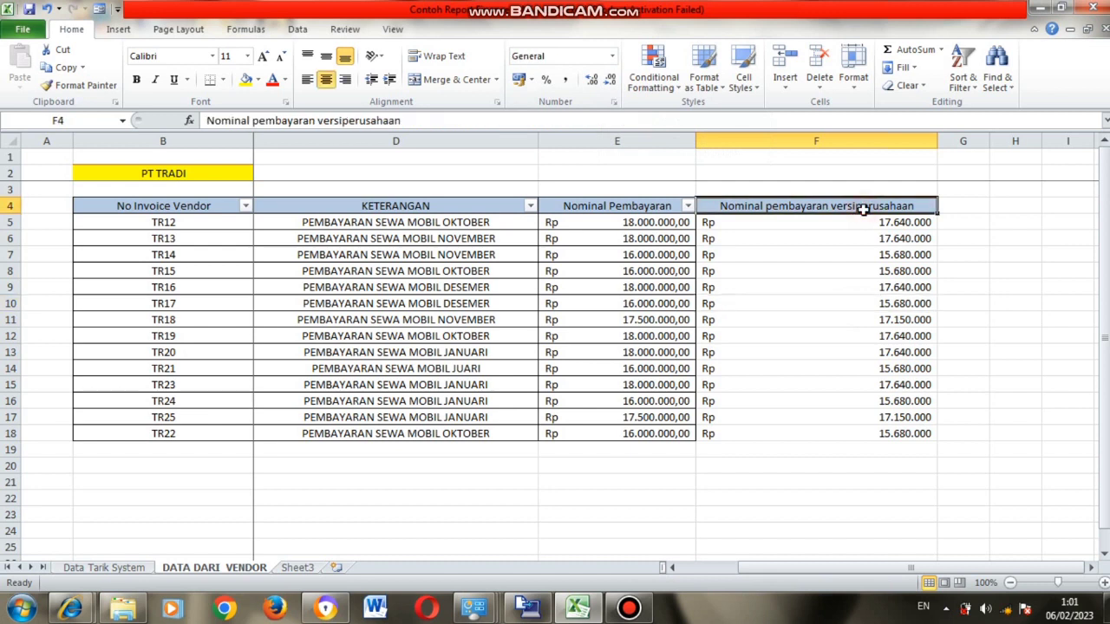
{"action": "left_click", "coordinate": [959, 208]}
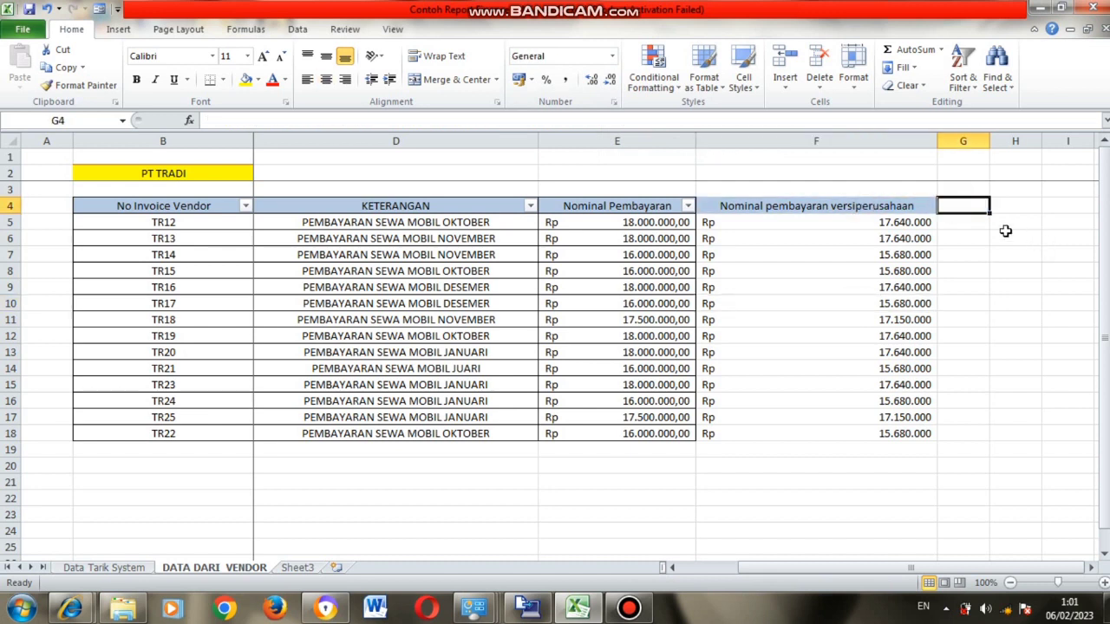
{"action": "type", "text": "Tngg"}
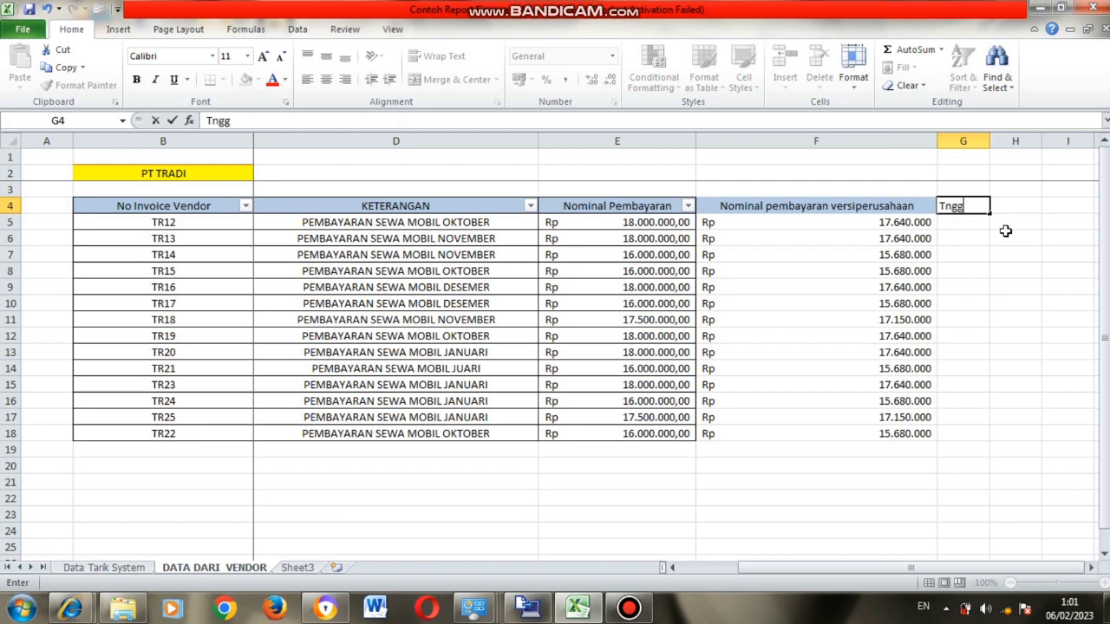
{"action": "key", "text": "BackSpace"}
{"action": "key", "text": "BackSpace"}
{"action": "type", "text": "anggal Pembayar"}
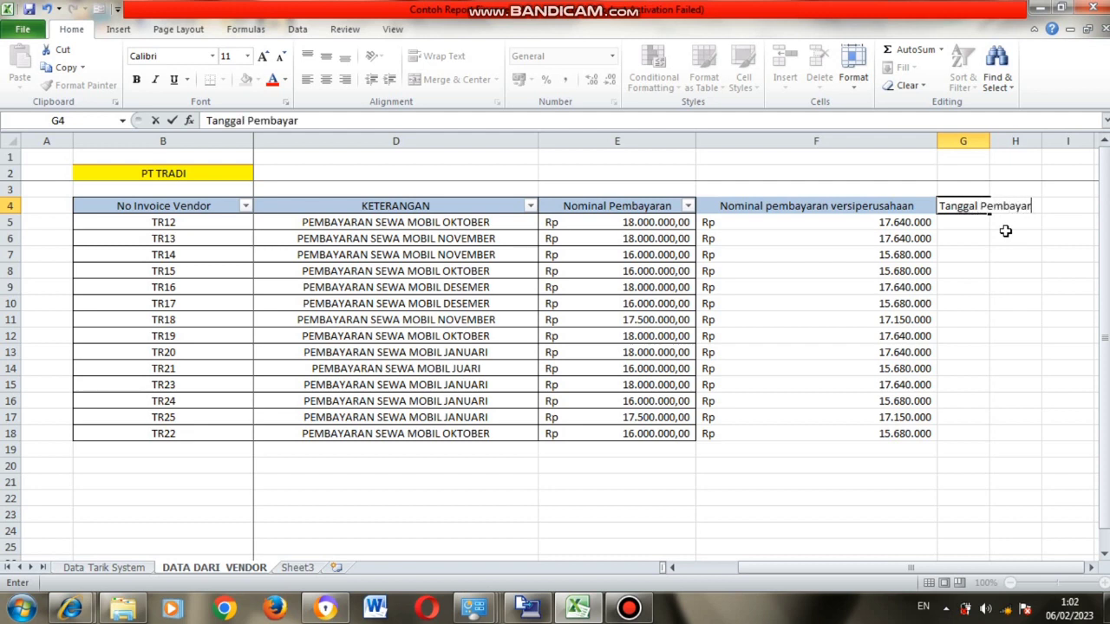
{"action": "type", "text": "an"}
{"action": "key", "text": "Return"}
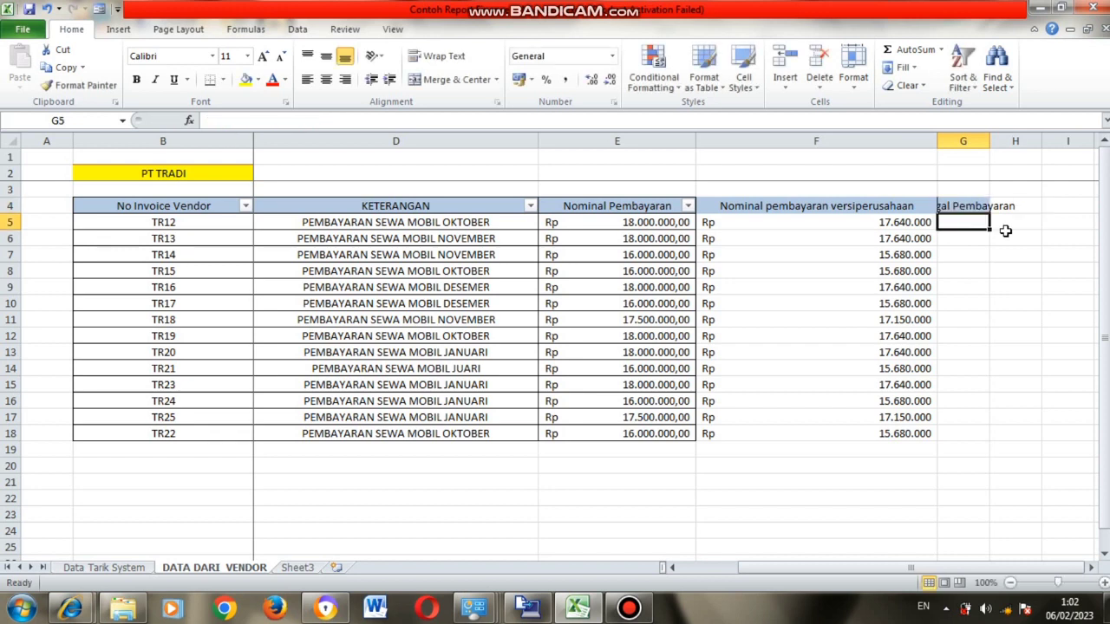
{"action": "left_click_drag", "start_coordinate": [990, 141], "coordinate": [1042, 143]}
- Begin a VLOOKUP formula in G5 that uses the vendor invoice number in B5 as the lookup value
{"action": "left_click", "coordinate": [100, 568]}
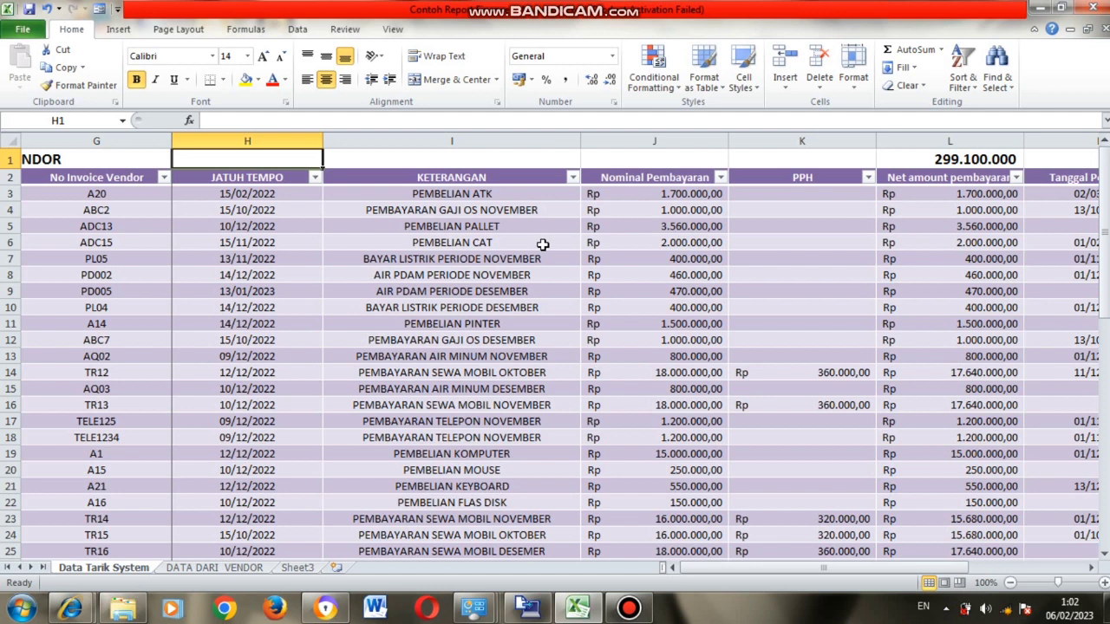
{"action": "left_click", "coordinate": [196, 570]}
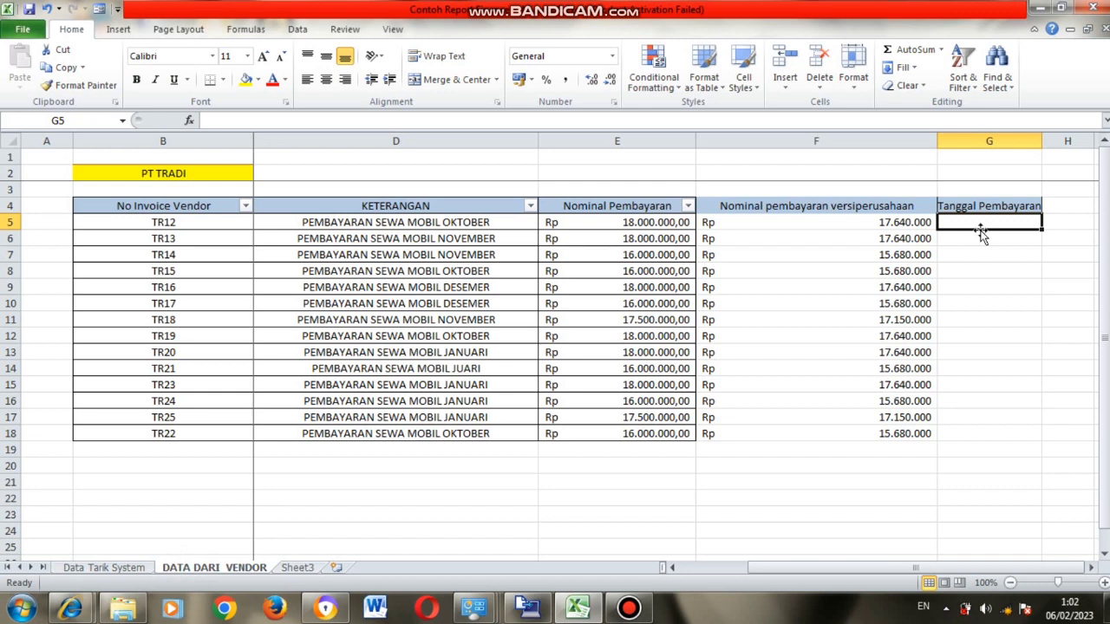
{"action": "type", "text": "=v"}
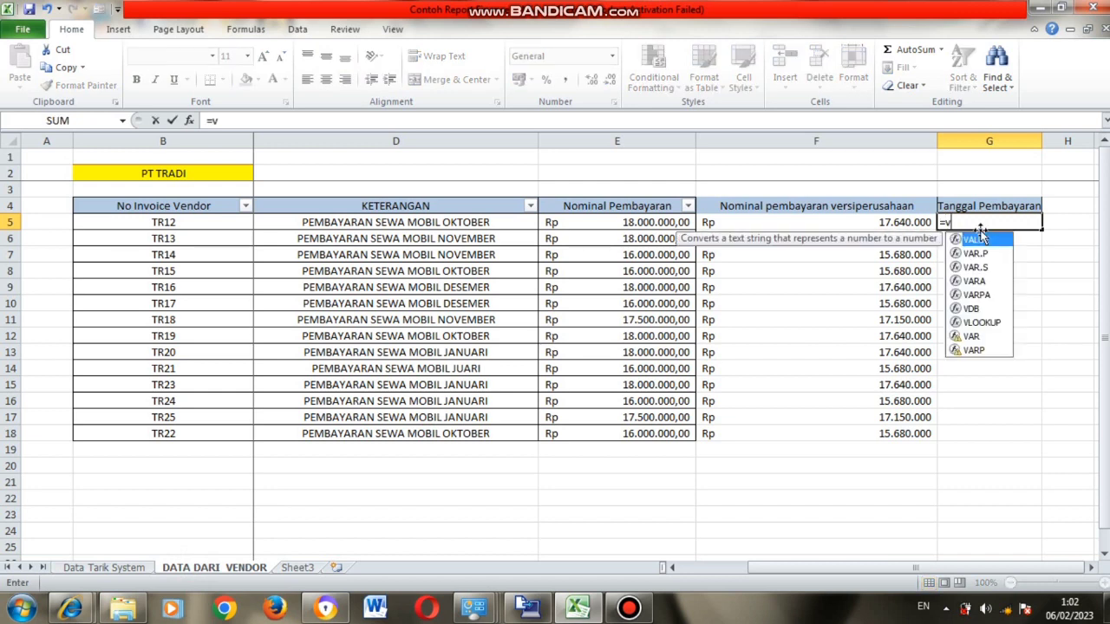
{"action": "type", "text": "loo"}
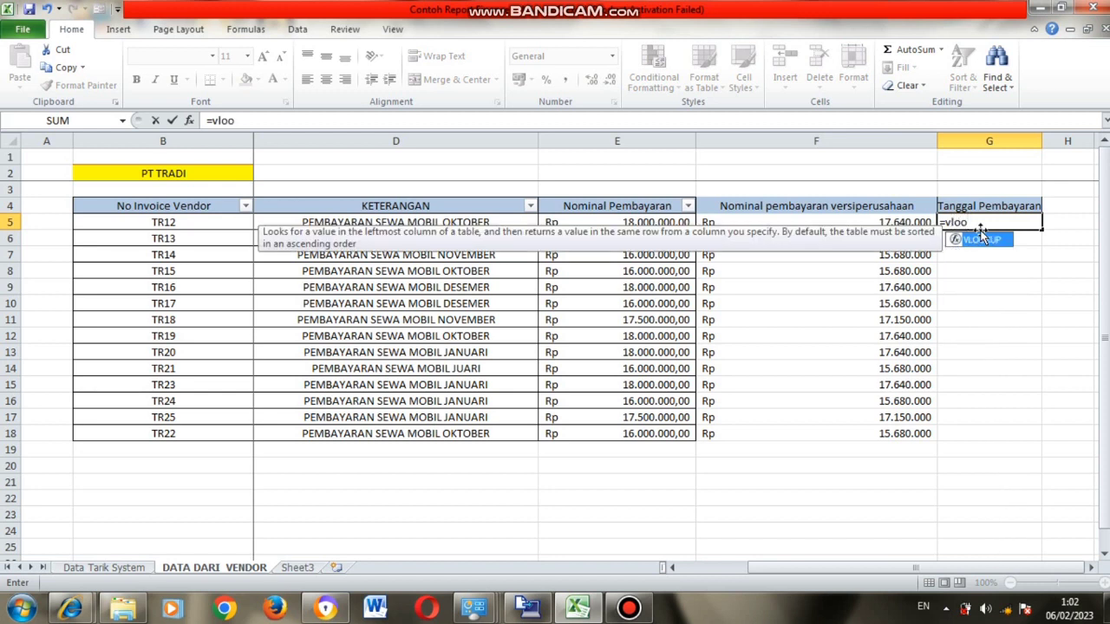
{"action": "type", "text": "kup("}
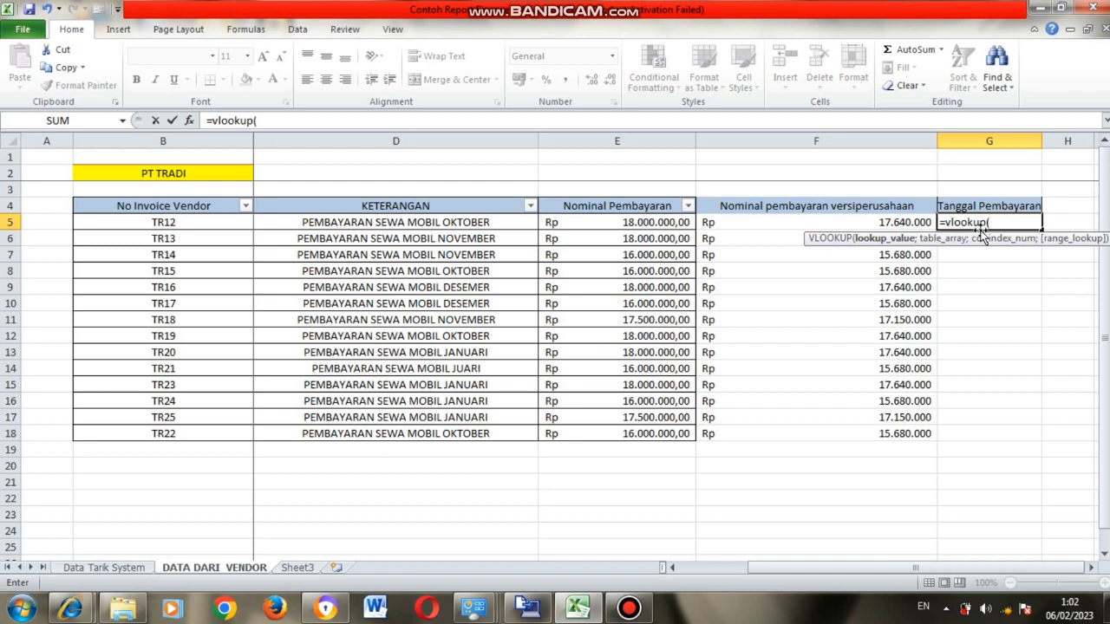
{"action": "left_click", "coordinate": [152, 223]}
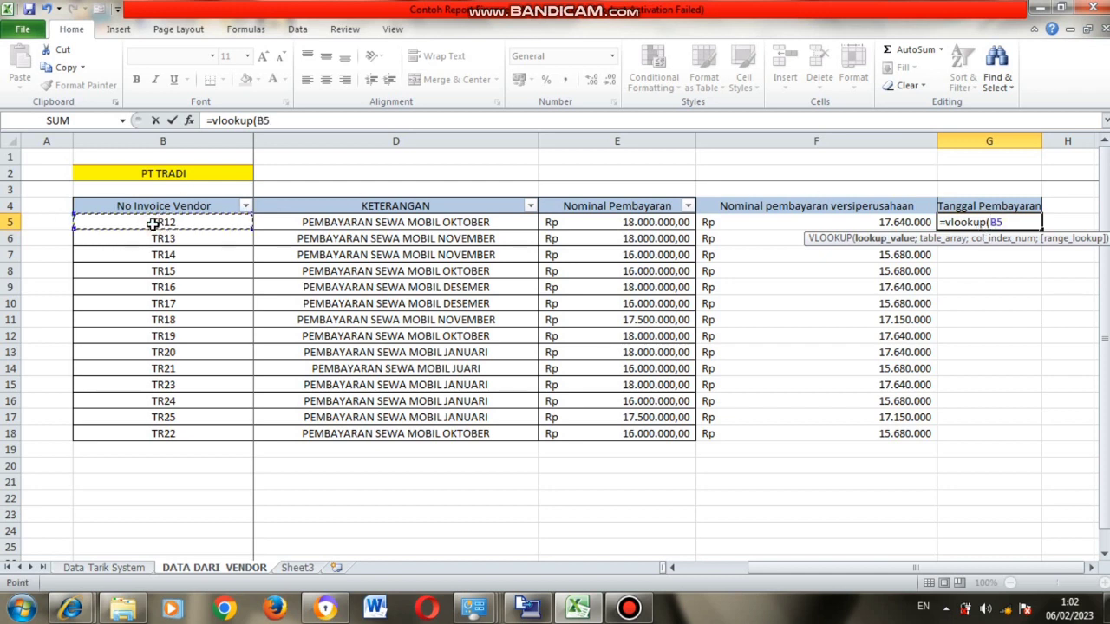
{"action": "left_click", "coordinate": [291, 121]}
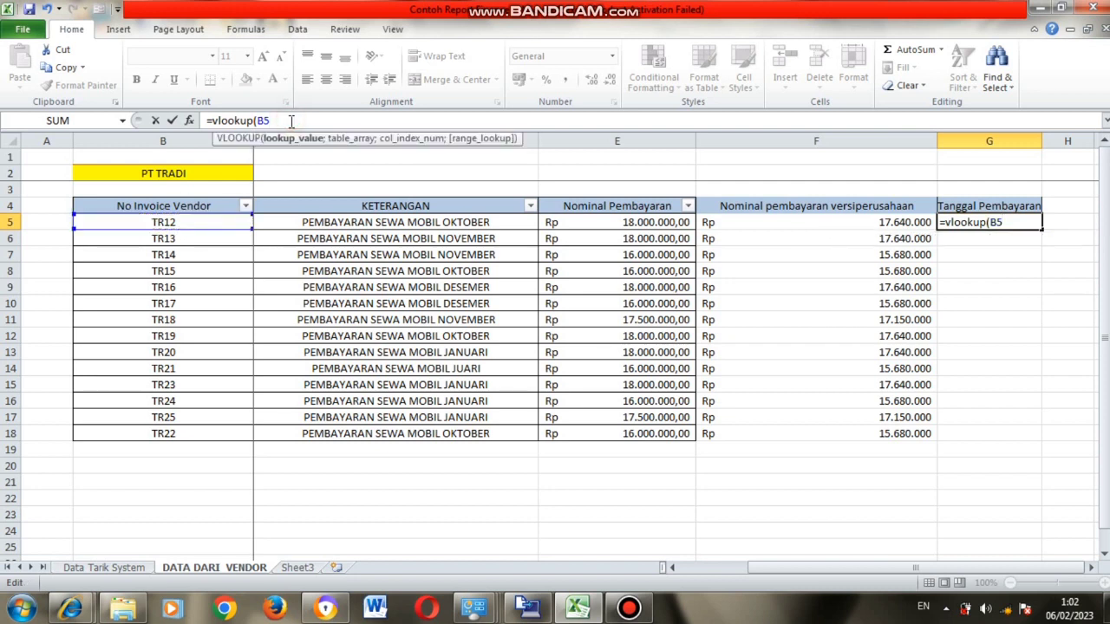
{"action": "type", "text": ";"}
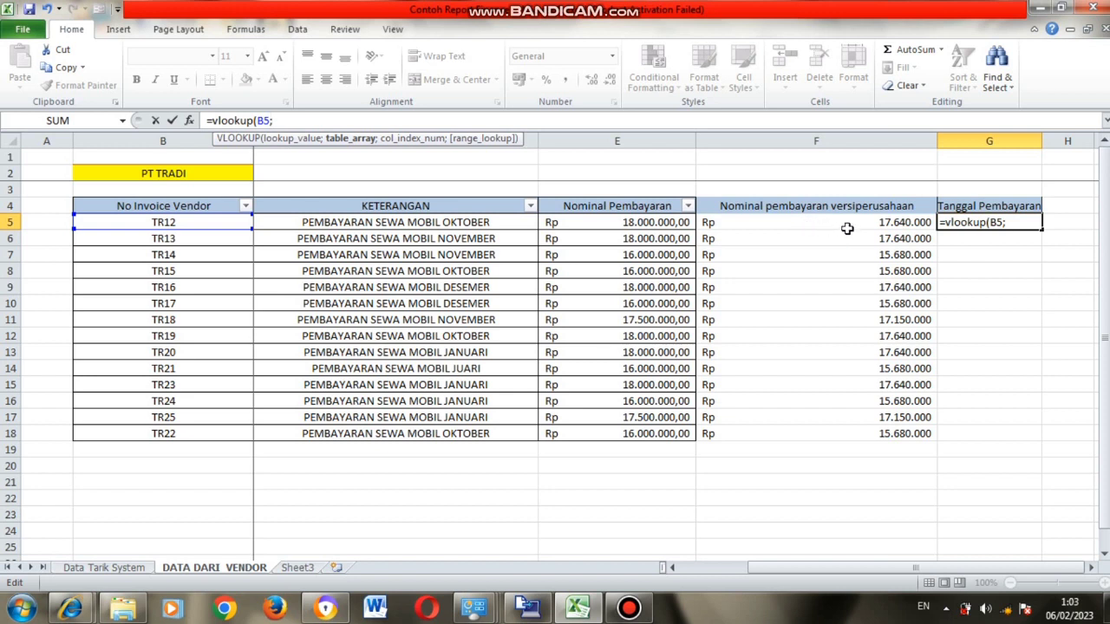
- Set the VLOOKUP table array to the No Invoice Vendor through Tanggal Pembayaran columns of Table4 on the Data Tarik System sheet
{"action": "left_click", "coordinate": [101, 568]}
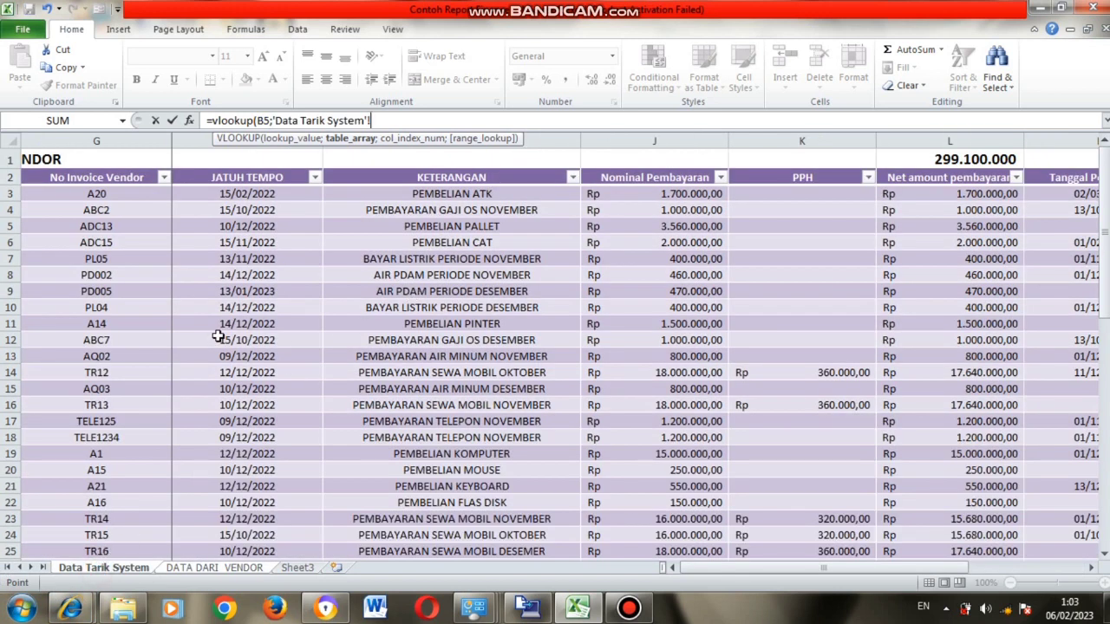
{"action": "left_click", "coordinate": [79, 194]}
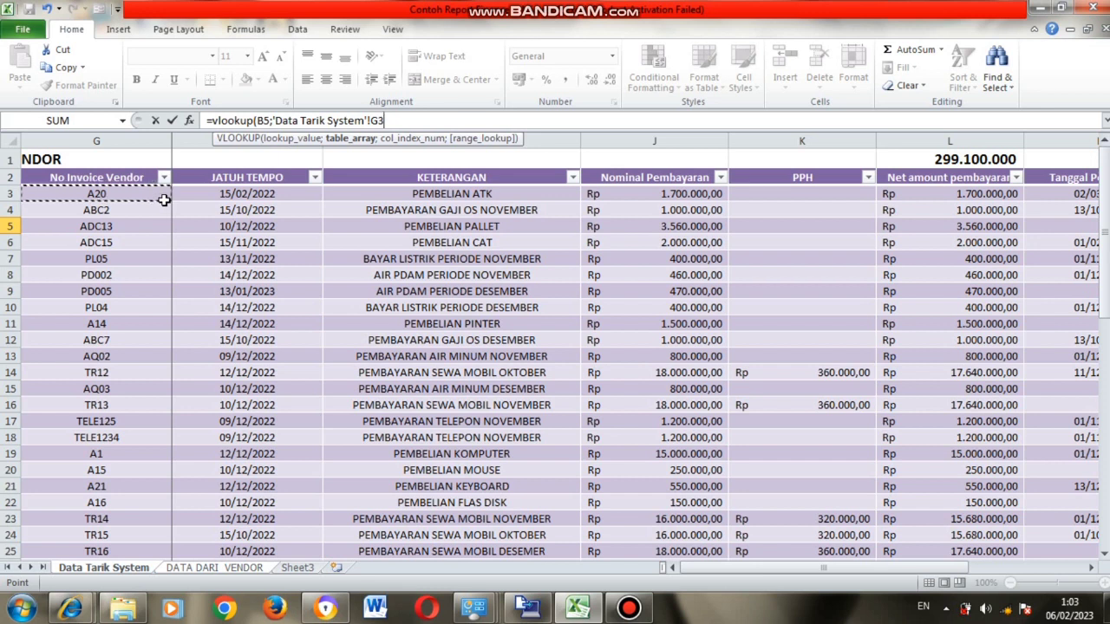
{"action": "key", "text": "shift+Right"}
{"action": "key", "text": "shift+Right"}
{"action": "key", "text": "shift+Right"}
{"action": "key", "text": "shift+Right"}
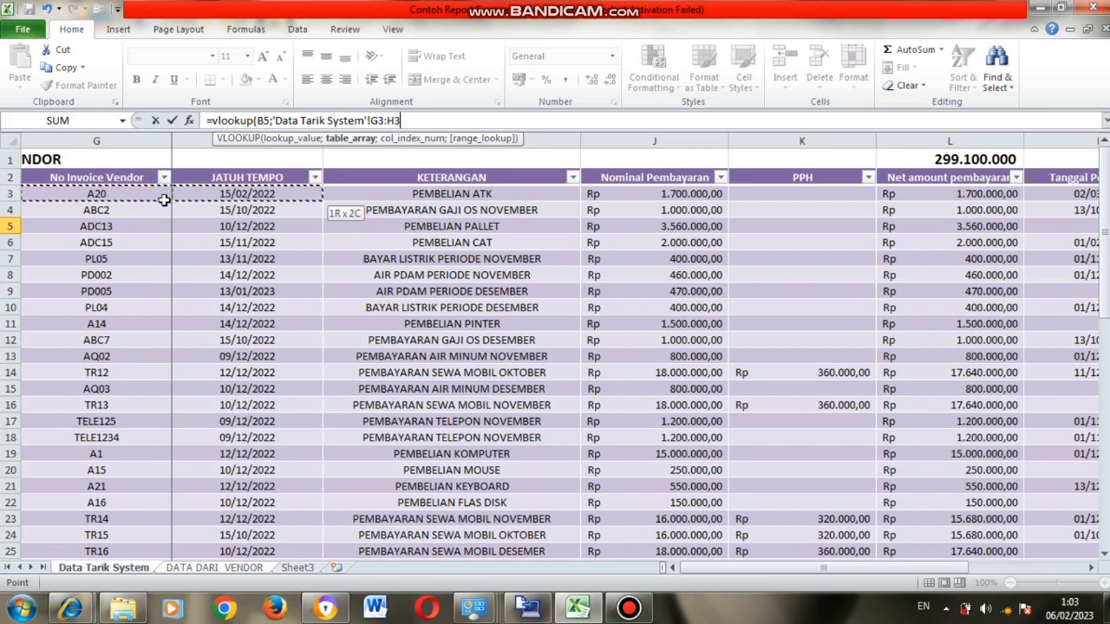
{"action": "key", "text": "shift+Right"}
{"action": "key", "text": "shift+Right"}
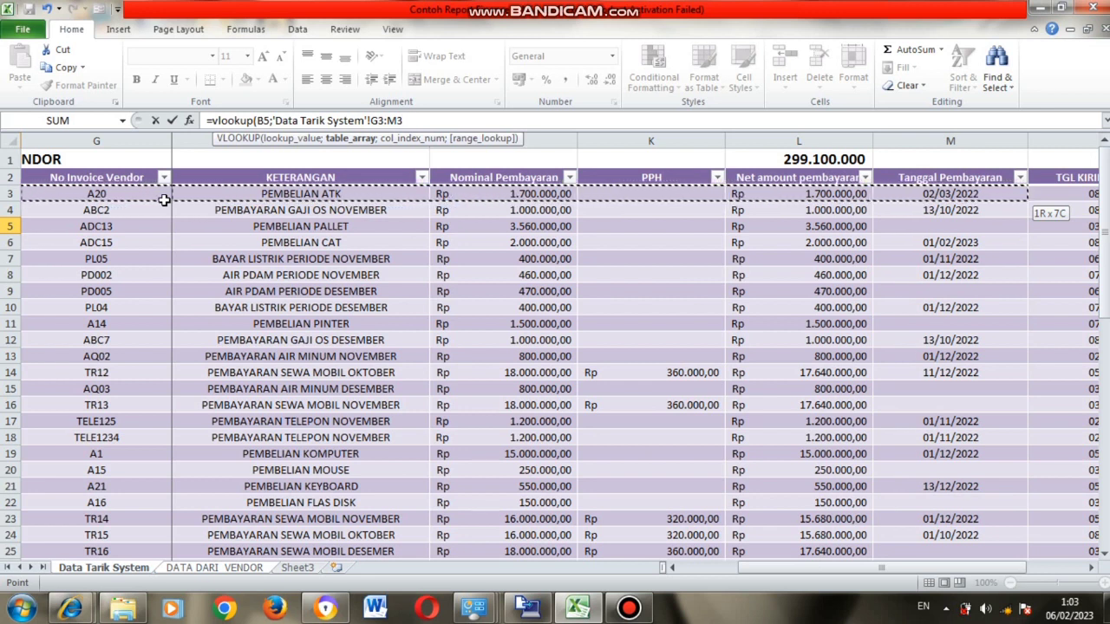
{"action": "key", "text": "shift+Left"}
{"action": "key", "text": "shift+Left"}
{"action": "key", "text": "shift+Left"}
{"action": "key", "text": "shift+Left"}
{"action": "key", "text": "shift+Left"}
{"action": "key", "text": "shift+Left"}
{"action": "key", "text": "shift+Left"}
{"action": "key", "text": "shift+Left"}
{"action": "key", "text": "shift+Left"}
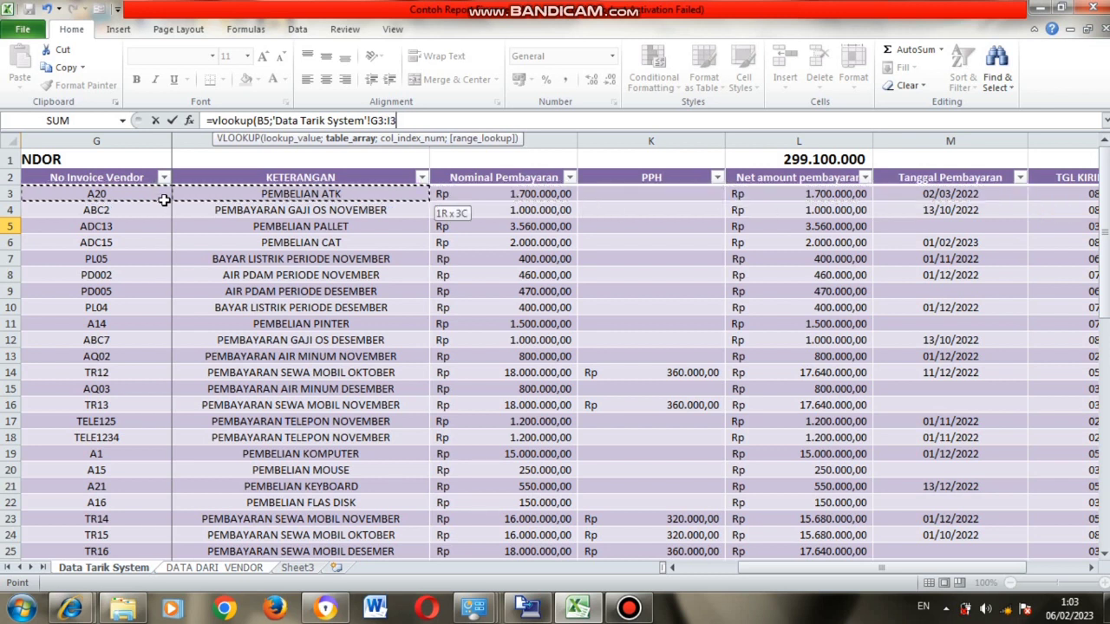
{"action": "key", "text": "shift+Right"}
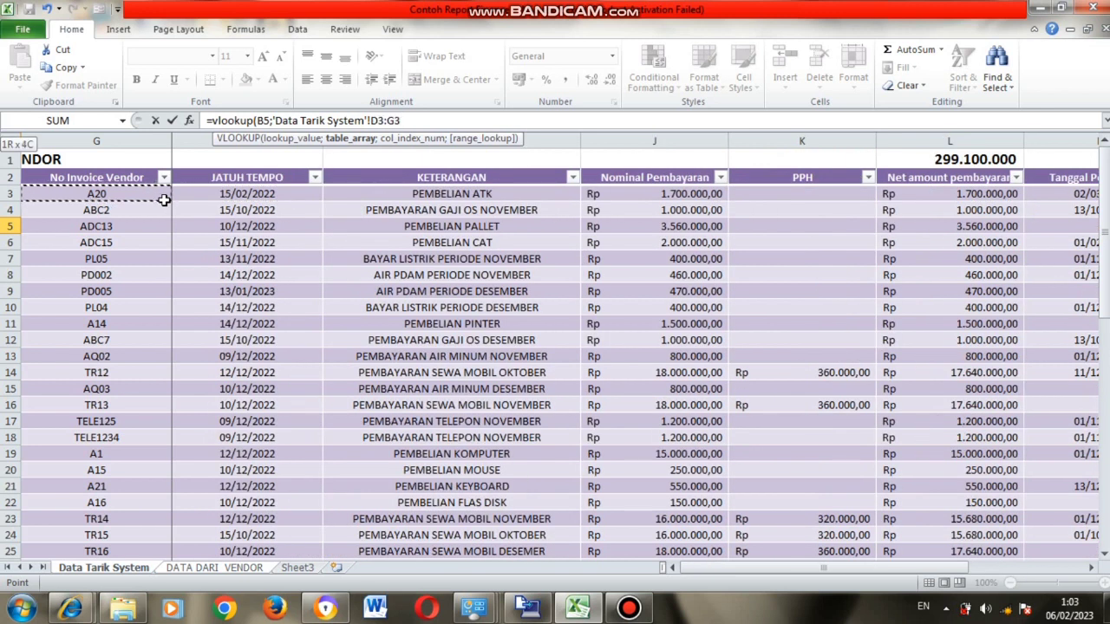
{"action": "key", "text": "shift+Right"}
{"action": "left_click_drag", "start_coordinate": [164, 201], "coordinate": [244, 210]}
{"action": "key", "text": "shift+Right"}
{"action": "key", "text": "shift+Right"}
{"action": "key", "text": "shift+Right"}
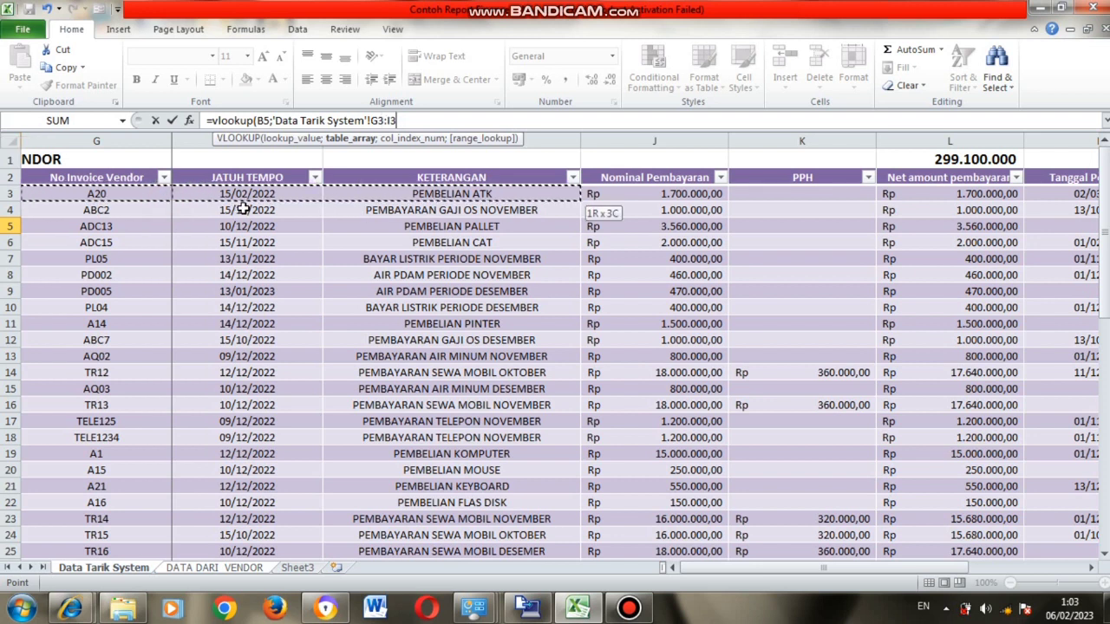
{"action": "key", "text": "shift+Right"}
{"action": "key", "text": "shift+Right"}
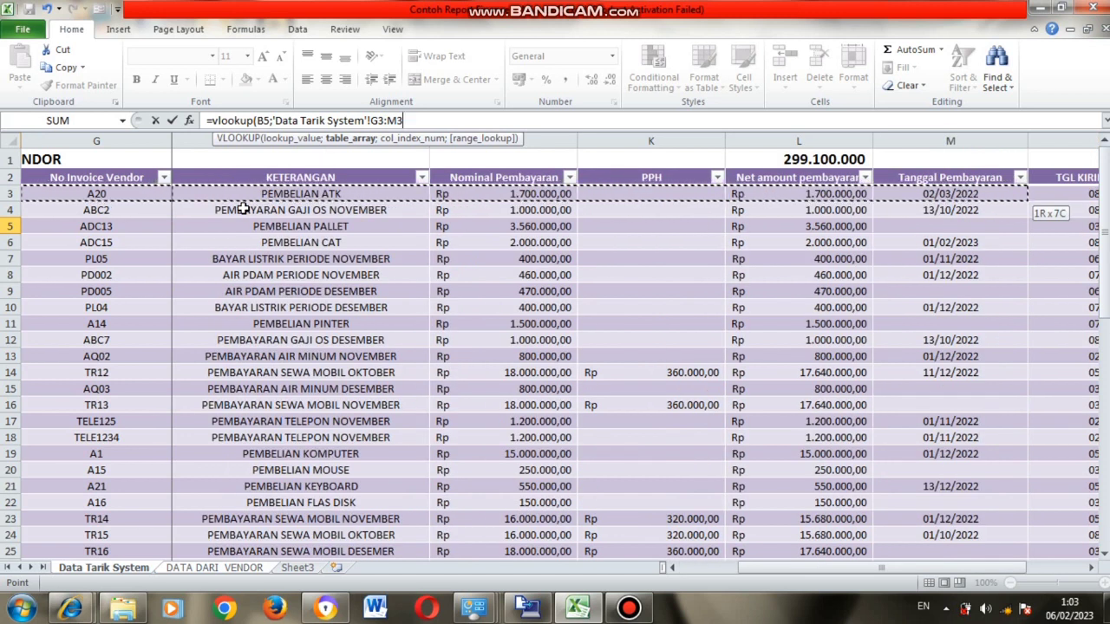
{"action": "key", "text": "ctrl+shift+Down"}
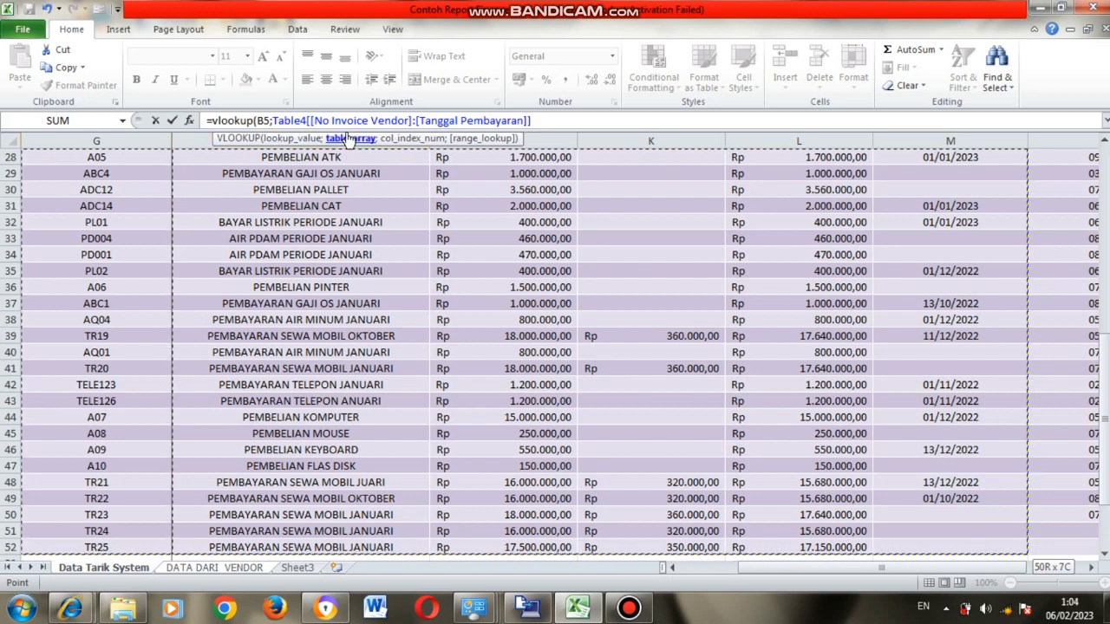
- Complete the G5 VLOOKUP with column index 7 and exact match 0
{"action": "type", "text": ";7"}
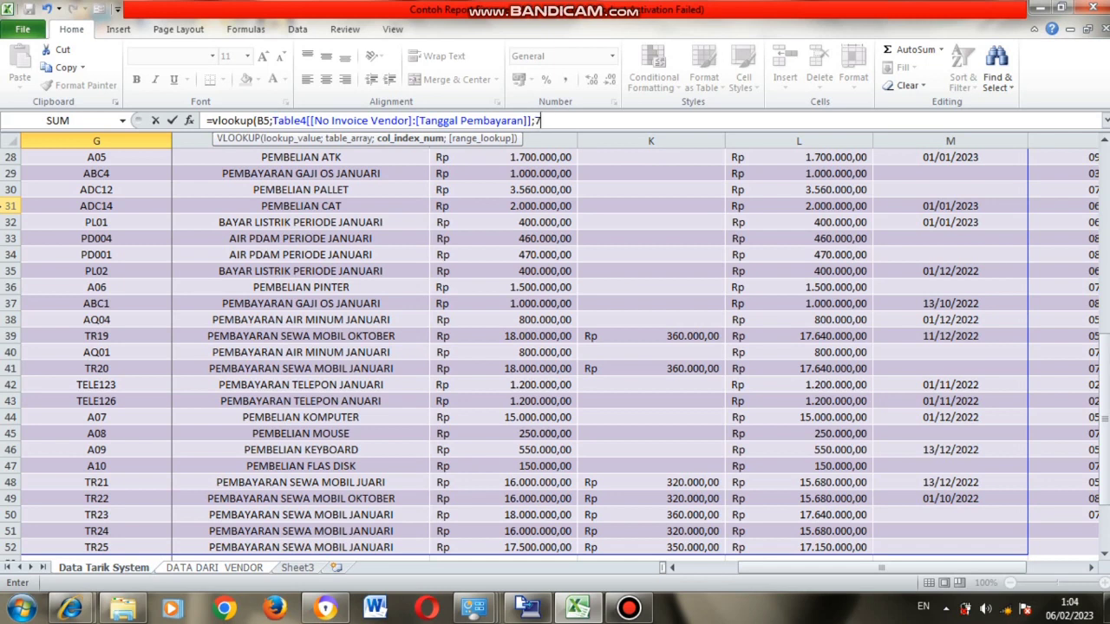
{"action": "type", "text": ";"}
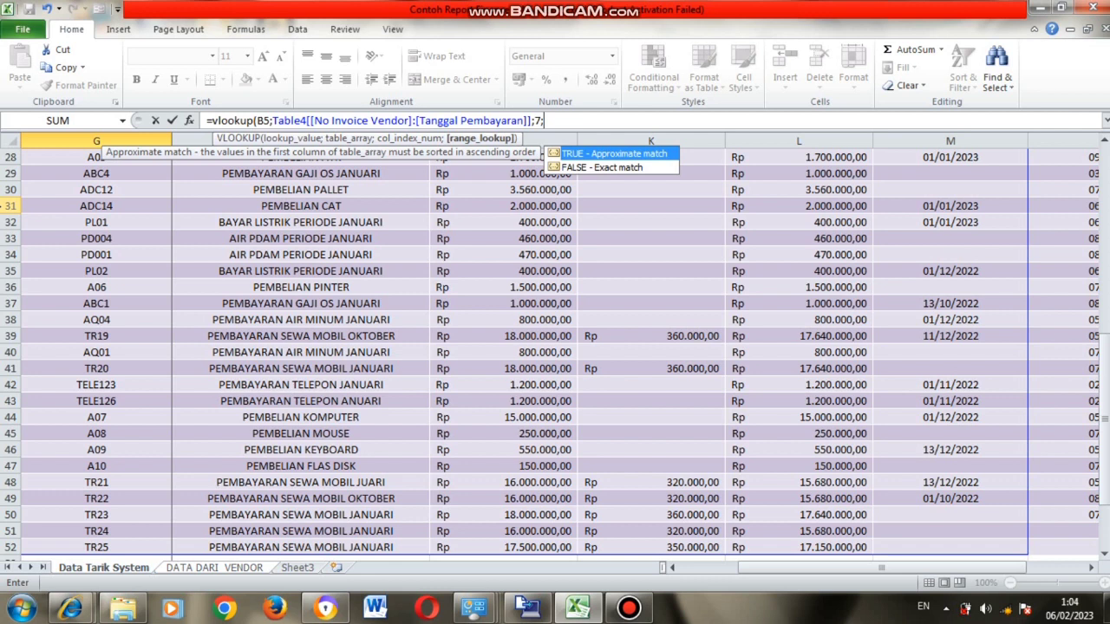
{"action": "type", "text": "0)"}
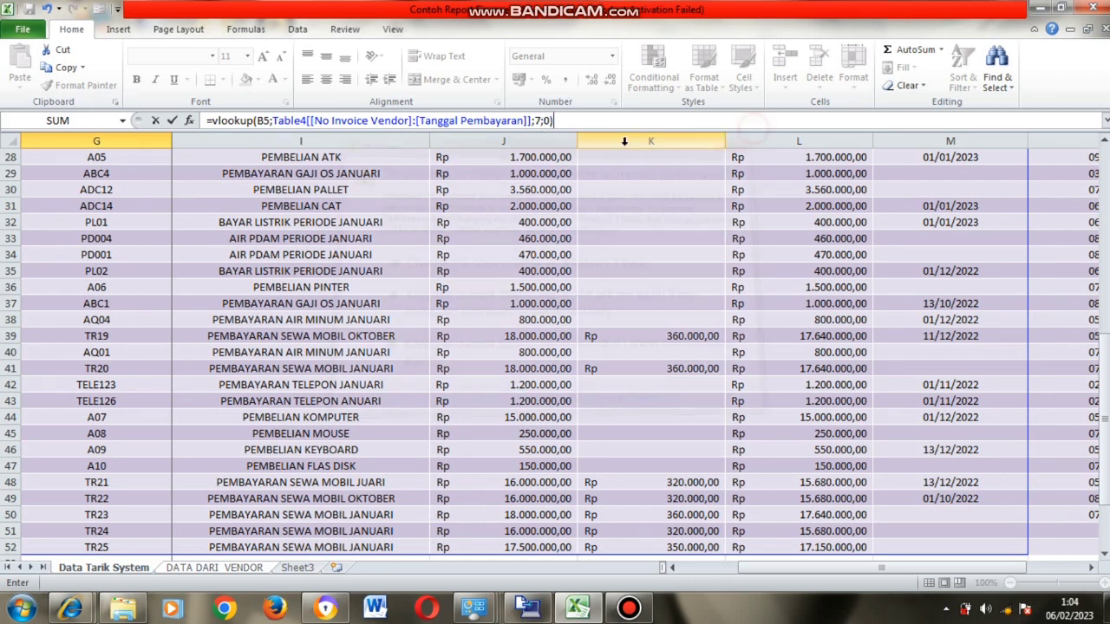
{"action": "key", "text": "Return"}
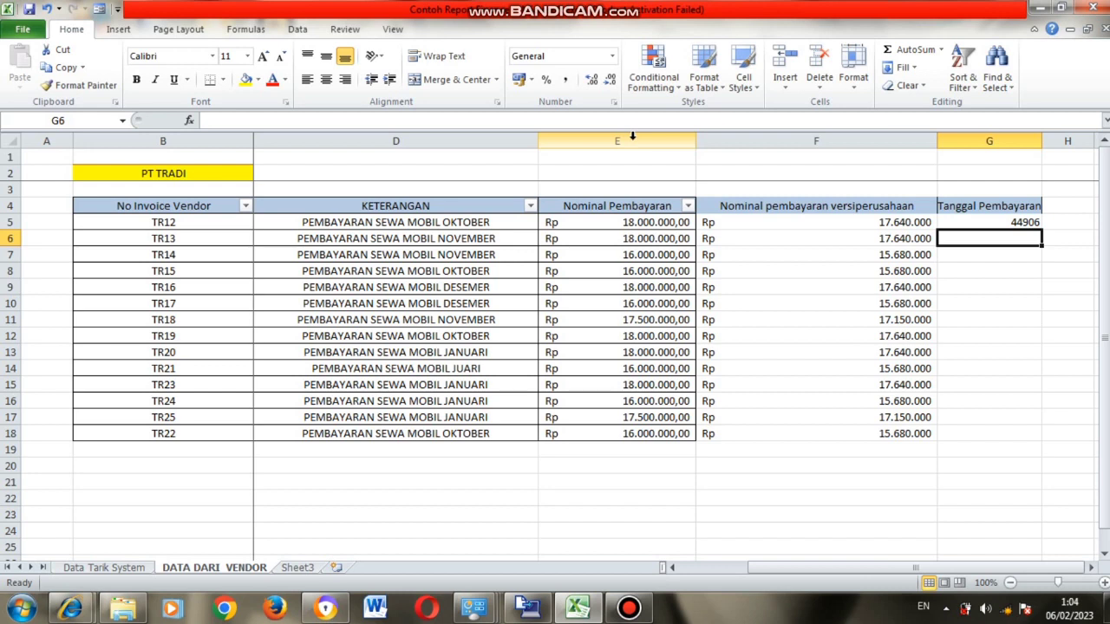
- Copy the VLOOKUP formula from G5 to cells G6:G17
{"action": "left_click", "coordinate": [1016, 226]}
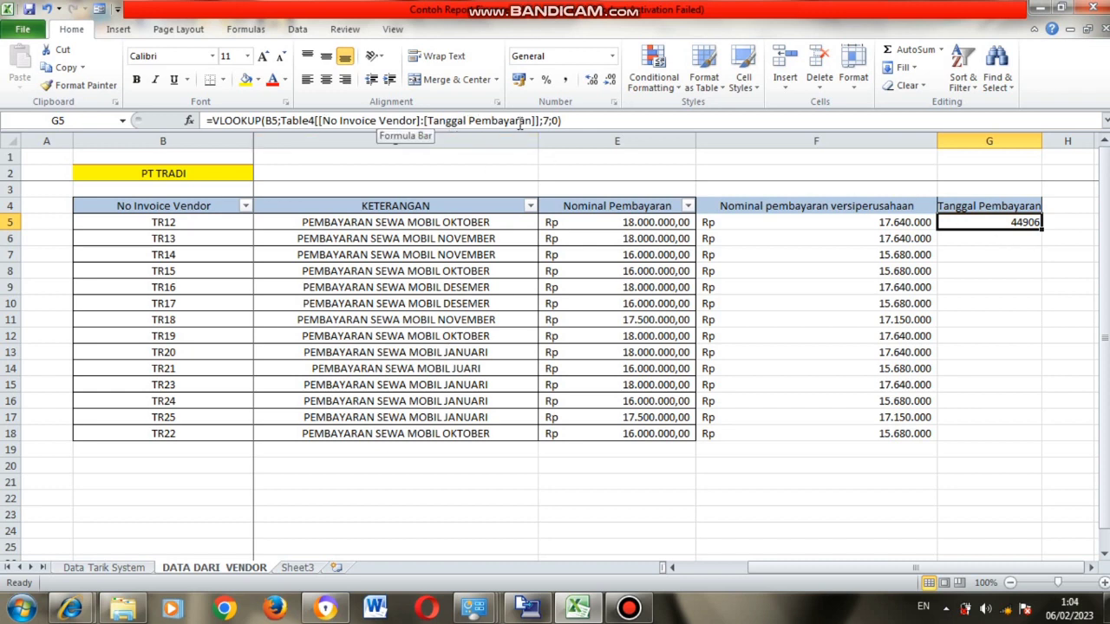
{"action": "key", "text": "ctrl+c"}
{"action": "left_click_drag", "start_coordinate": [962, 239], "coordinate": [991, 424]}
{"action": "key", "text": "Return"}
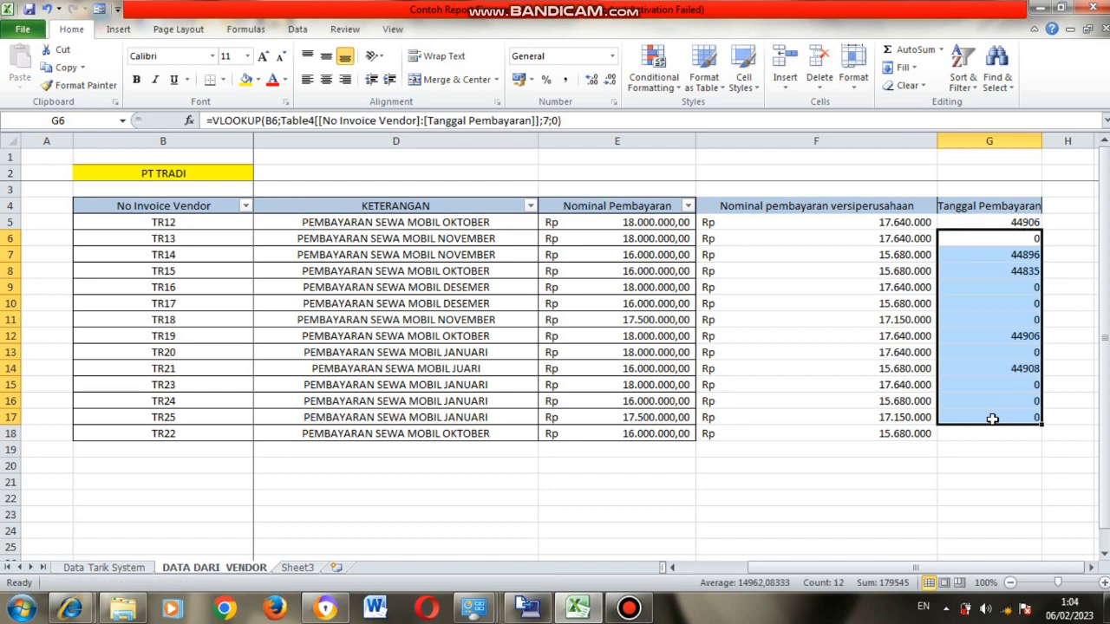
- Format the payment dates in G5:G18 with the Indonesian date type 14 Maret 2001
{"action": "left_click_drag", "start_coordinate": [999, 219], "coordinate": [1004, 429]}
{"action": "right_click", "coordinate": [983, 336]}
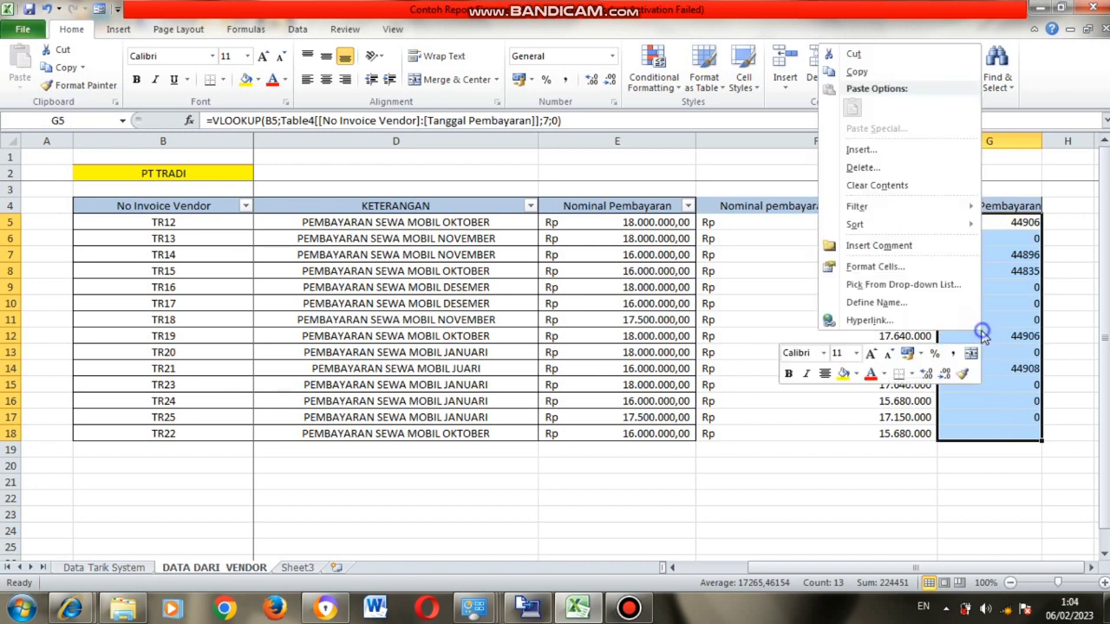
{"action": "left_click", "coordinate": [901, 262]}
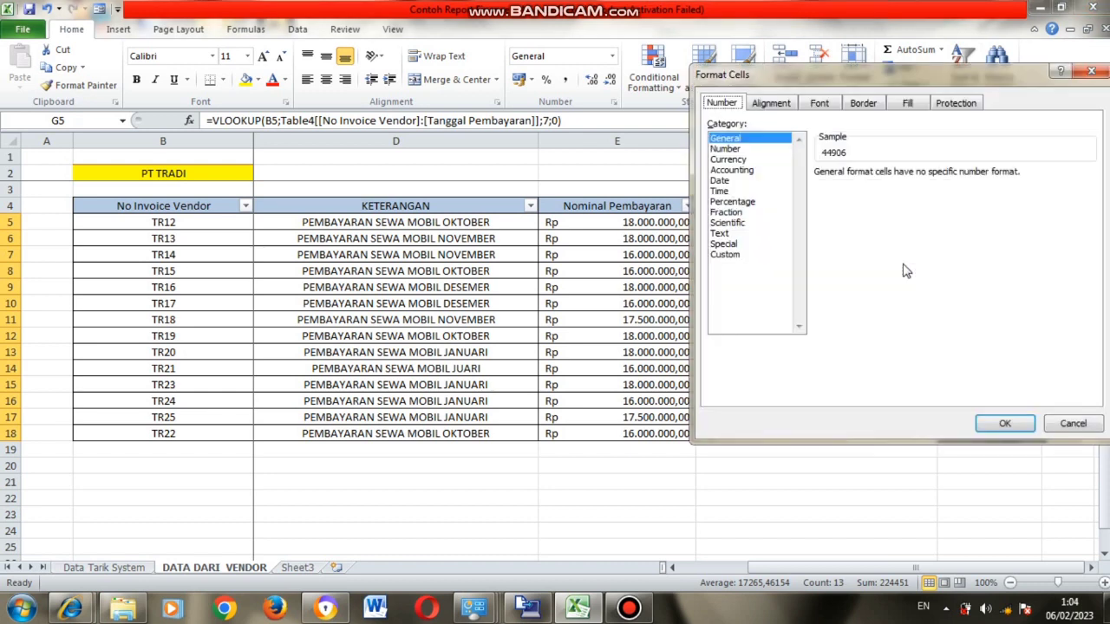
{"action": "left_click", "coordinate": [725, 180]}
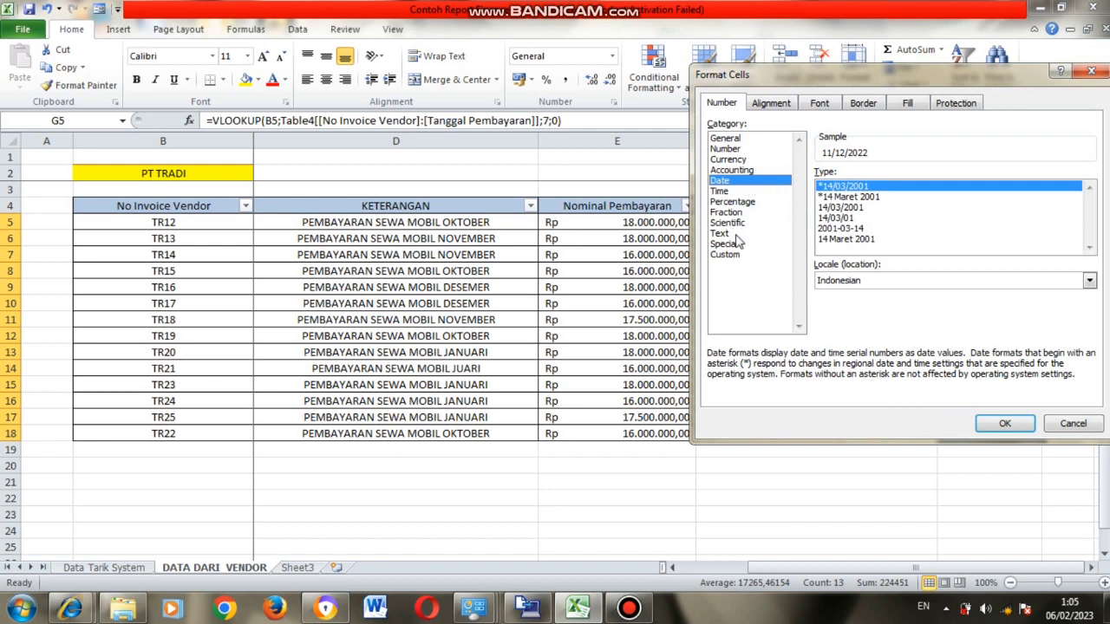
{"action": "left_click", "coordinate": [866, 240]}
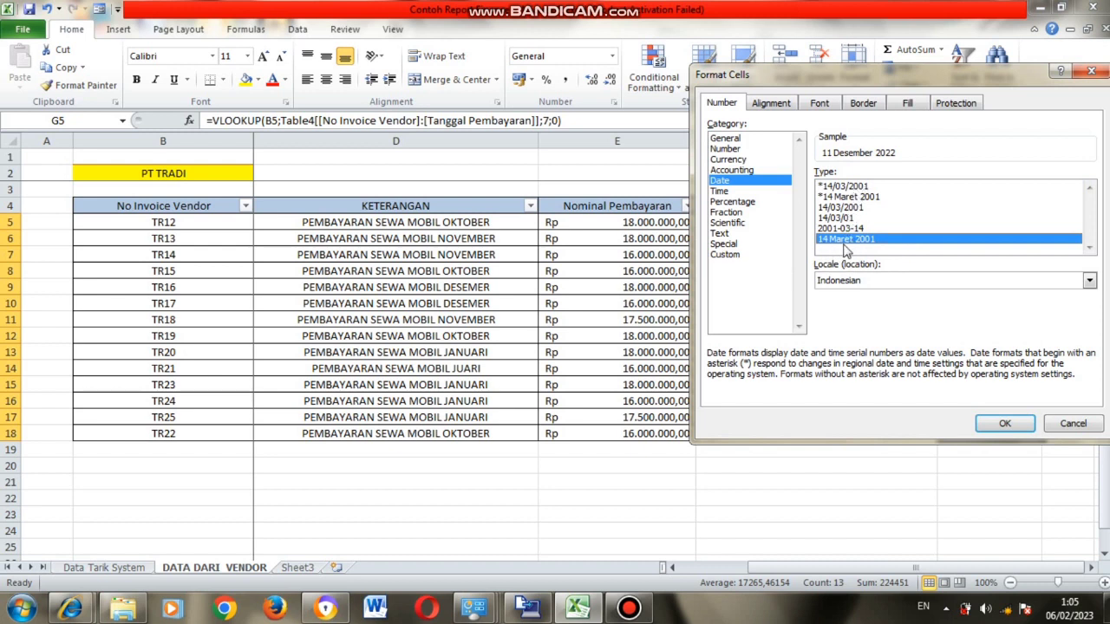
{"action": "left_click", "coordinate": [1004, 423]}
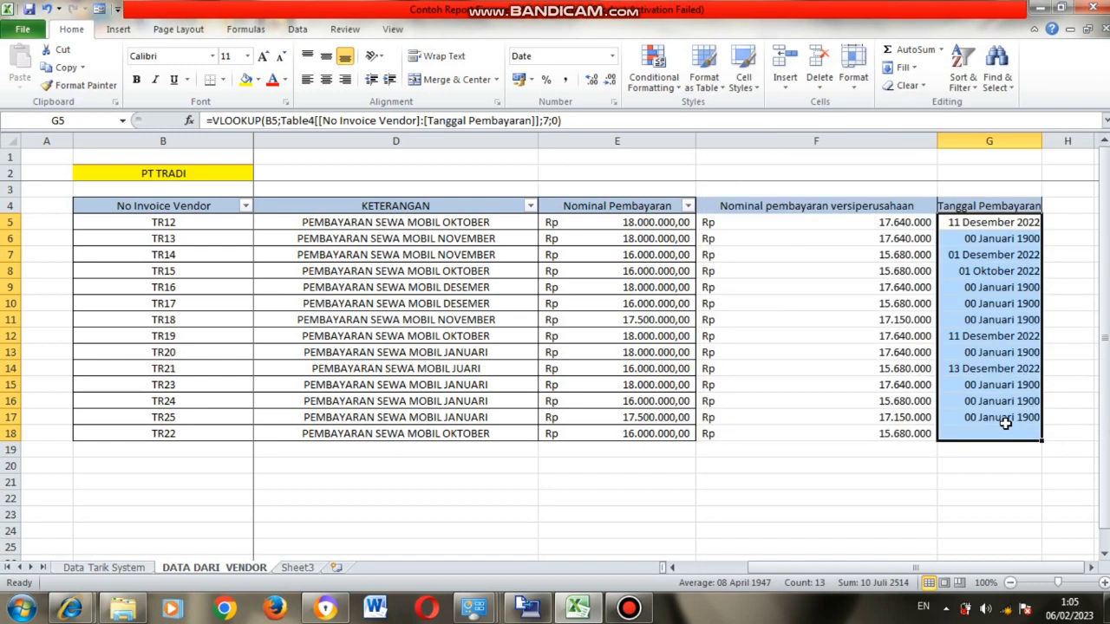
- Widen column G to give the Tanggal Pembayaran header and its dates more room
{"action": "left_click", "coordinate": [1090, 567]}
{"action": "left_click", "coordinate": [1090, 567]}
{"action": "left_click", "coordinate": [717, 366]}
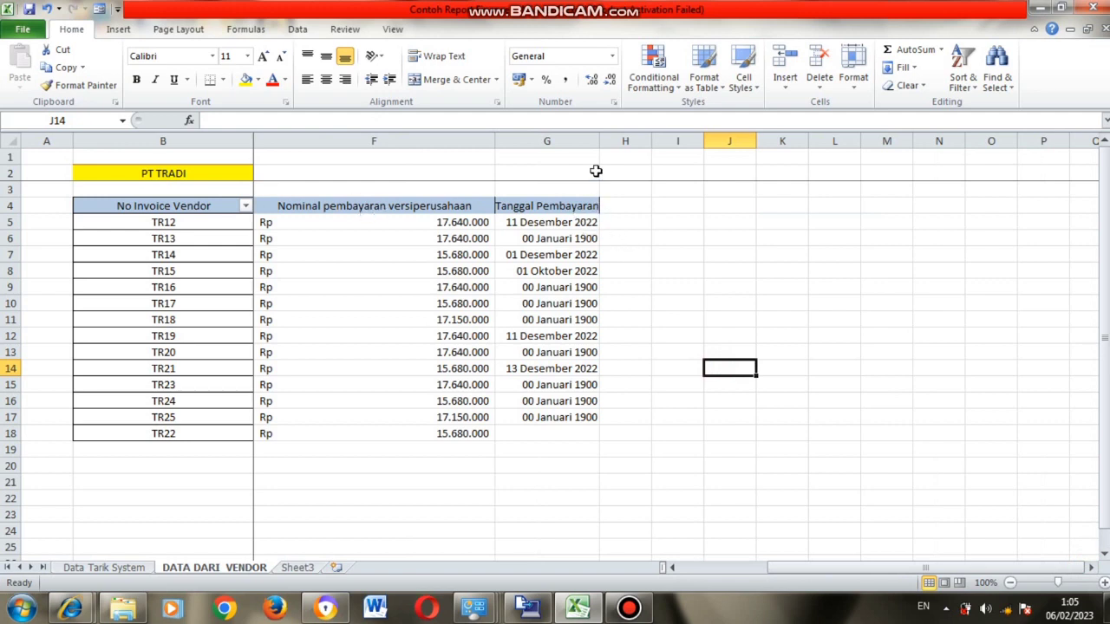
{"action": "left_click_drag", "start_coordinate": [602, 141], "coordinate": [640, 141]}
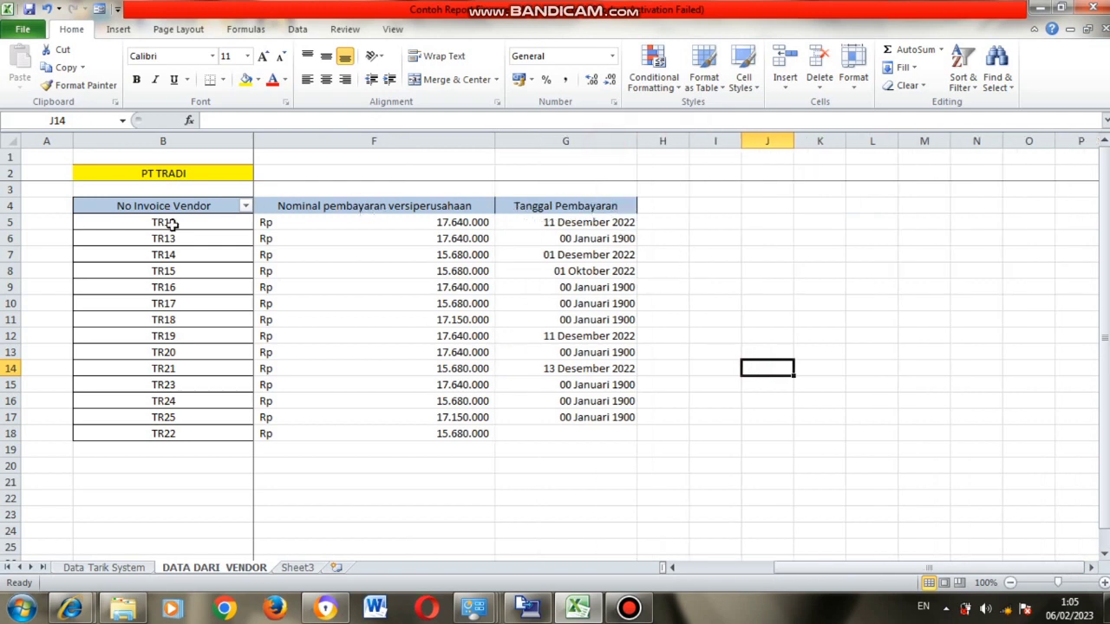
- Reapply the filter to the whole vendor table B4:G18 so it includes the company payment amount and payment date columns
{"action": "left_click", "coordinate": [128, 206]}
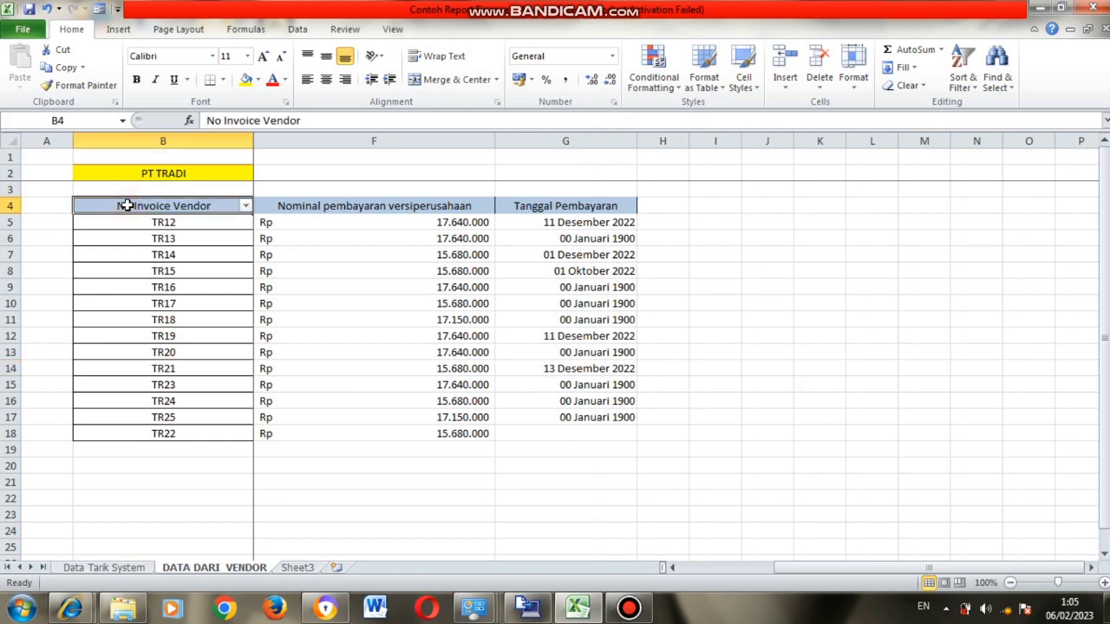
{"action": "left_click", "coordinate": [336, 280]}
{"action": "left_click_drag", "start_coordinate": [213, 207], "coordinate": [759, 439]}
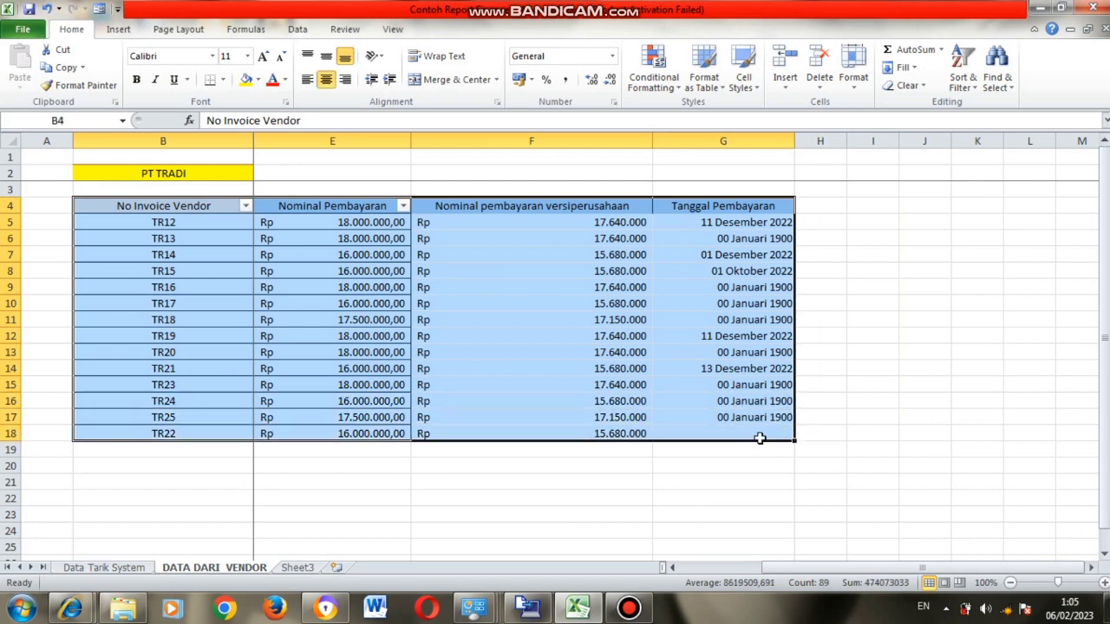
{"action": "left_click", "coordinate": [297, 29]}
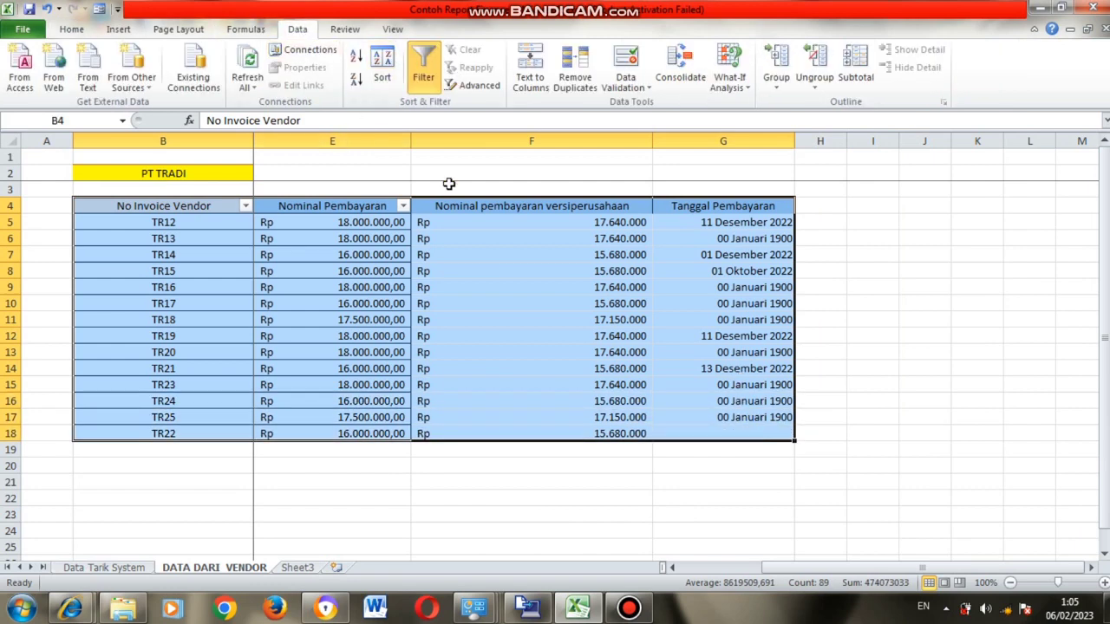
{"action": "left_click", "coordinate": [427, 68]}
{"action": "left_click", "coordinate": [433, 69]}
{"action": "left_click", "coordinate": [495, 285]}
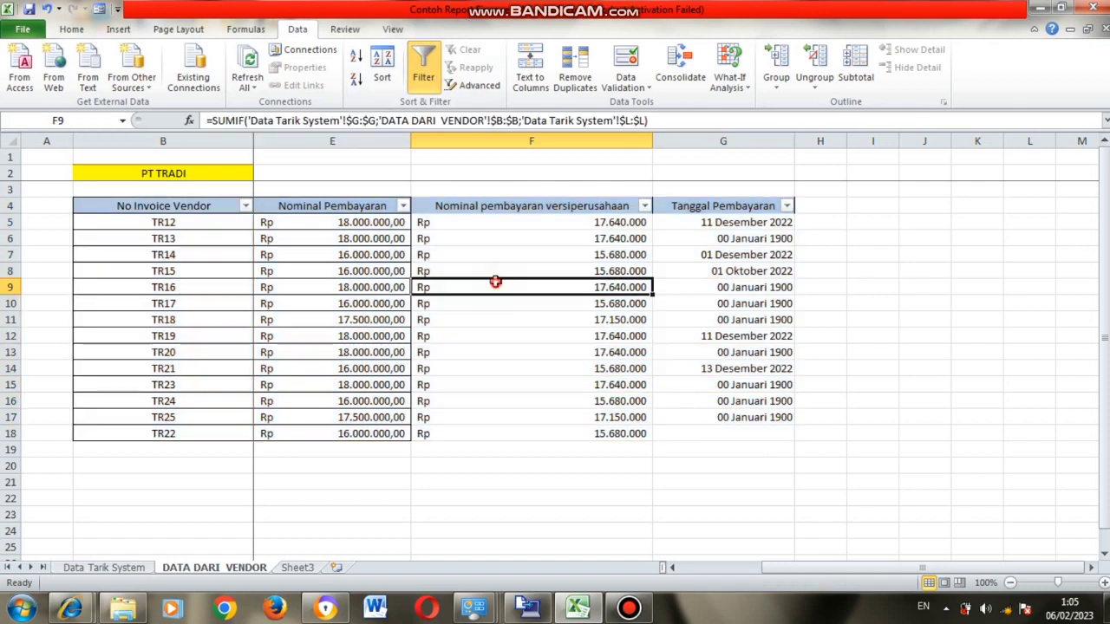
{"action": "left_click", "coordinate": [578, 347]}
{"action": "left_click", "coordinate": [739, 321]}
{"action": "left_click", "coordinate": [560, 269]}
{"action": "left_click", "coordinate": [711, 257]}
- Replace the formulas in columns F and G with their values by copying and pasting them in place as values
{"action": "left_click_drag", "start_coordinate": [590, 141], "coordinate": [701, 147]}
{"action": "key", "text": "ctrl+c"}
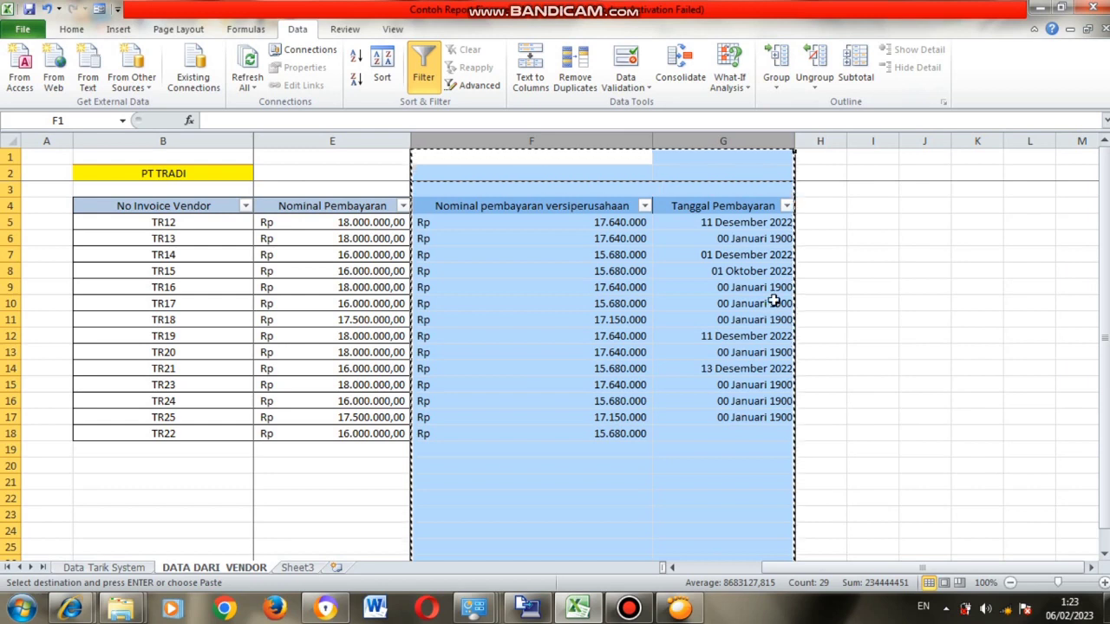
{"action": "right_click", "coordinate": [660, 302]}
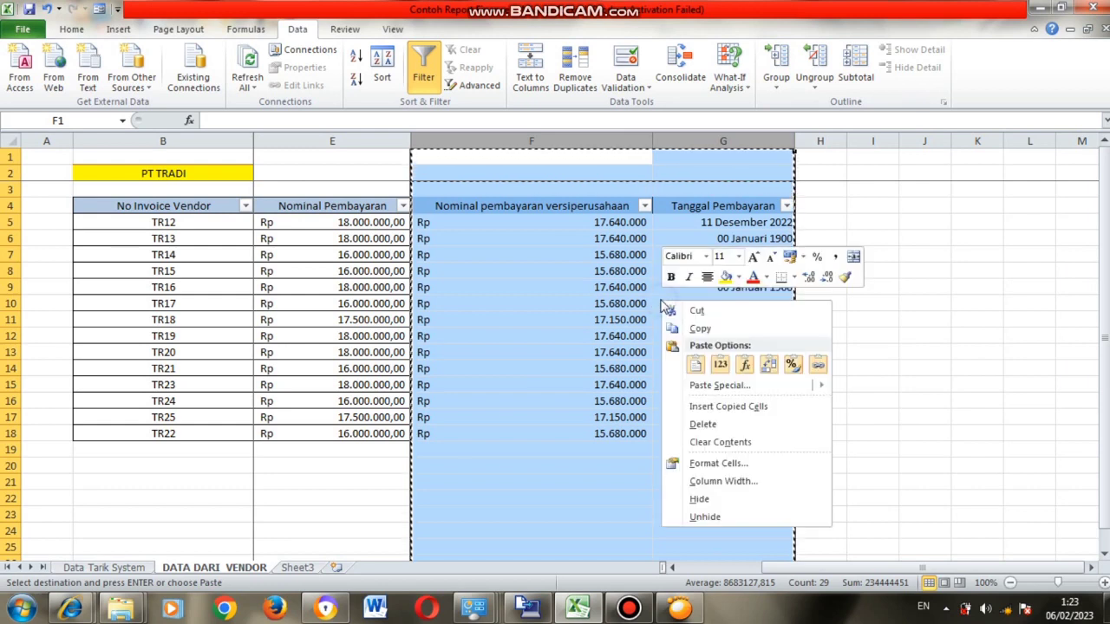
{"action": "left_click", "coordinate": [719, 364]}
- Examine the cell contents of the company payment amounts and payment dates in columns F and G
{"action": "left_click", "coordinate": [606, 286]}
{"action": "left_click", "coordinate": [719, 272]}
{"action": "left_click", "coordinate": [602, 241]}
{"action": "left_click", "coordinate": [612, 353]}
{"action": "left_click", "coordinate": [724, 318]}
{"action": "left_click", "coordinate": [609, 270]}
{"action": "left_click", "coordinate": [736, 272]}
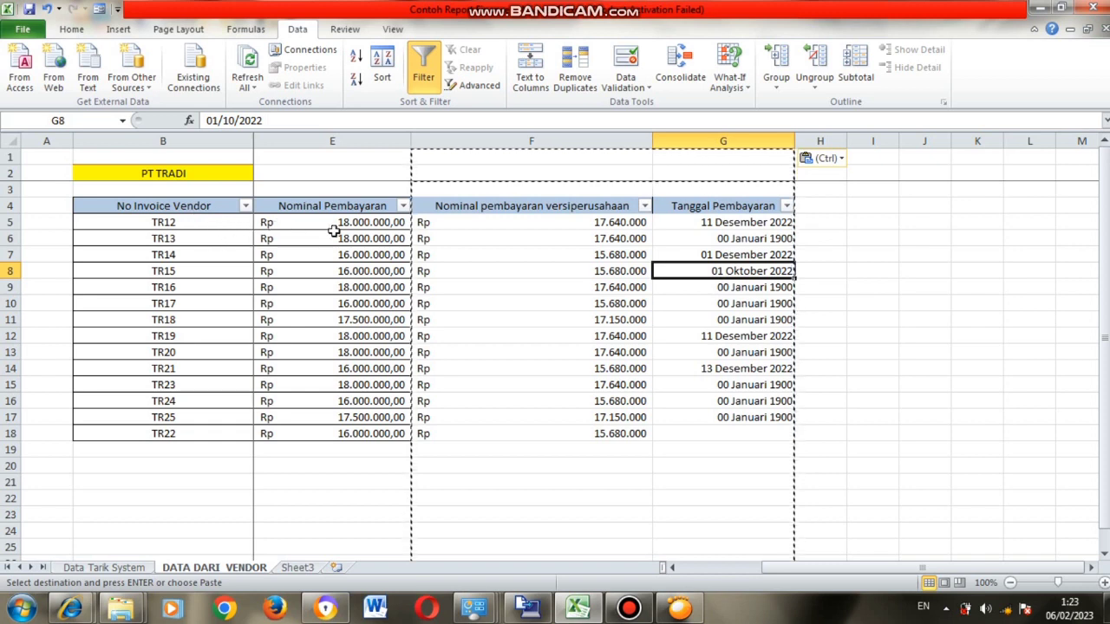
{"action": "left_click", "coordinate": [606, 254]}
{"action": "left_click", "coordinate": [595, 289]}
{"action": "left_click", "coordinate": [575, 236]}
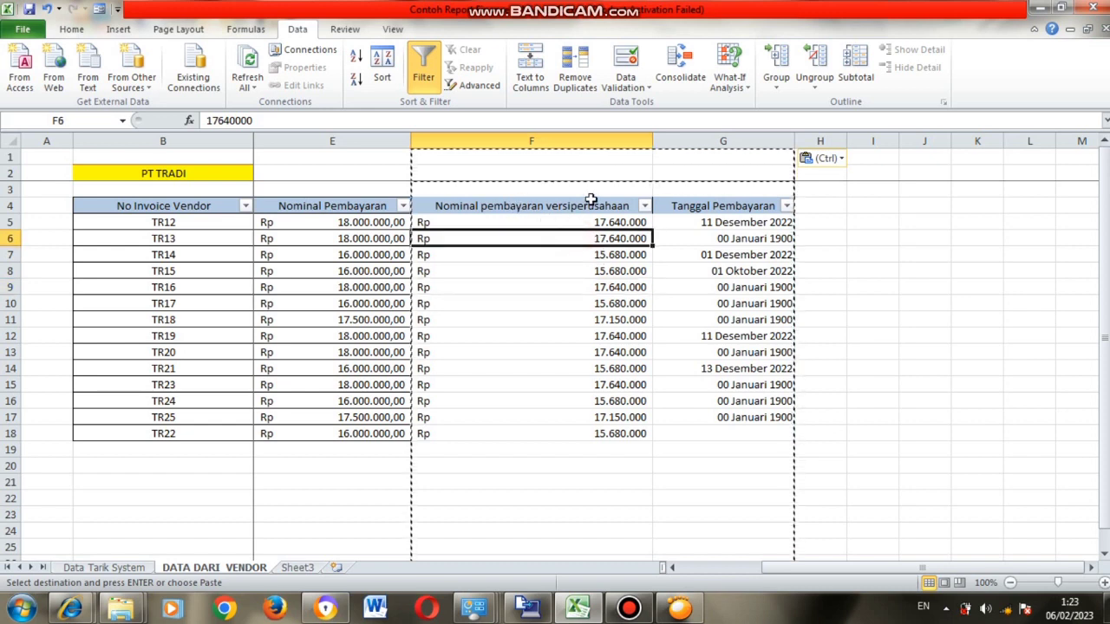
{"action": "left_click", "coordinate": [568, 319]}
{"action": "left_click", "coordinate": [560, 223]}
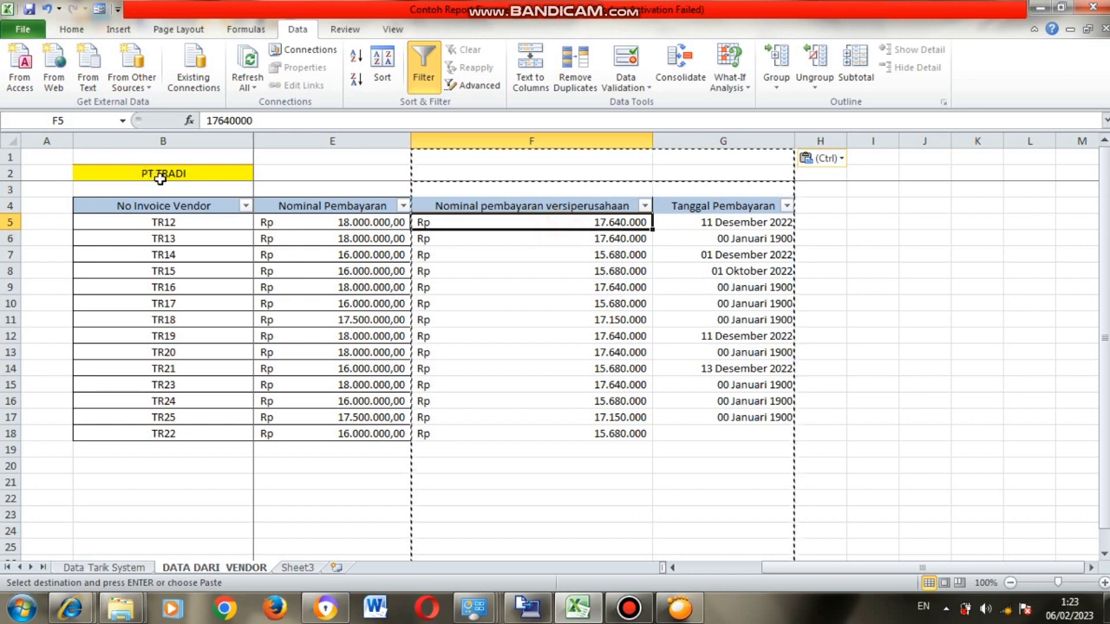
{"action": "left_click", "coordinate": [591, 339]}
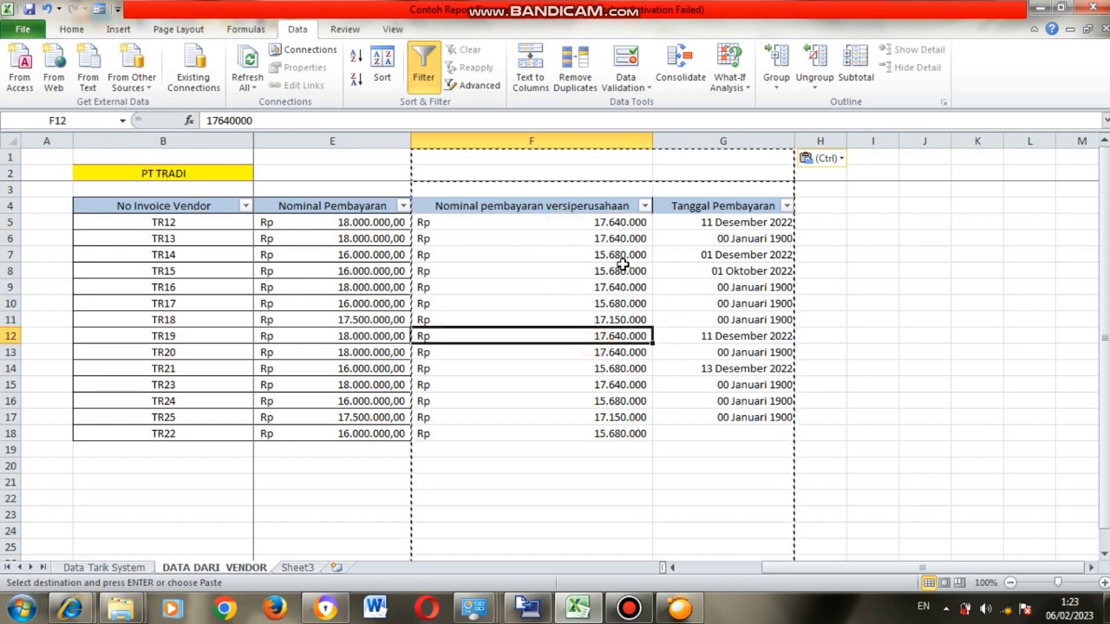
{"action": "left_click_drag", "start_coordinate": [626, 265], "coordinate": [639, 253]}
{"action": "left_click", "coordinate": [717, 306]}
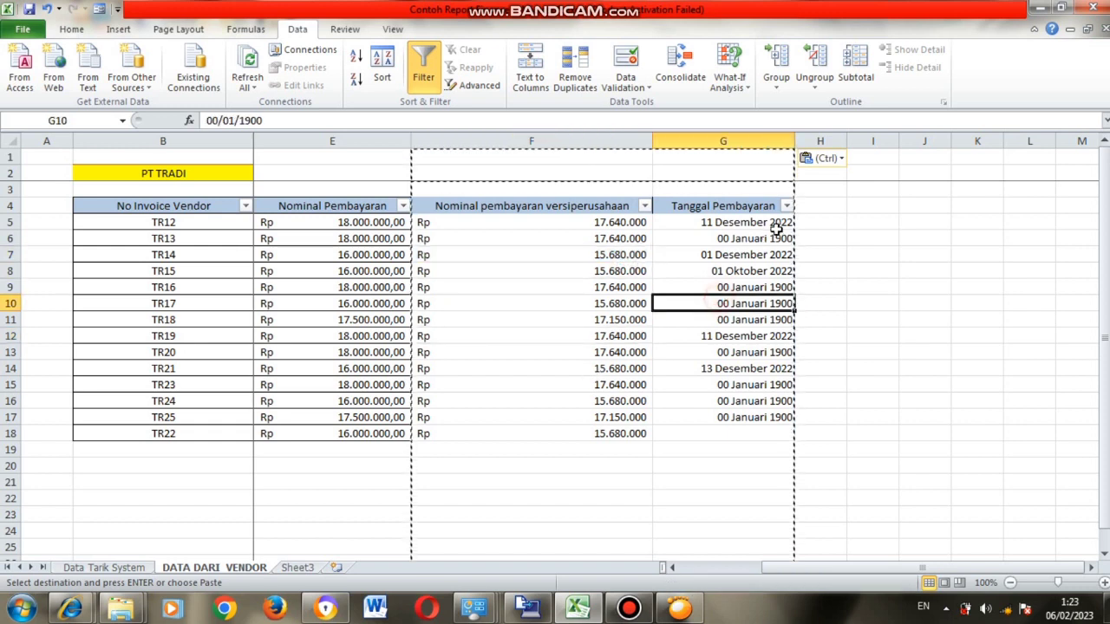
- Filter Tanggal Pembayaran to the 1900 dates only and clear those dates from the visible cells in G6:G17
{"action": "left_click", "coordinate": [785, 206]}
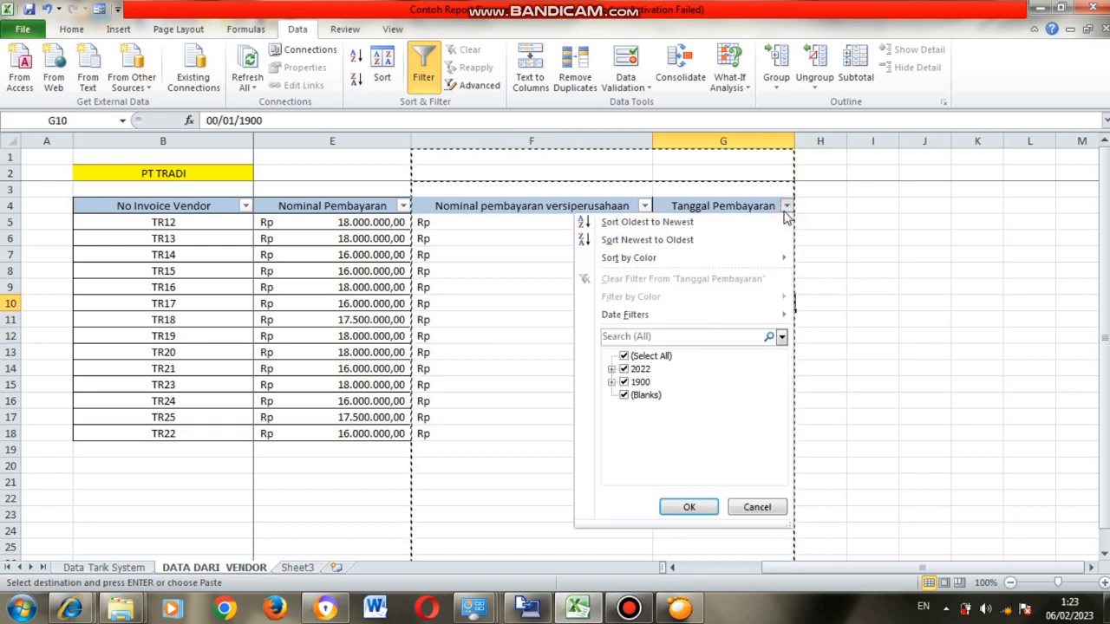
{"action": "left_click", "coordinate": [634, 356]}
{"action": "left_click", "coordinate": [639, 382]}
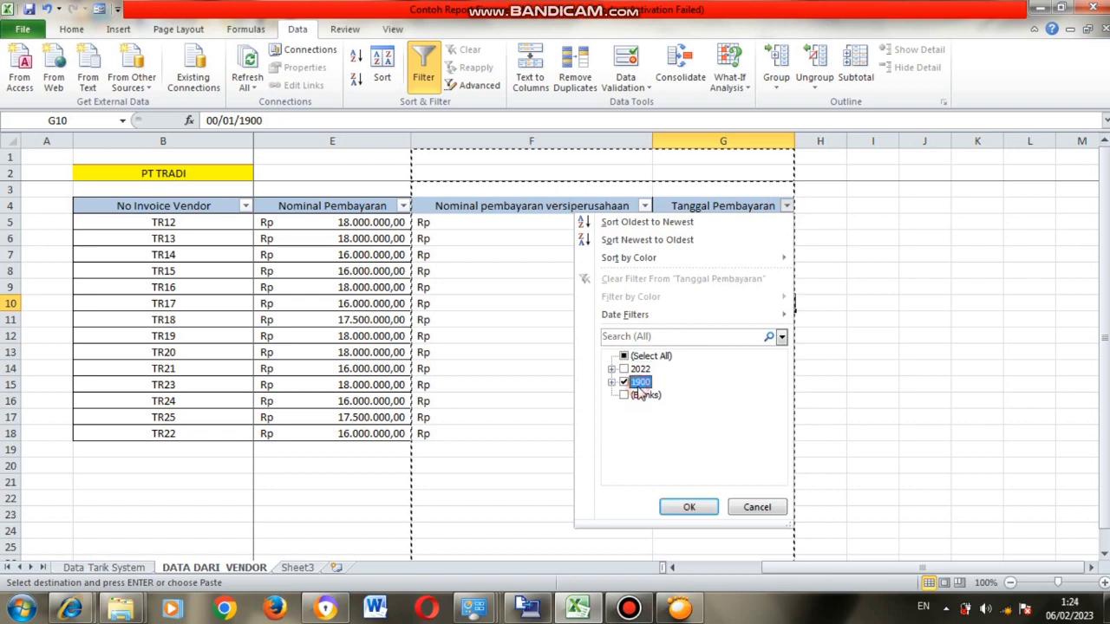
{"action": "left_click", "coordinate": [684, 508]}
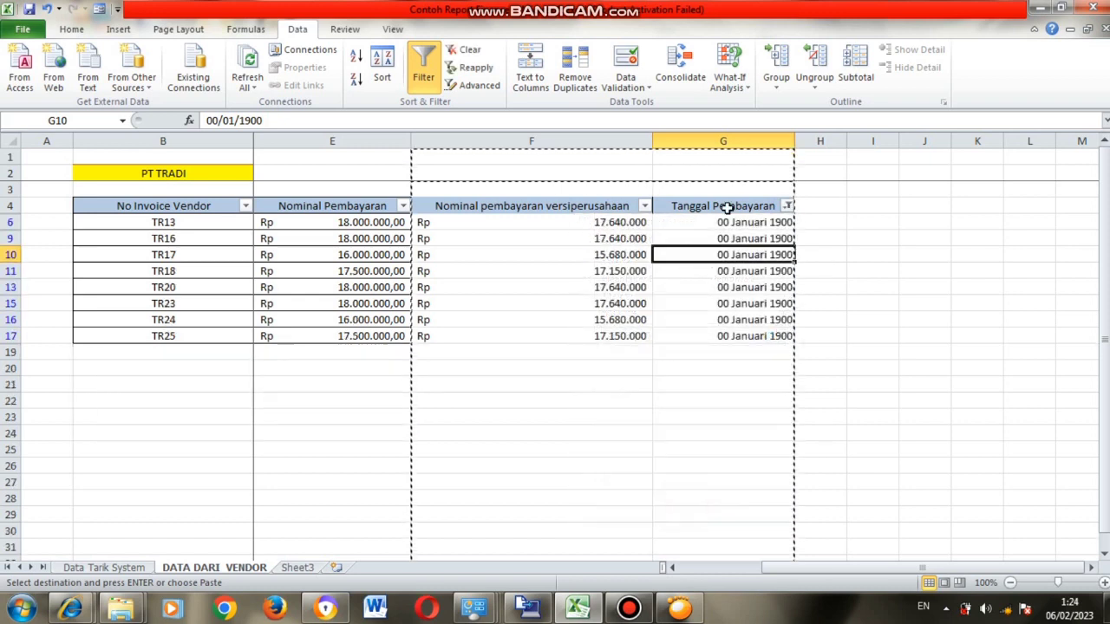
{"action": "left_click_drag", "start_coordinate": [743, 224], "coordinate": [740, 333]}
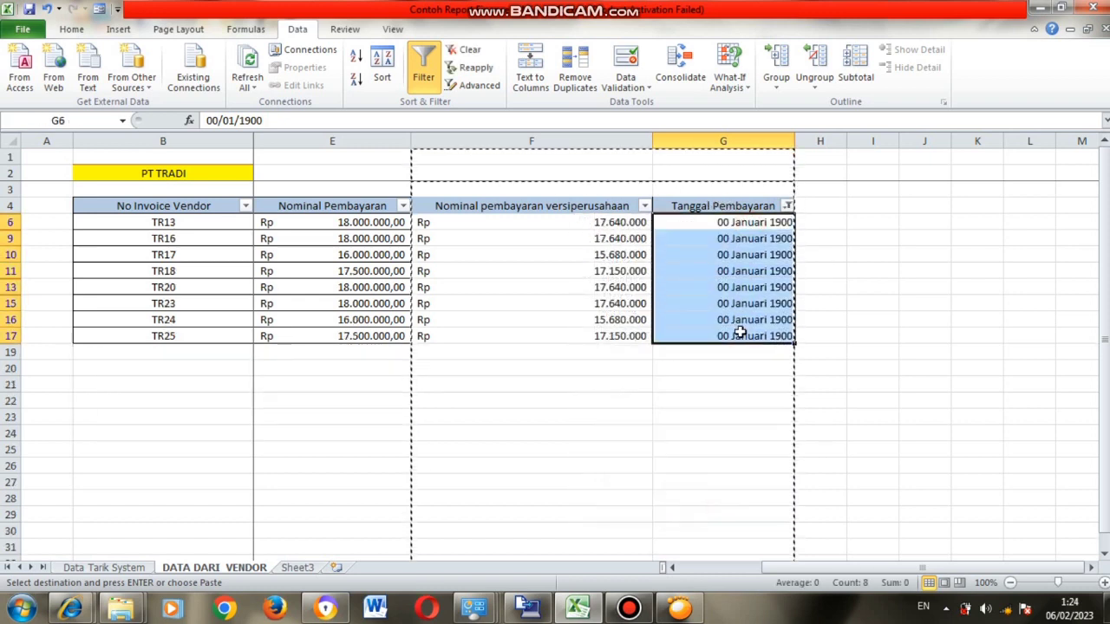
{"action": "key", "text": "Delete"}
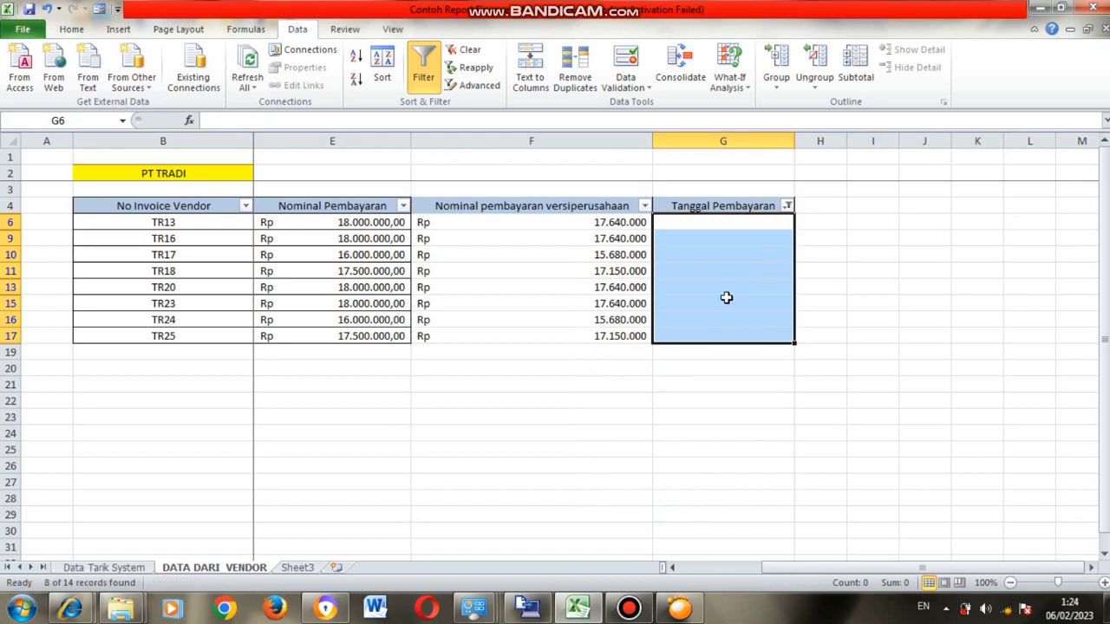
- Add the header Keterangan in H4, beside Tanggal Pembayaran
{"action": "left_click", "coordinate": [817, 208]}
{"action": "type", "text": "K"}
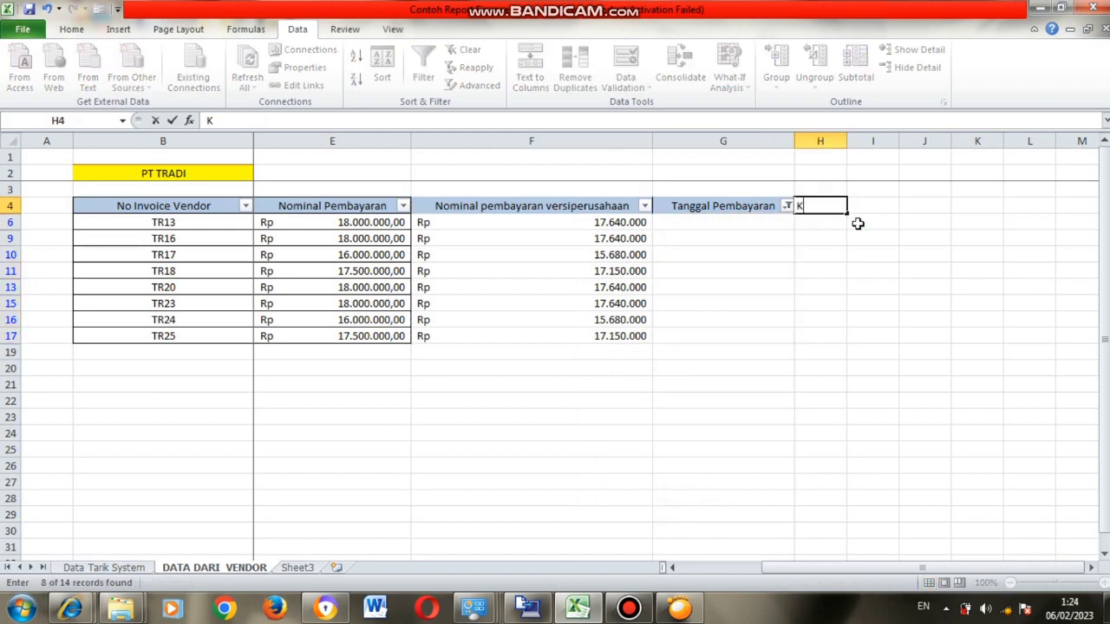
{"action": "type", "text": "eterangan"}
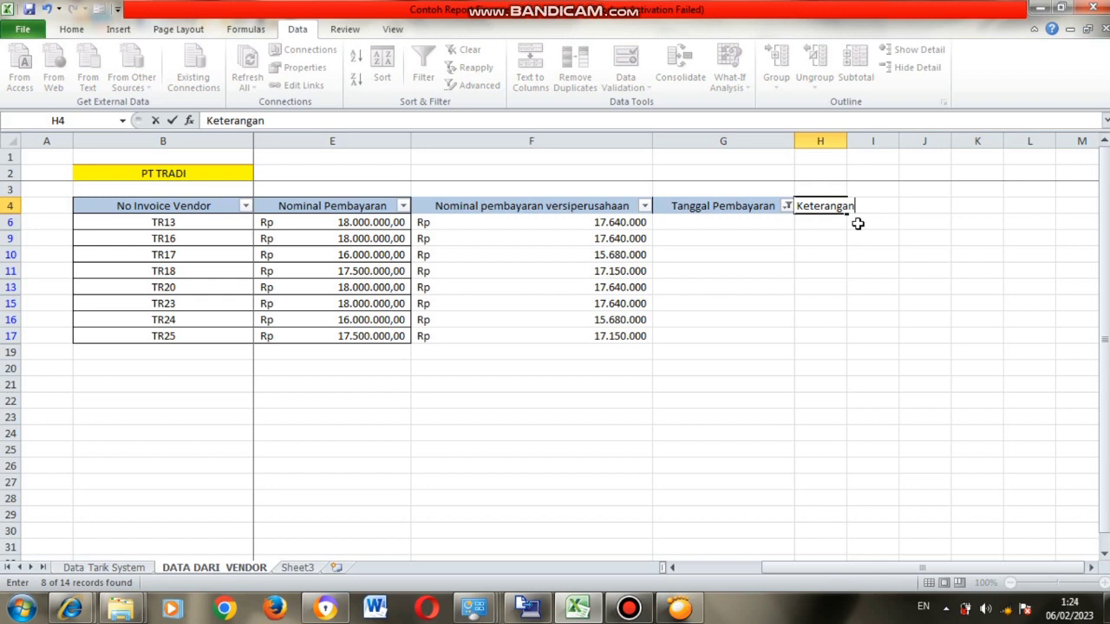
{"action": "key", "text": "Return"}
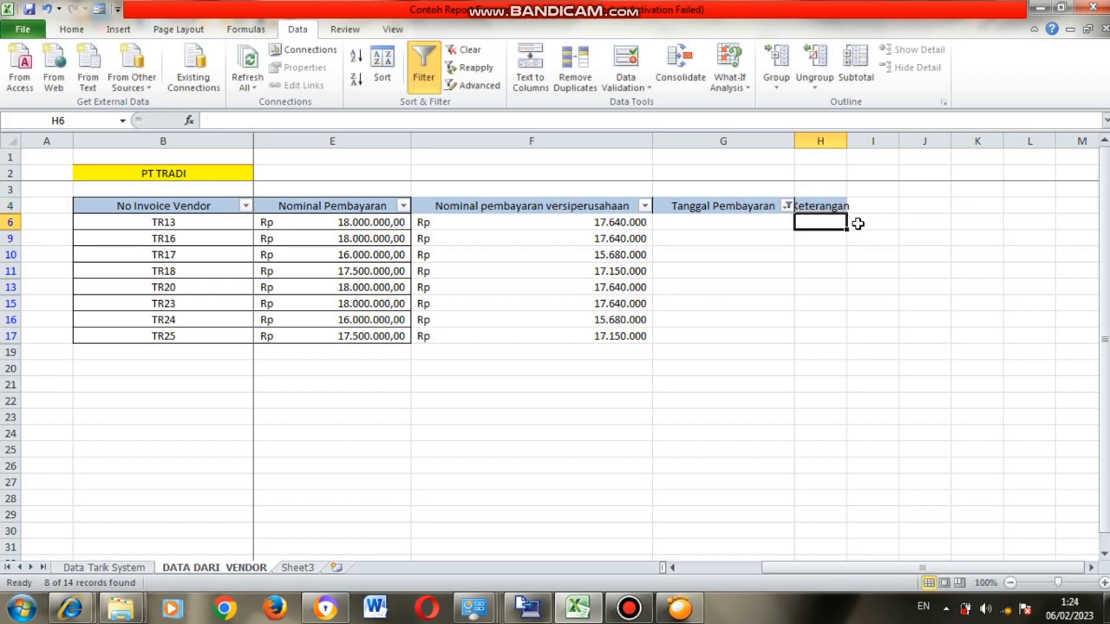
- Enter Belum dibayar in H6, copy it to the visible Keterangan cells H9:H17, and widen column H
{"action": "type", "text": "Belum diba"}
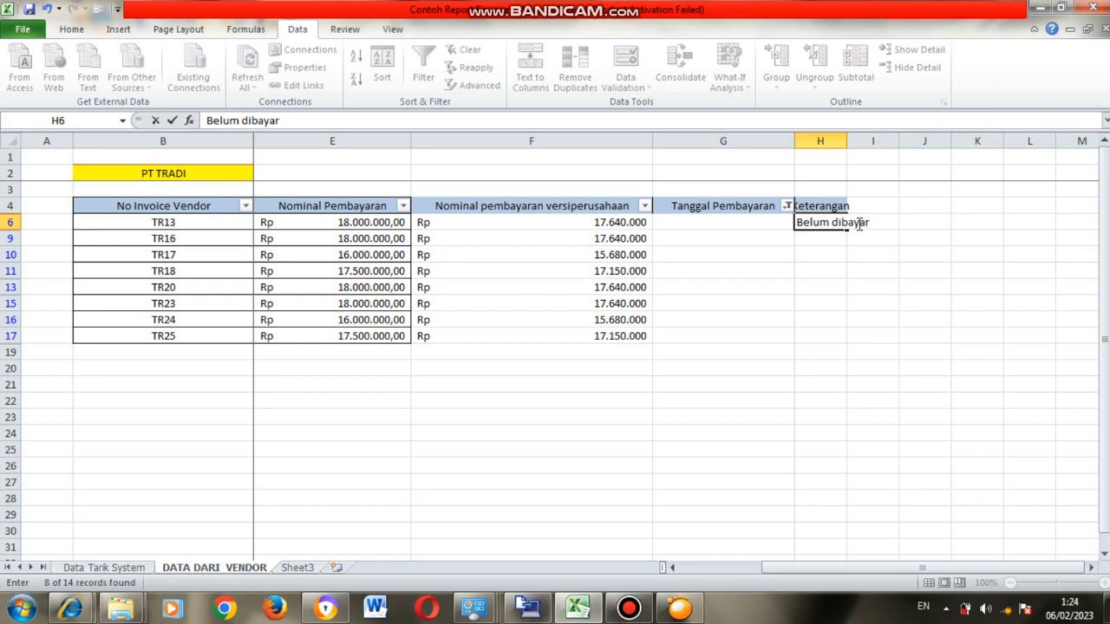
{"action": "type", "text": "yar"}
{"action": "key", "text": "Return"}
{"action": "left_click", "coordinate": [857, 223]}
{"action": "key", "text": "ctrl+c"}
{"action": "key", "text": "Down"}
{"action": "key", "text": "shift+Down"}
{"action": "key", "text": "shift+Down"}
{"action": "key", "text": "shift+Down"}
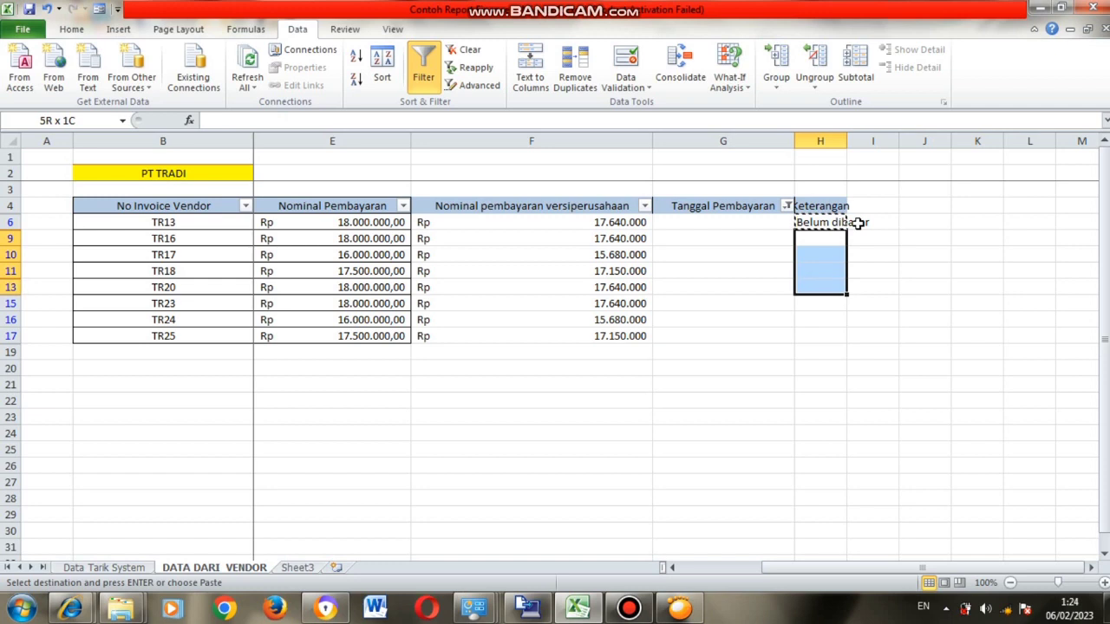
{"action": "key", "text": "shift+Down"}
{"action": "key", "text": "shift+Down"}
{"action": "key", "text": "shift+Down"}
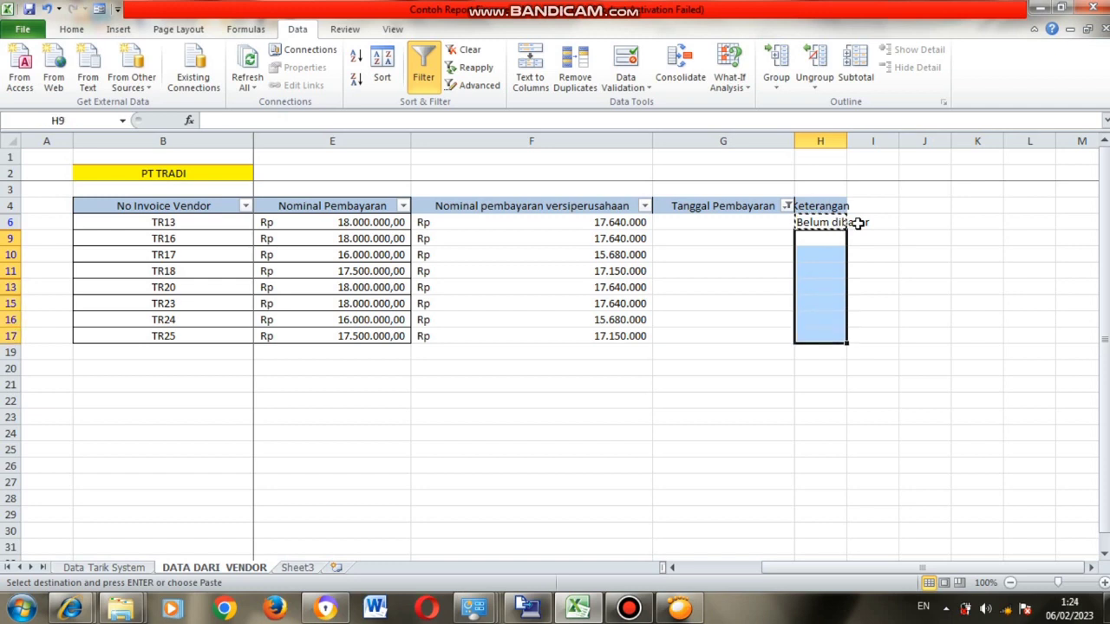
{"action": "key", "text": "Return"}
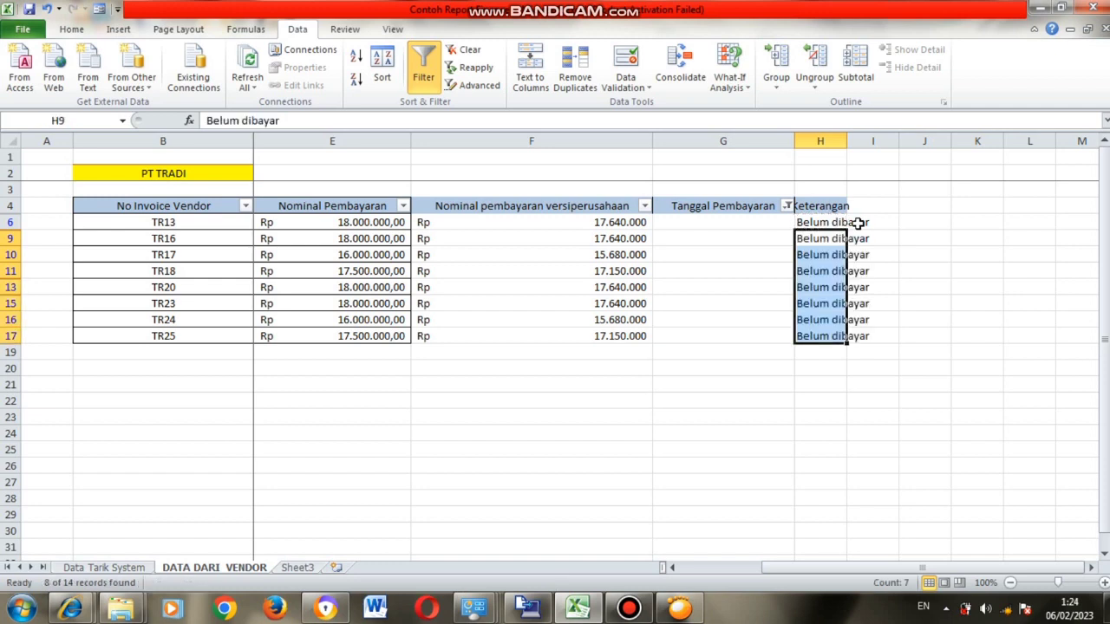
{"action": "left_click_drag", "start_coordinate": [847, 140], "coordinate": [936, 140]}
- Change the Tanggal Pembayaran filter to show only the Oktober and Desember 2022 payment dates
{"action": "left_click", "coordinate": [691, 255]}
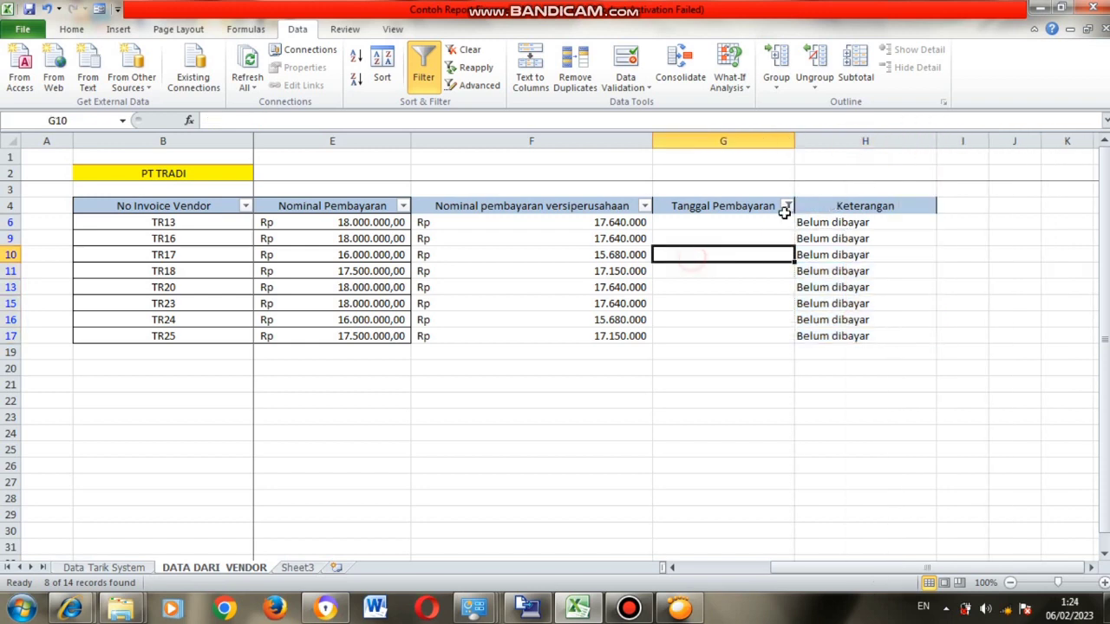
{"action": "left_click", "coordinate": [786, 206]}
{"action": "left_click", "coordinate": [644, 395]}
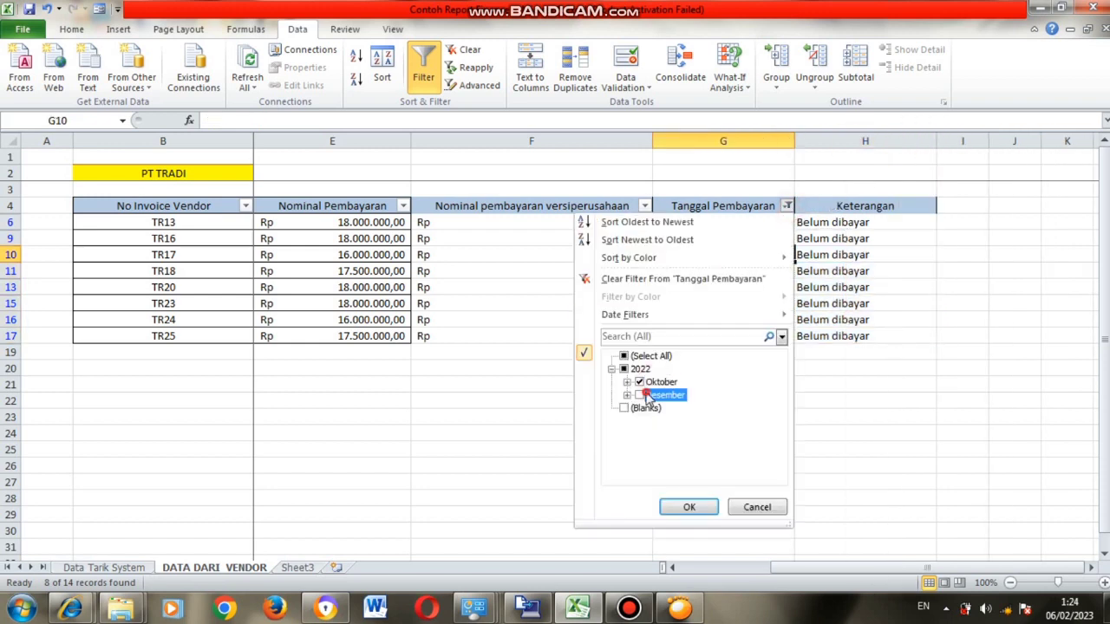
{"action": "left_click", "coordinate": [704, 508]}
- Enter Sudahibayar as the Keterangan in H5 and copy it to the visible cells in H7:H14
{"action": "left_click", "coordinate": [845, 229]}
{"action": "scroll", "coordinate": [887, 253], "scroll_direction": "down", "scroll_amount": 1}
{"action": "type", "text": "Sudahi"}
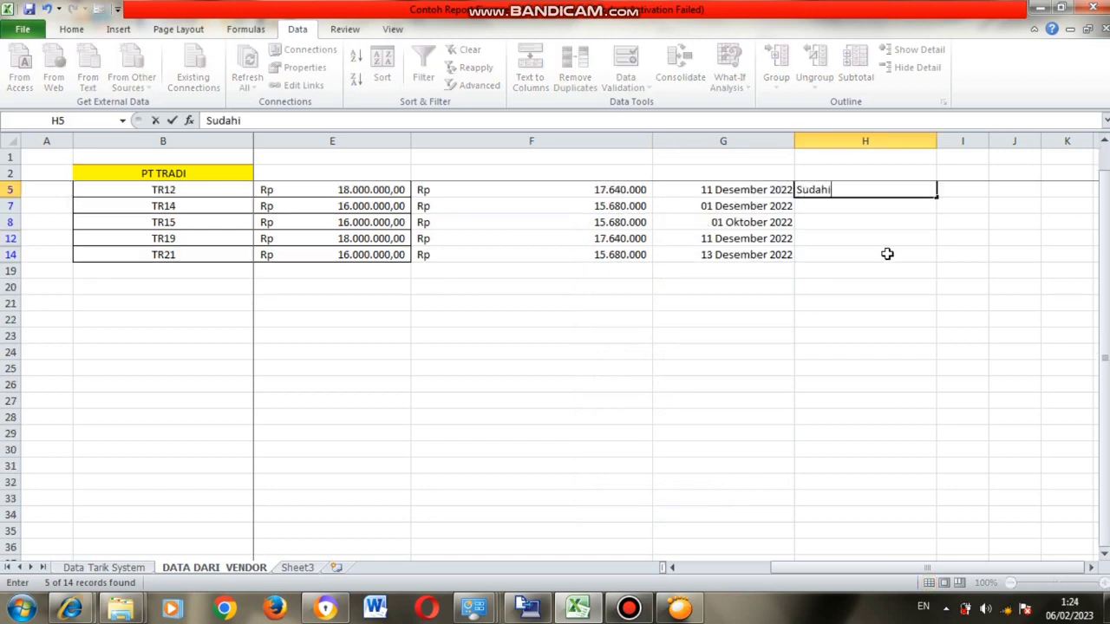
{"action": "key", "text": "Return"}
{"action": "key", "text": "Up"}
{"action": "key", "text": "ctrl+c"}
{"action": "key", "text": "Down"}
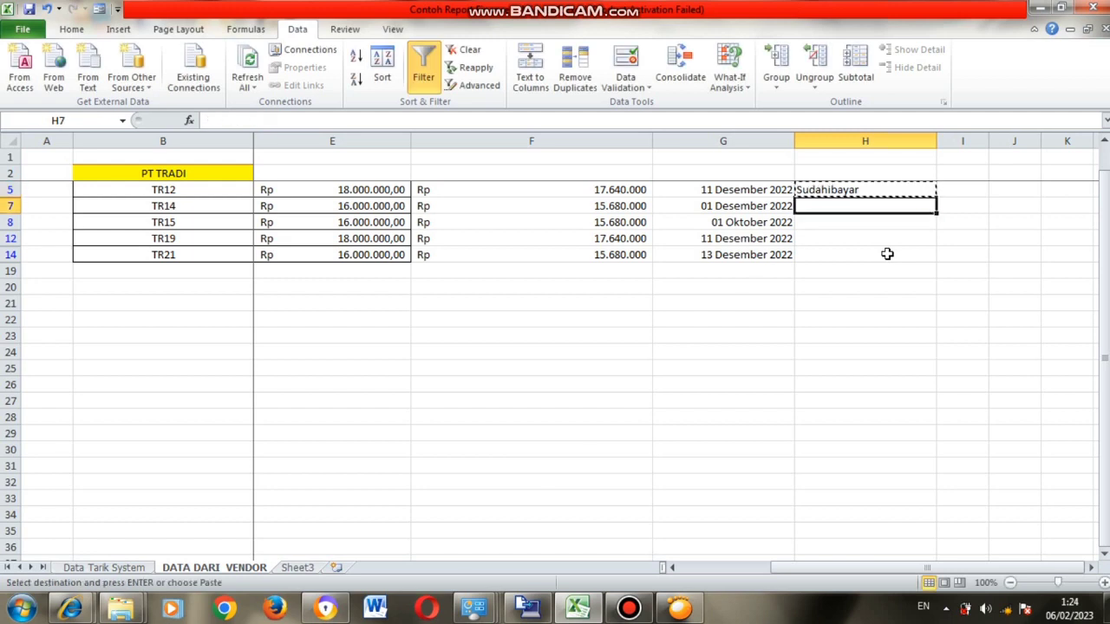
{"action": "key", "text": "shift+Down"}
{"action": "key", "text": "shift+Down"}
{"action": "key", "text": "shift+Down"}
{"action": "key", "text": "Return"}
{"action": "scroll", "coordinate": [876, 238], "scroll_direction": "up", "scroll_amount": 1}
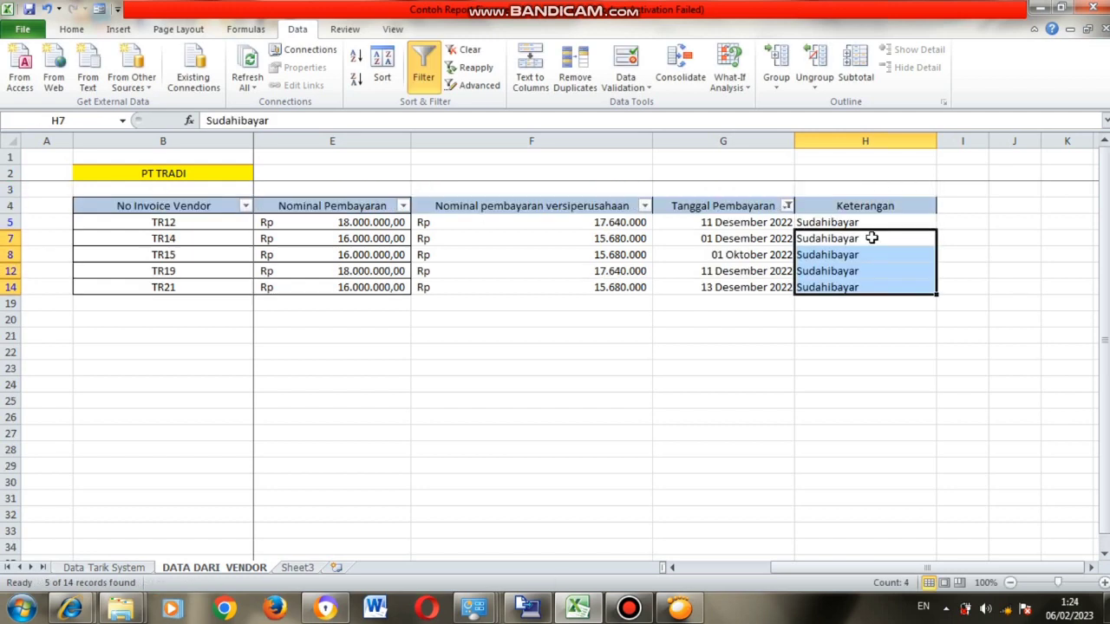
- Correct the Keterangan text in H5 to Sudah bayar and copy it over the visible cells in H7:H14
{"action": "left_click", "coordinate": [851, 222]}
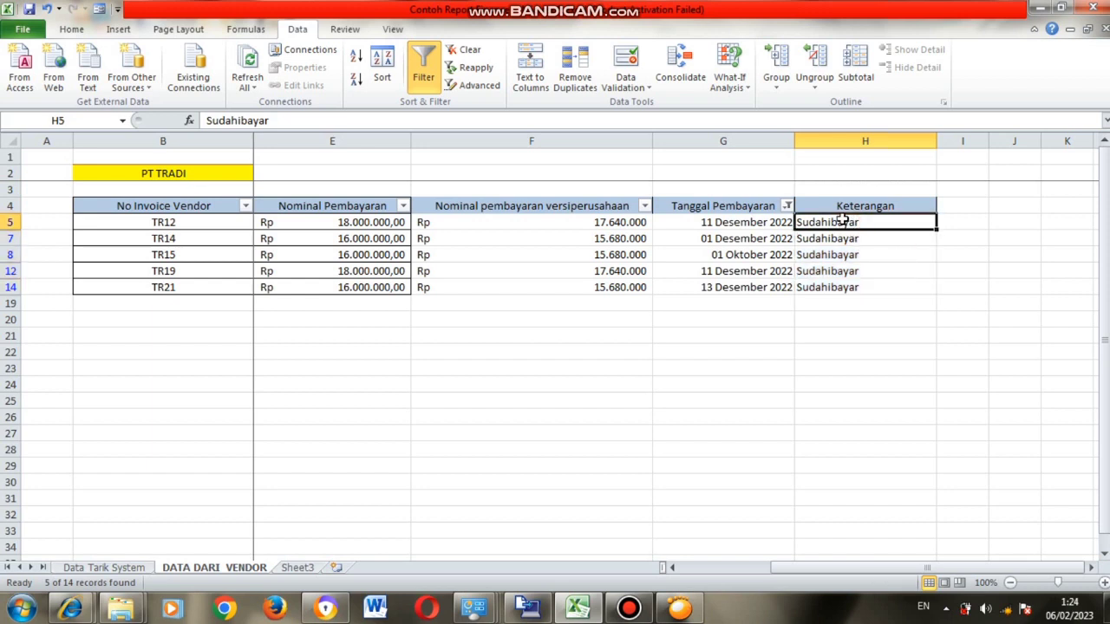
{"action": "double_click", "coordinate": [841, 222]}
{"action": "left_click", "coordinate": [831, 222]}
{"action": "key", "text": "BackSpace"}
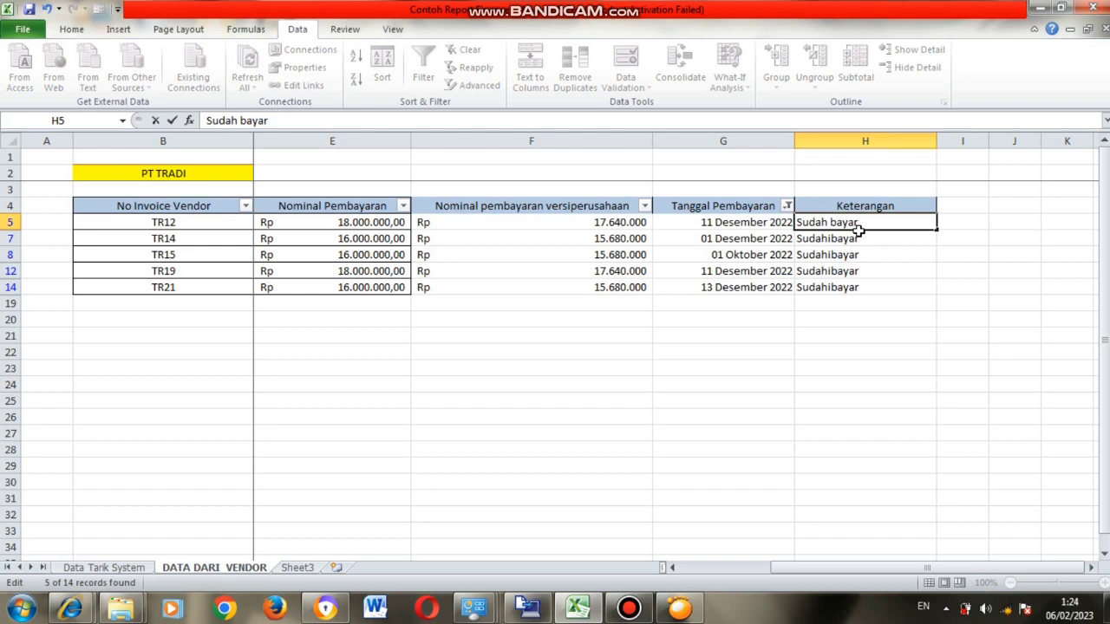
{"action": "key", "text": "Return"}
{"action": "key", "text": "Up"}
{"action": "key", "text": "ctrl+c"}
{"action": "key", "text": "Down"}
{"action": "key", "text": "shift+Down"}
{"action": "key", "text": "shift+Down"}
{"action": "key", "text": "shift+Down"}
{"action": "key", "text": "Return"}
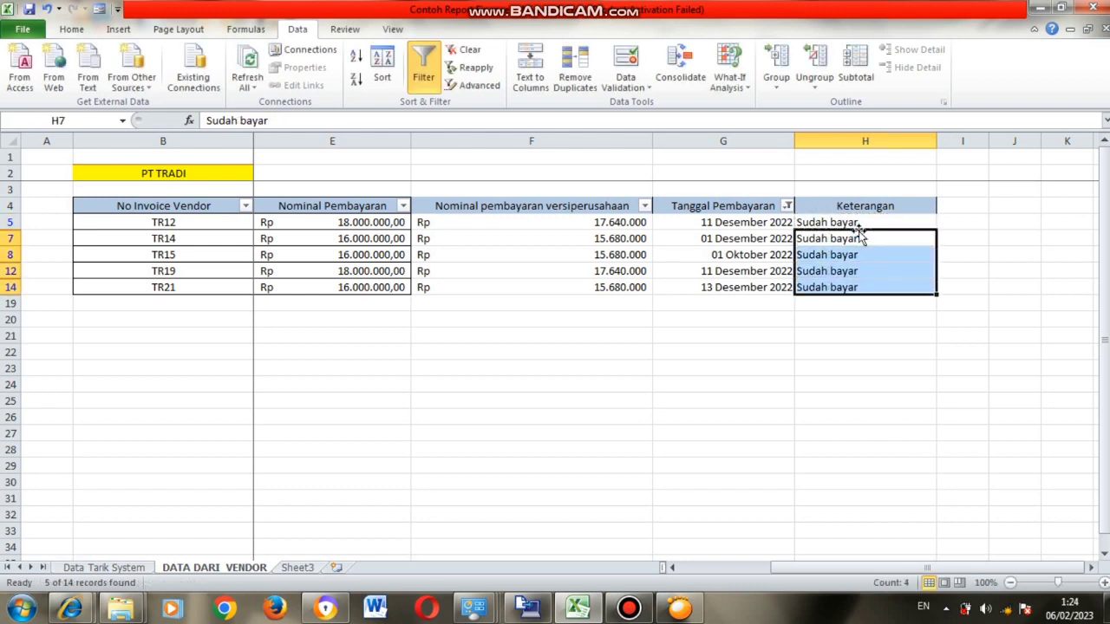
- Clear the payment date filter to show all vendor invoices
{"action": "left_click", "coordinate": [820, 253]}
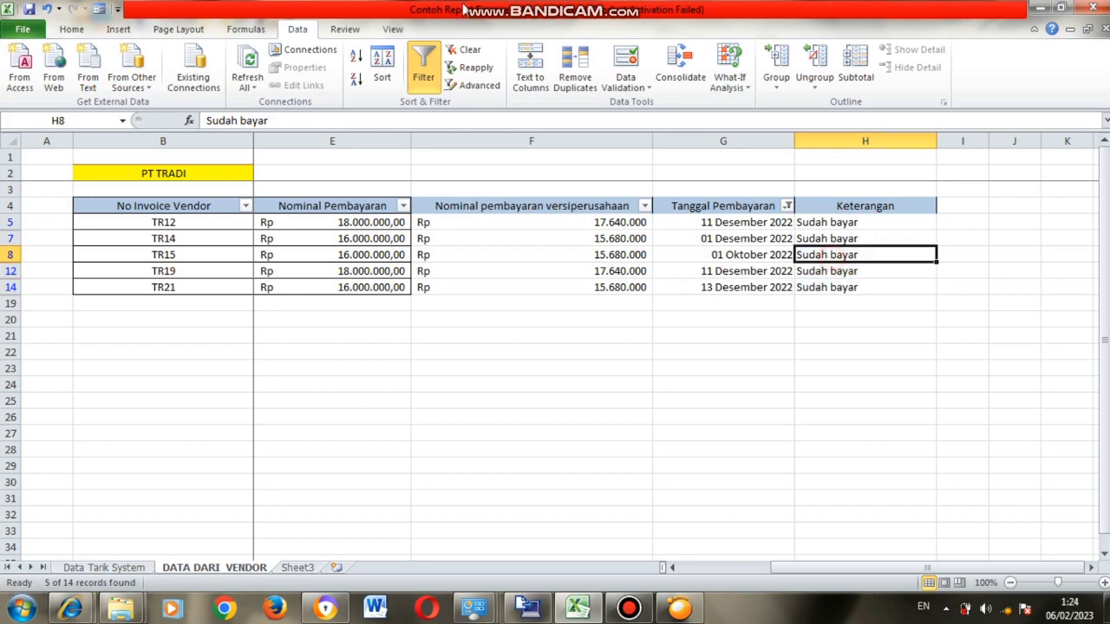
{"action": "left_click", "coordinate": [466, 50]}
{"action": "left_click", "coordinate": [608, 336]}
{"action": "scroll", "coordinate": [601, 332], "scroll_direction": "down", "scroll_amount": 1}
{"action": "scroll", "coordinate": [601, 332], "scroll_direction": "up", "scroll_amount": 1}
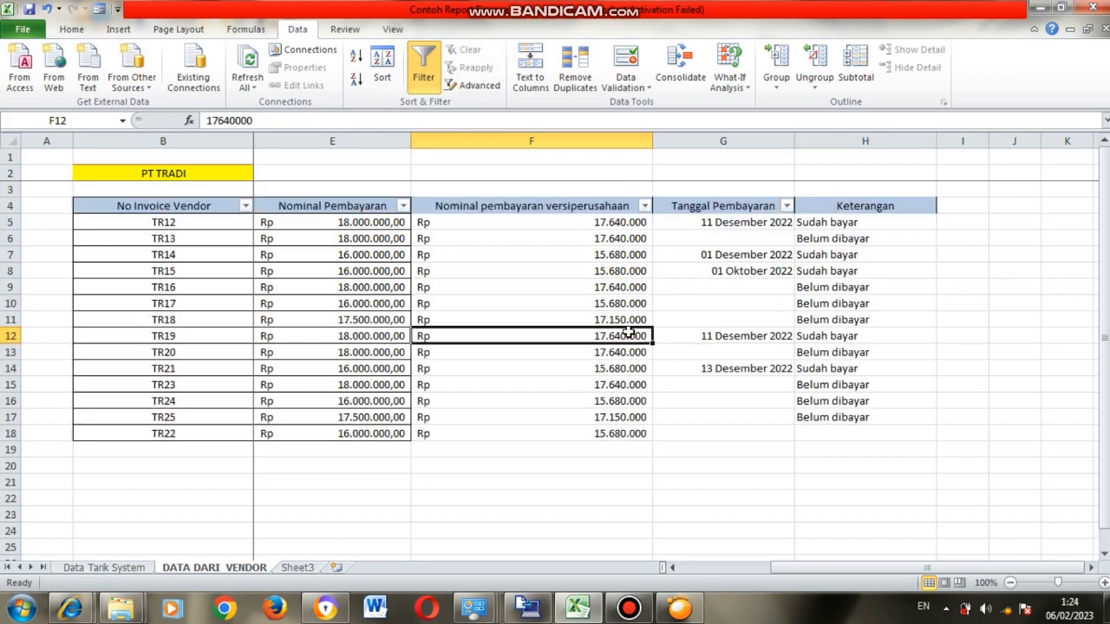
- Enter =SUBTOTAL(9;F5:F19) in F3, above the Nominal pembayaran versiperusahaan column
{"action": "left_click", "coordinate": [350, 209]}
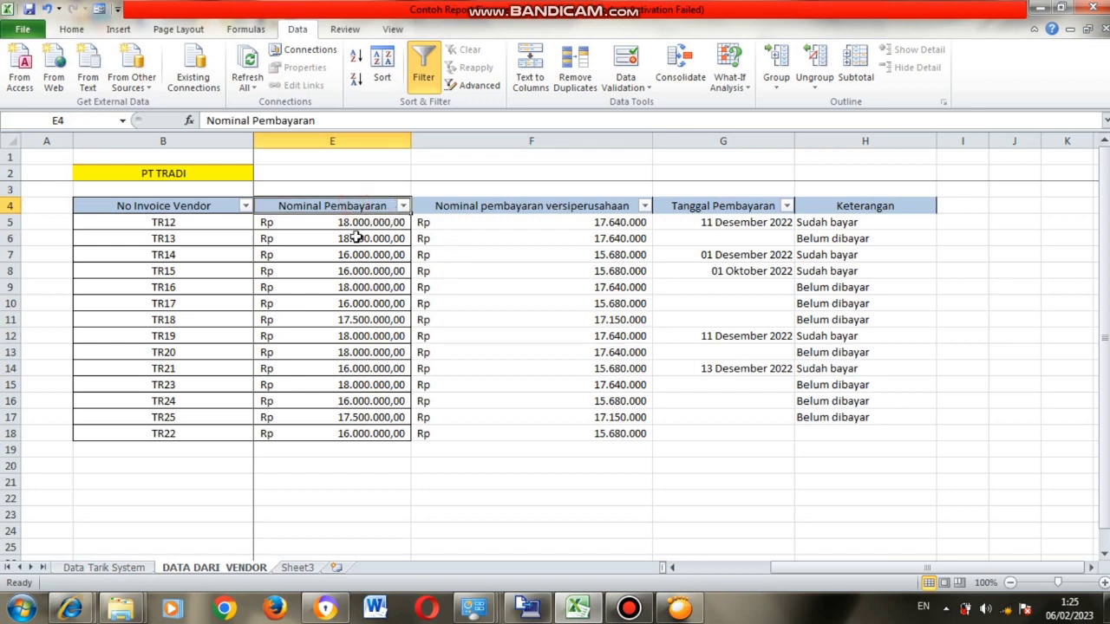
{"action": "left_click", "coordinate": [586, 207]}
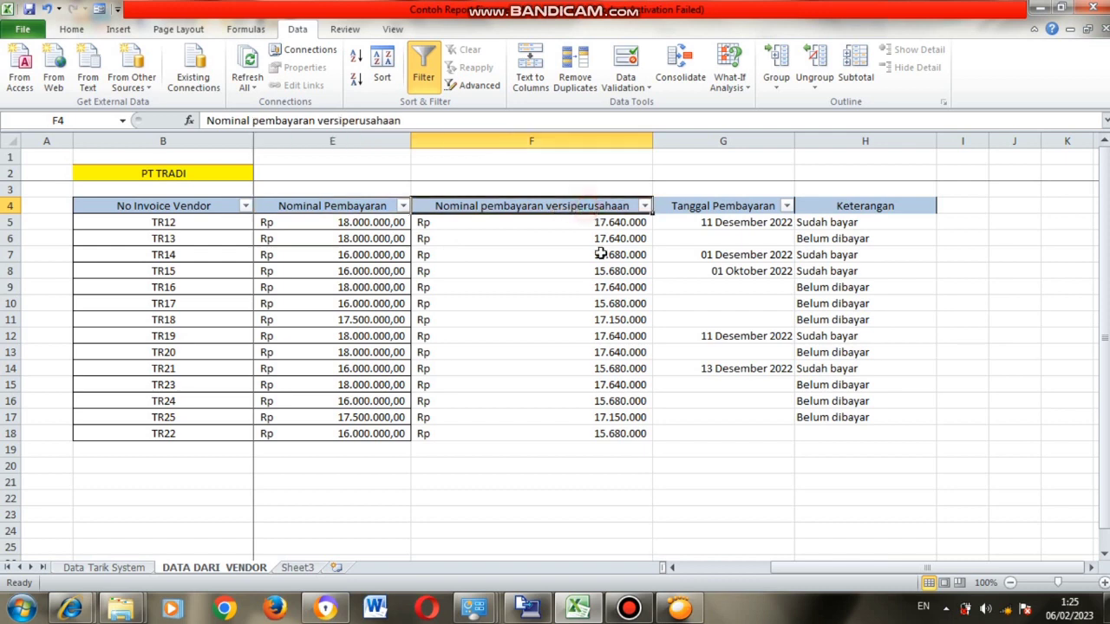
{"action": "left_click", "coordinate": [534, 189]}
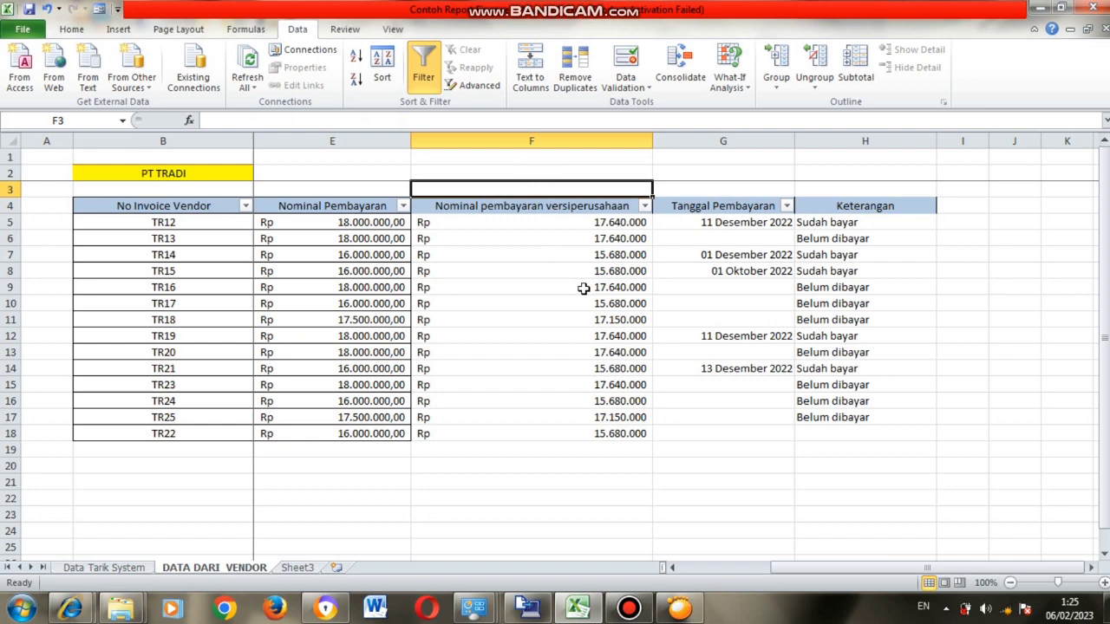
{"action": "type", "text": "="}
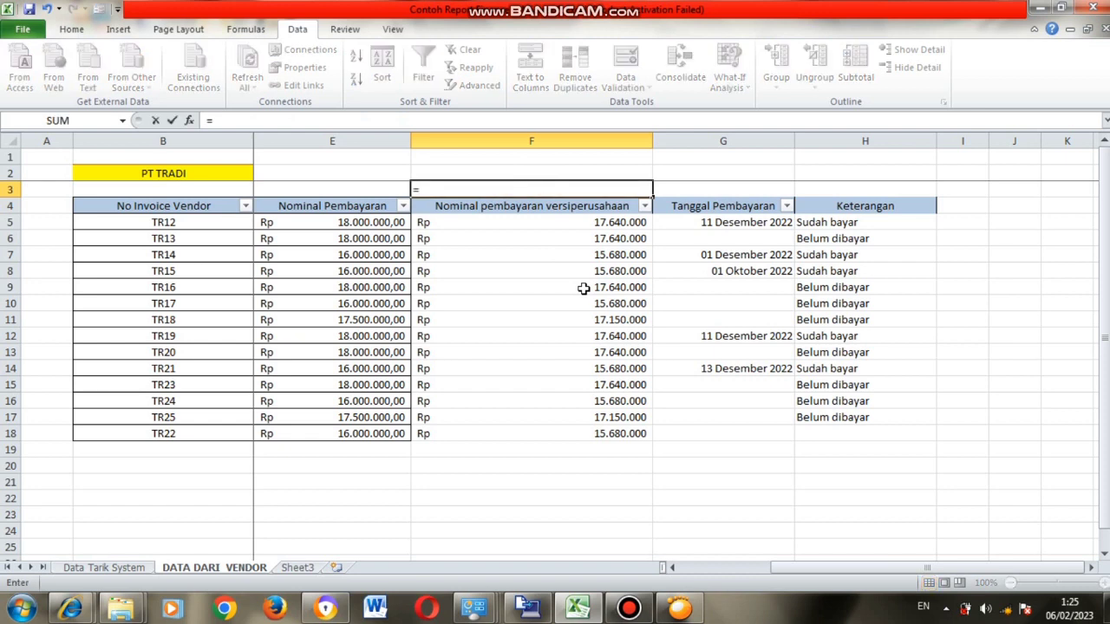
{"action": "type", "text": "subtot"}
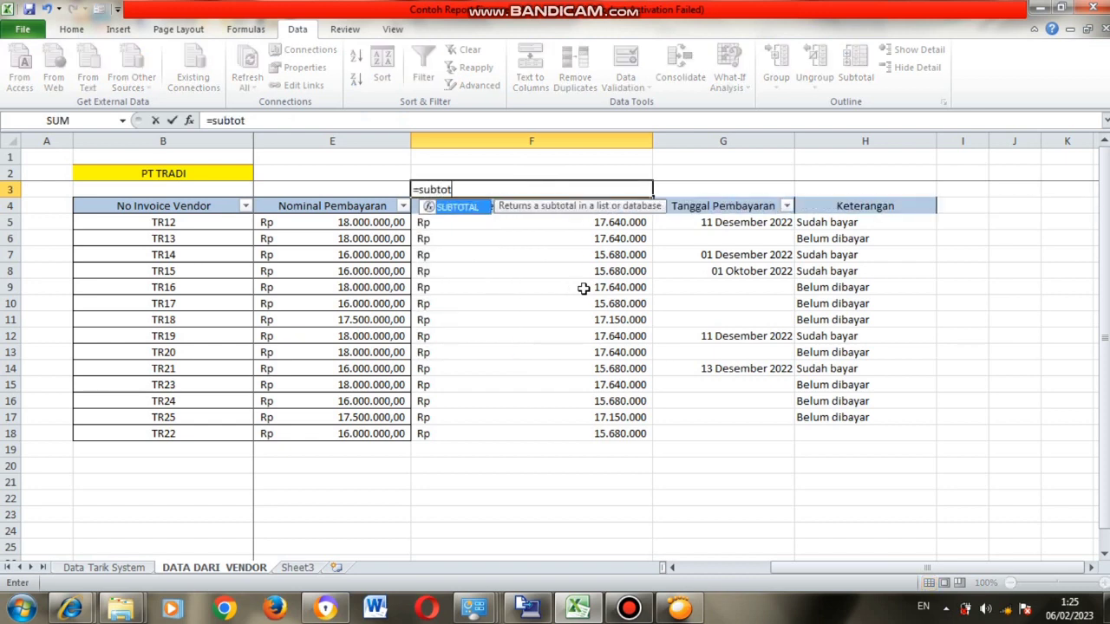
{"action": "type", "text": "al(9"}
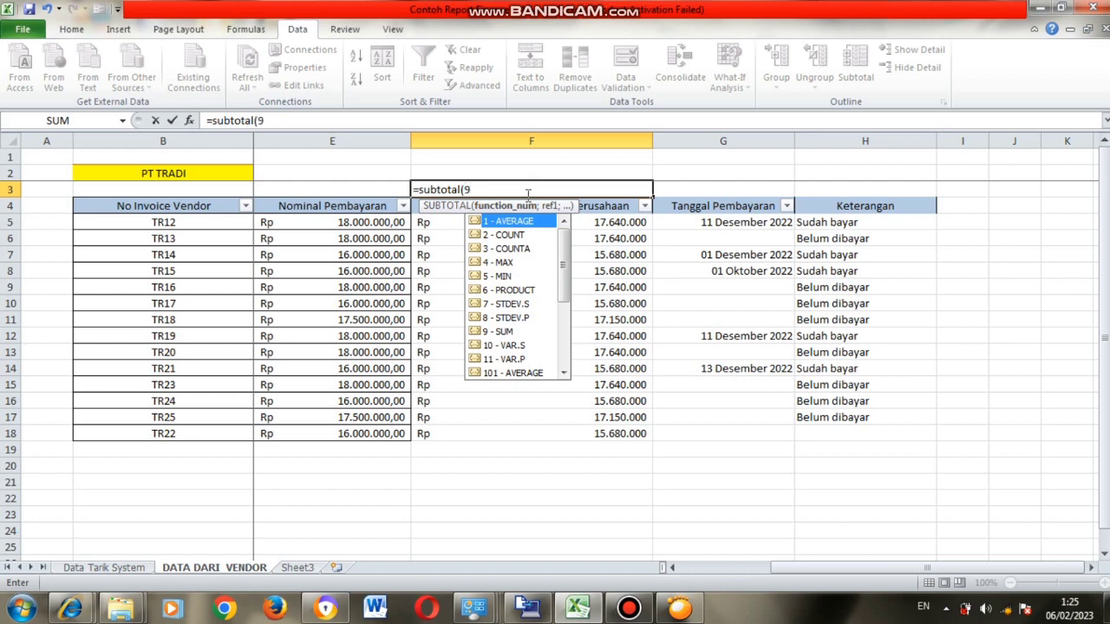
{"action": "type", "text": ";"}
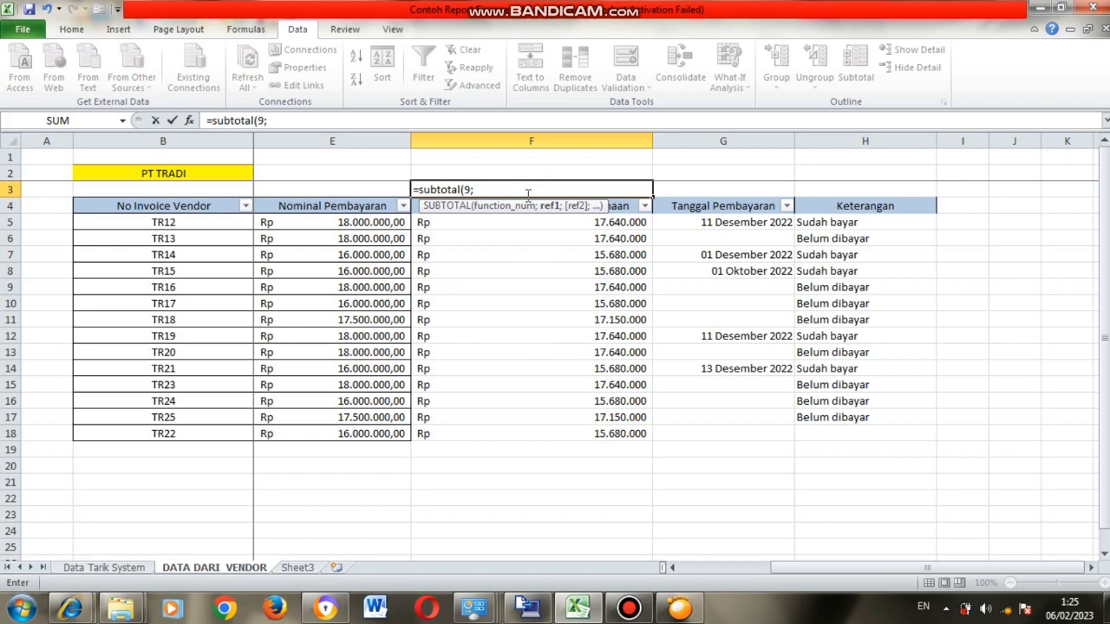
{"action": "left_click_drag", "start_coordinate": [458, 221], "coordinate": [456, 449]}
{"action": "left_click", "coordinate": [319, 120]}
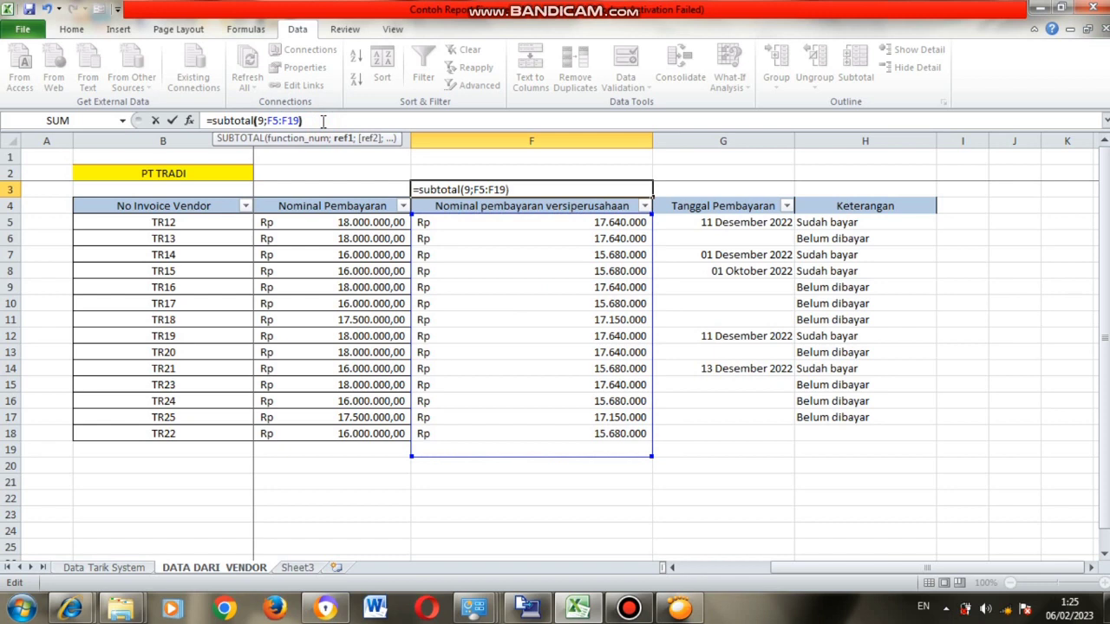
{"action": "key", "text": "Return"}
- Copy the SUBTOTAL formula from F3 to E3 and check the range it refers to
{"action": "left_click", "coordinate": [609, 190]}
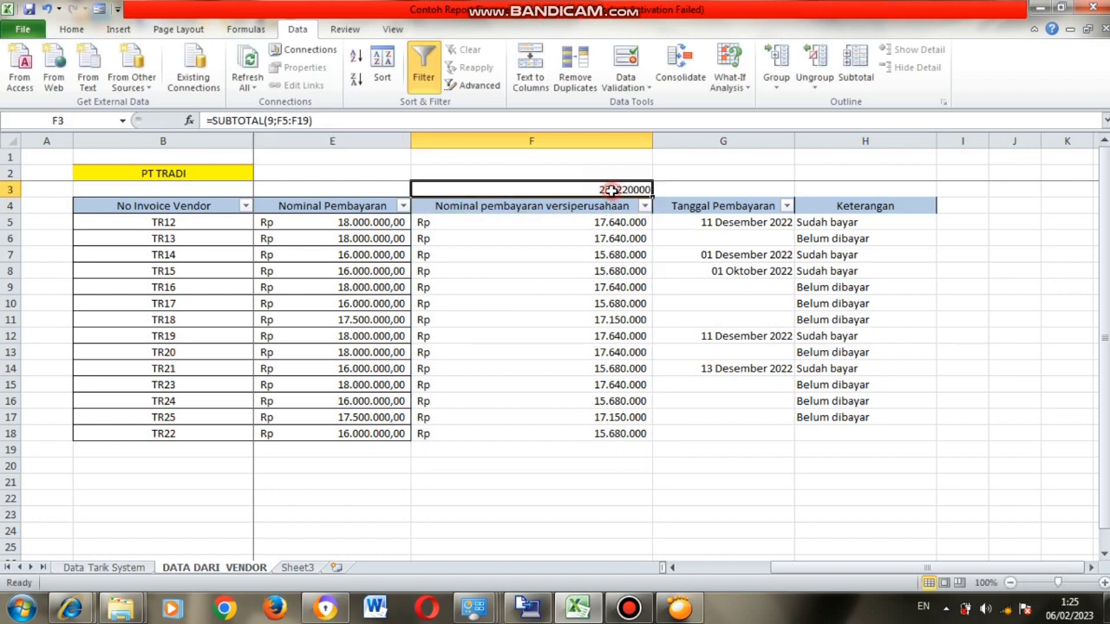
{"action": "key", "text": "ctrl+c"}
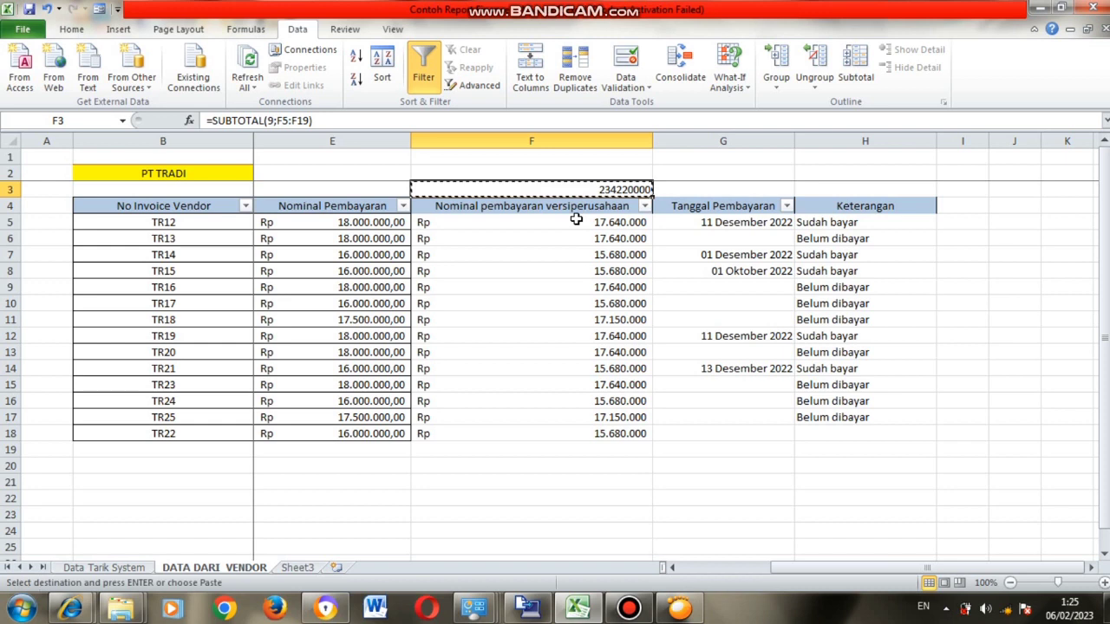
{"action": "left_click", "coordinate": [365, 189]}
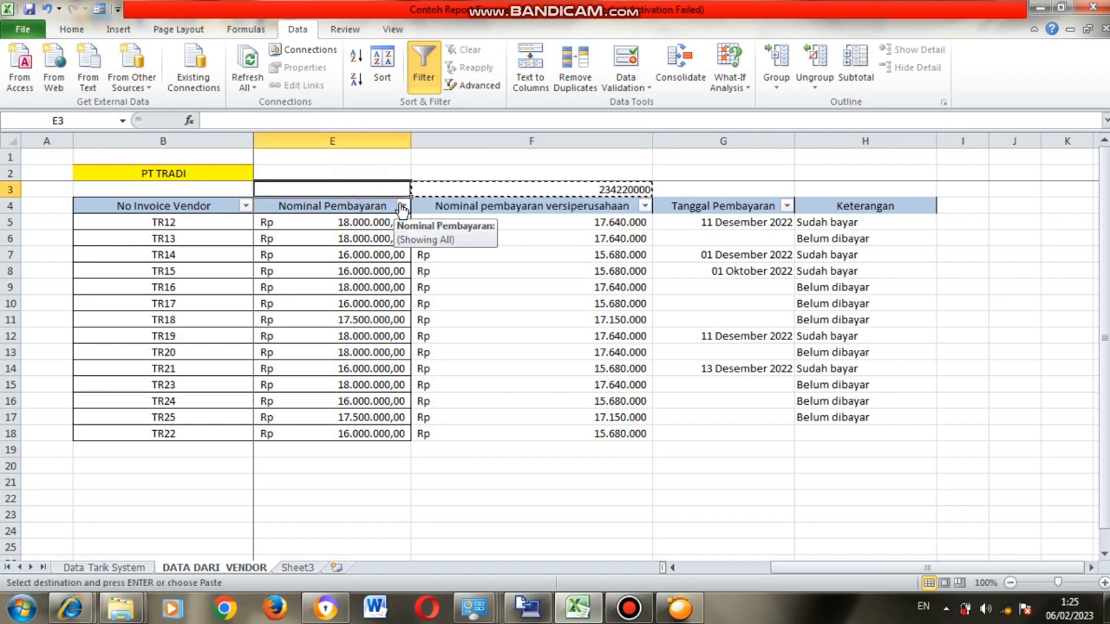
{"action": "key", "text": "Return"}
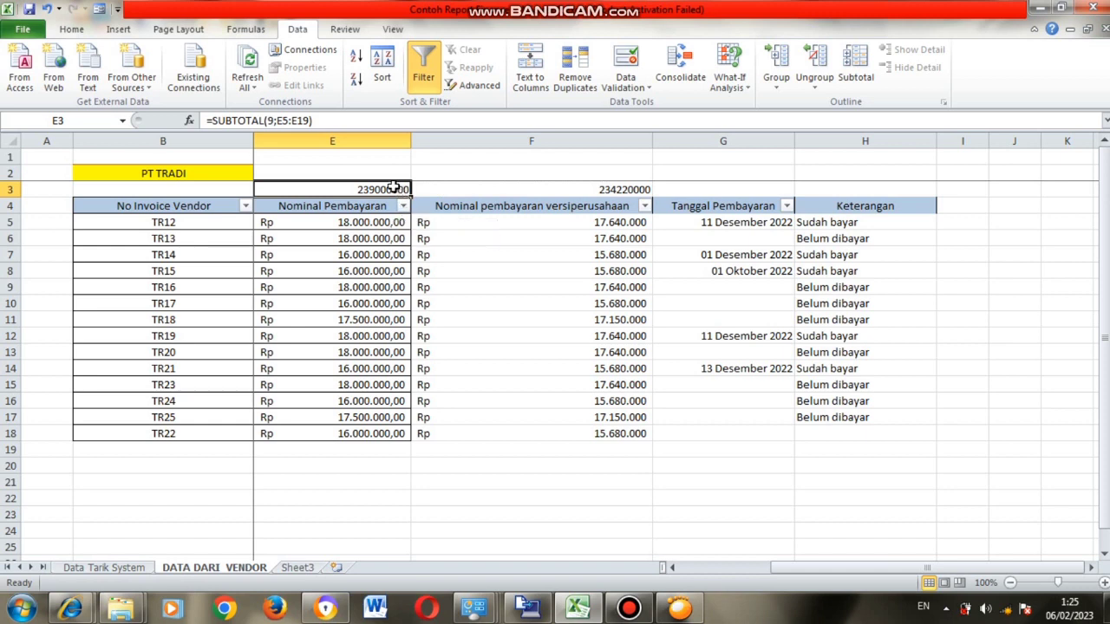
{"action": "double_click", "coordinate": [386, 188]}
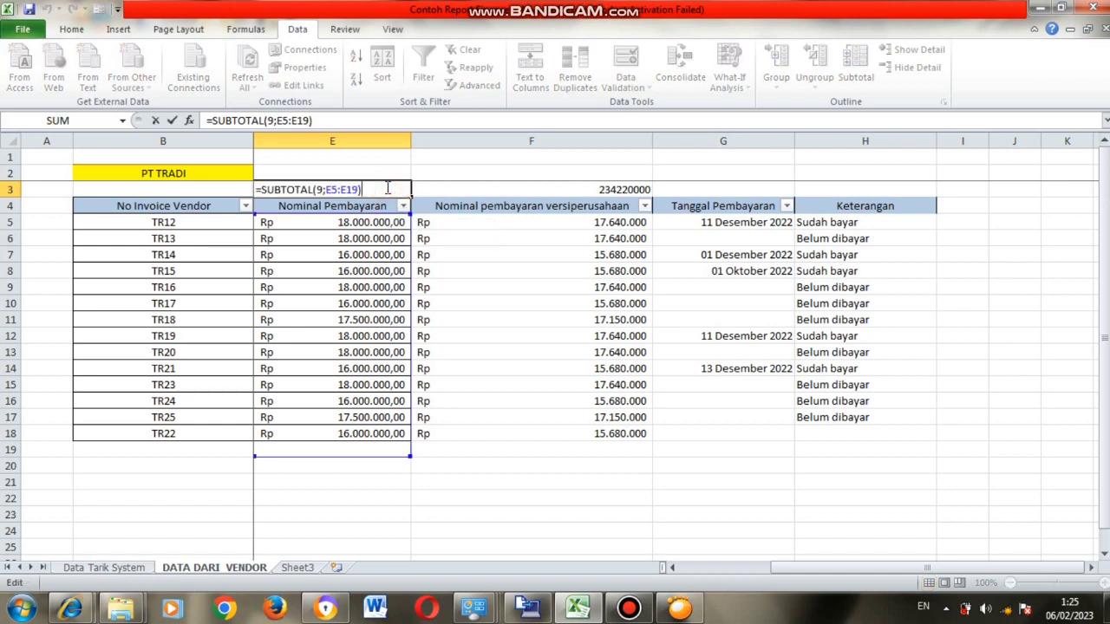
{"action": "key", "text": "Return"}
- Format the subtotals in E3:F3 as Rp Indonesian accounting currency
{"action": "left_click_drag", "start_coordinate": [386, 188], "coordinate": [541, 190]}
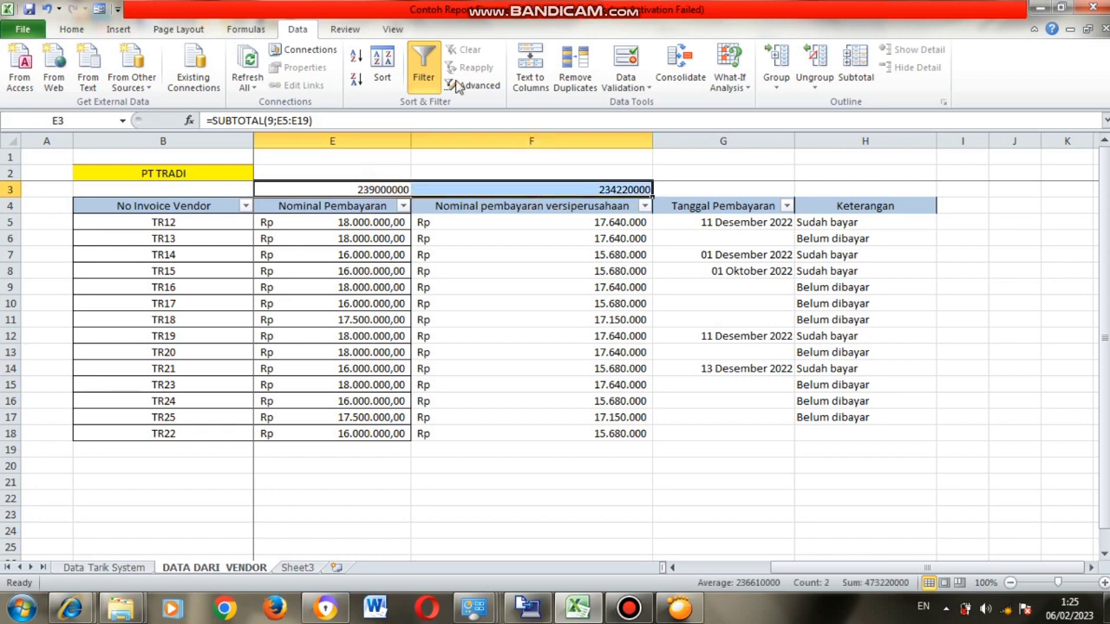
{"action": "left_click", "coordinate": [71, 29]}
{"action": "left_click", "coordinate": [531, 80]}
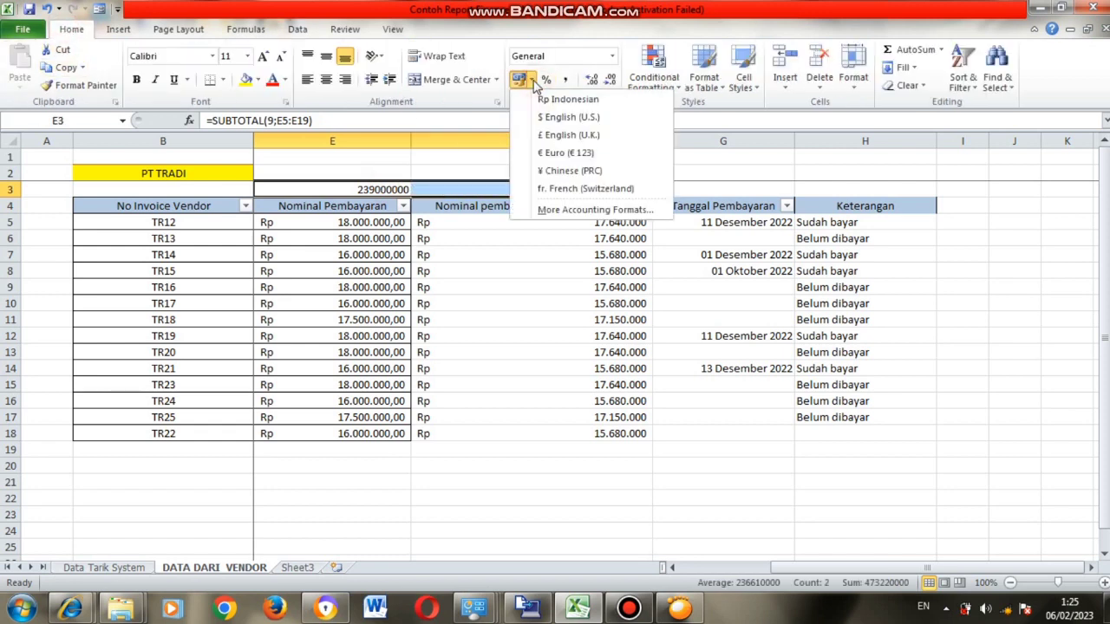
{"action": "left_click", "coordinate": [555, 87]}
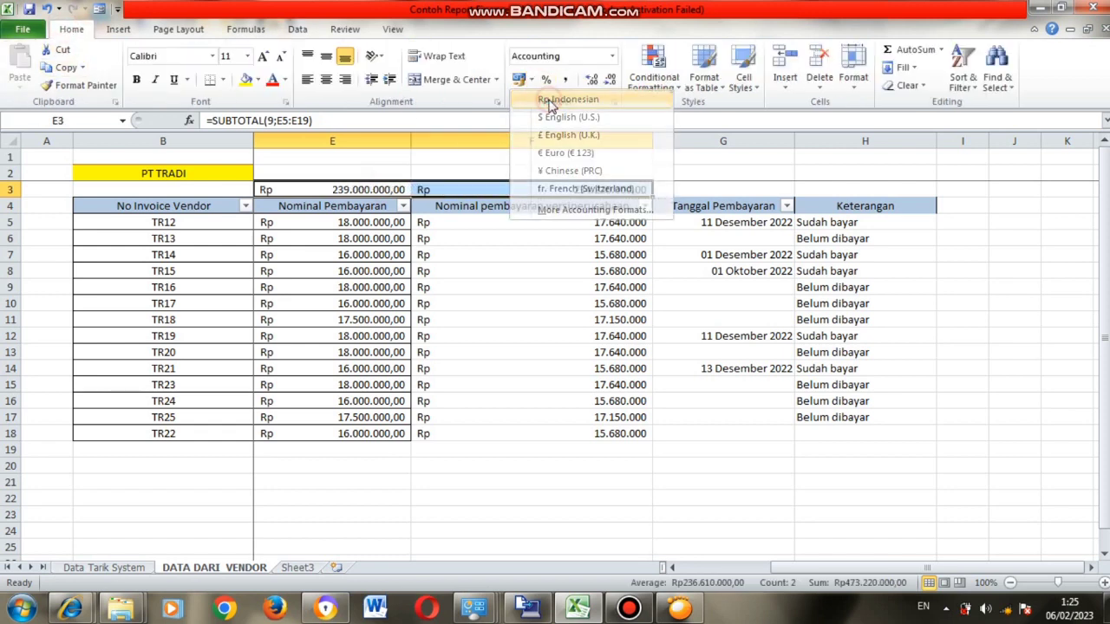
{"action": "left_click", "coordinate": [510, 335]}
- Compare the vendor's subtotal in E3 with the company's subtotal in F3
{"action": "left_click", "coordinate": [427, 187]}
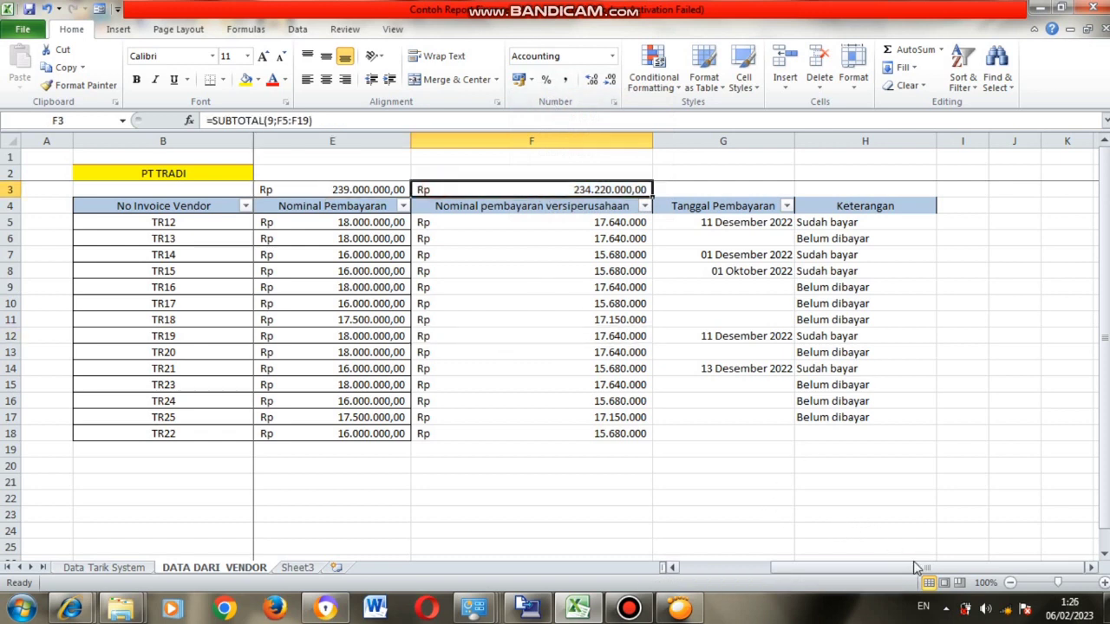
{"action": "mouse_move", "coordinate": [832, 570]}
{"action": "left_mouse_down"}
{"action": "mouse_move", "coordinate": [822, 571]}
{"action": "mouse_move", "coordinate": [831, 572]}
{"action": "left_mouse_up"}
{"action": "left_click", "coordinate": [351, 192]}
{"action": "left_click", "coordinate": [582, 192]}
{"action": "left_click", "coordinate": [345, 186]}
{"action": "left_click", "coordinate": [545, 190]}
{"action": "left_click", "coordinate": [486, 256]}
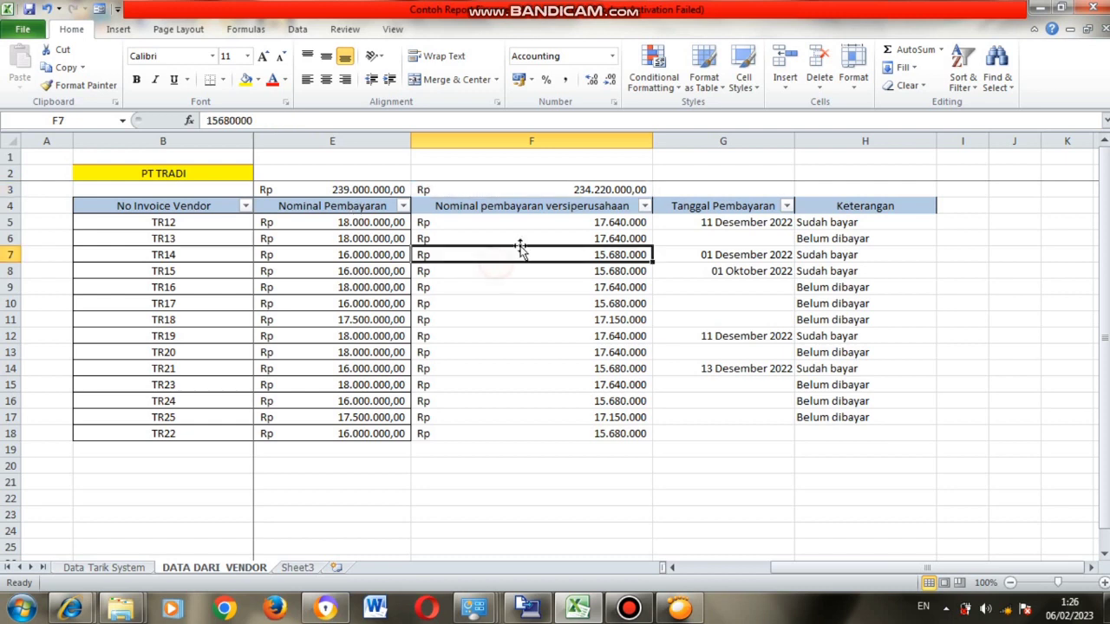
{"action": "left_click", "coordinate": [610, 192]}
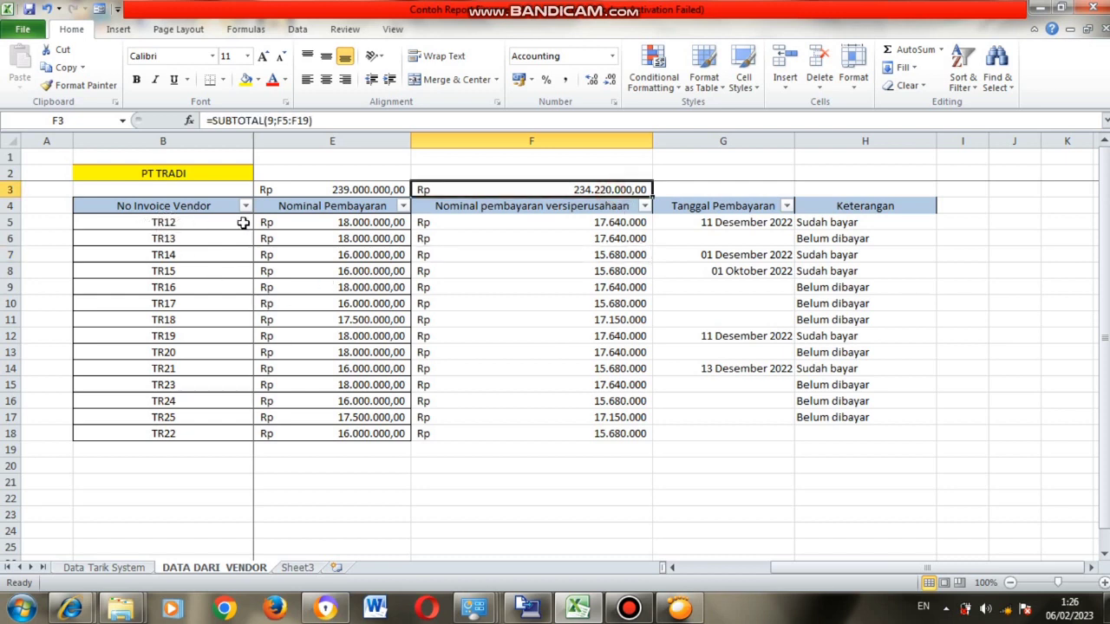
- Filter No Invoice Vendor on the Data Tarik System sheet to TR12 and examine its net payment amount
{"action": "left_click", "coordinate": [190, 223]}
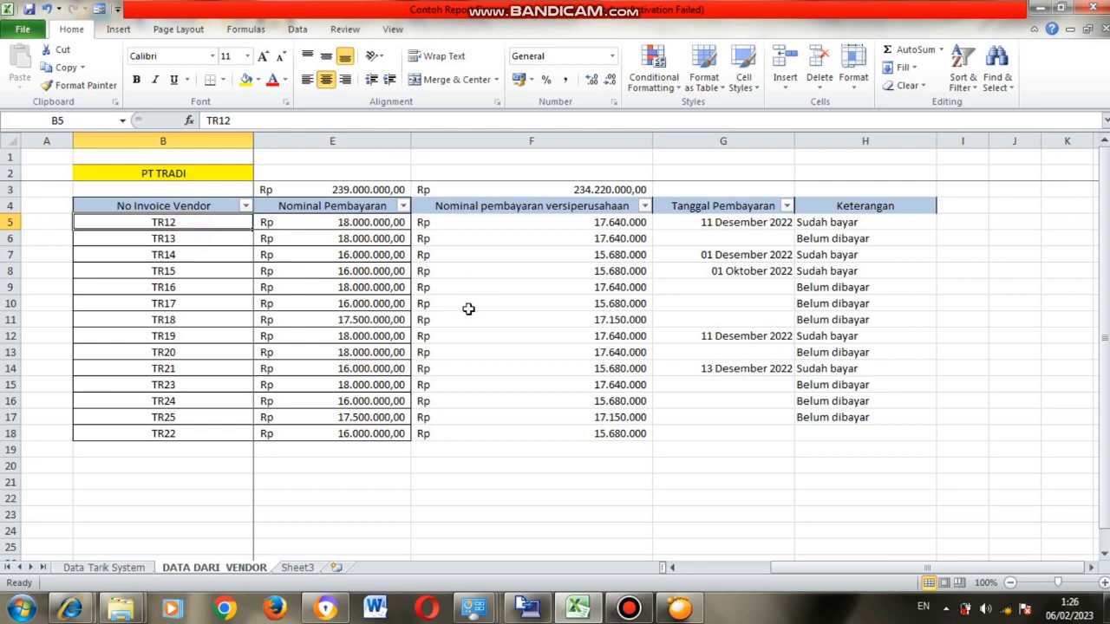
{"action": "key", "text": "ctrl+c"}
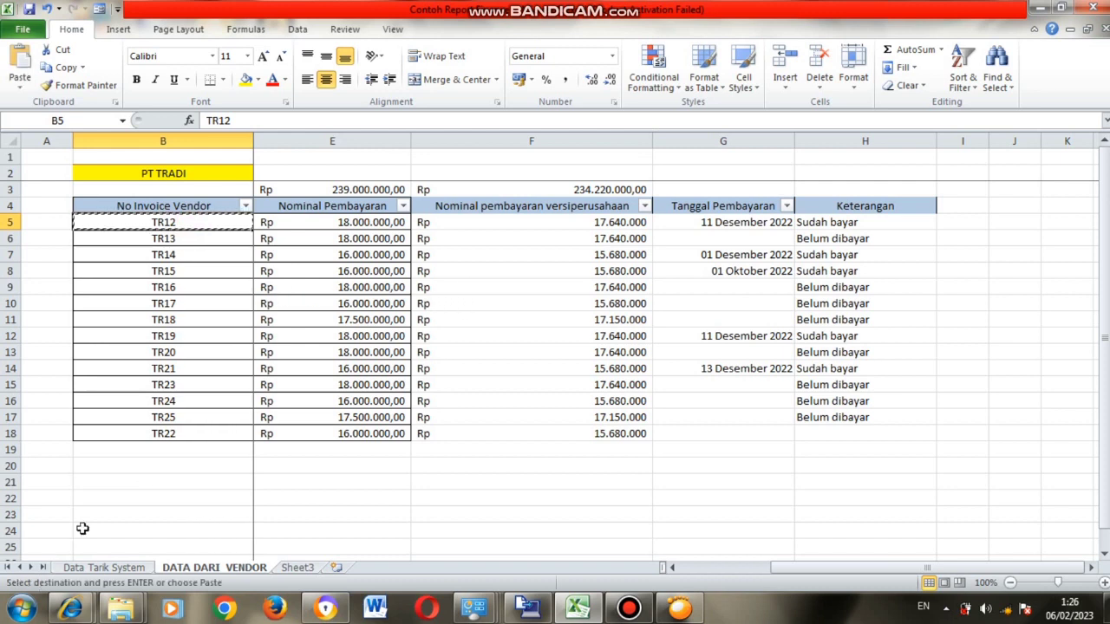
{"action": "left_click", "coordinate": [94, 568]}
{"action": "scroll", "coordinate": [239, 287], "scroll_direction": "up", "scroll_amount": 9}
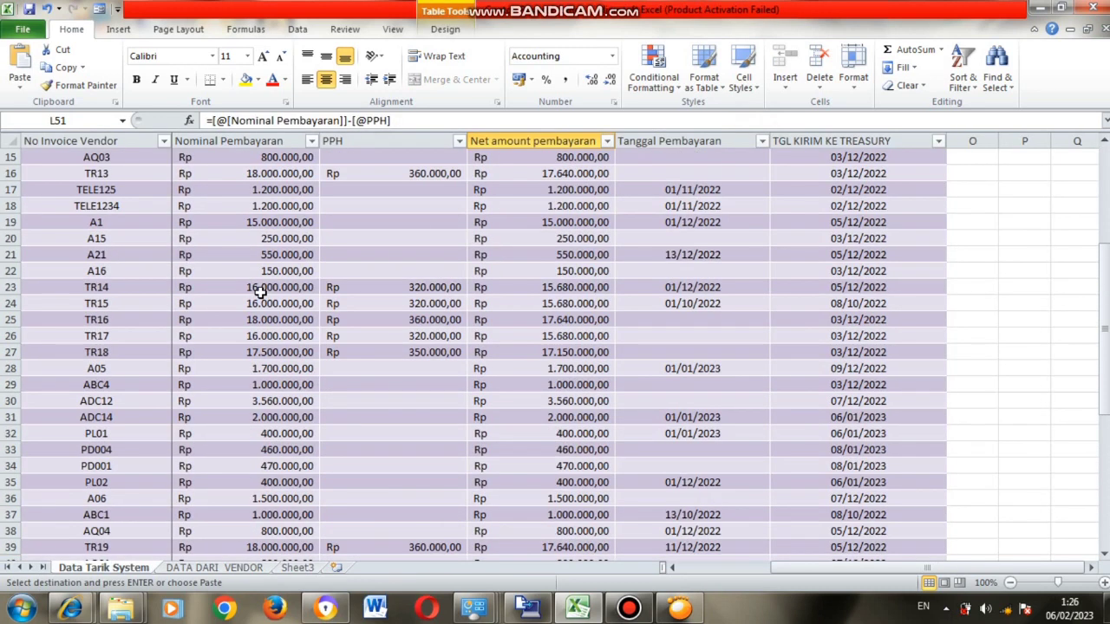
{"action": "left_click", "coordinate": [163, 177]}
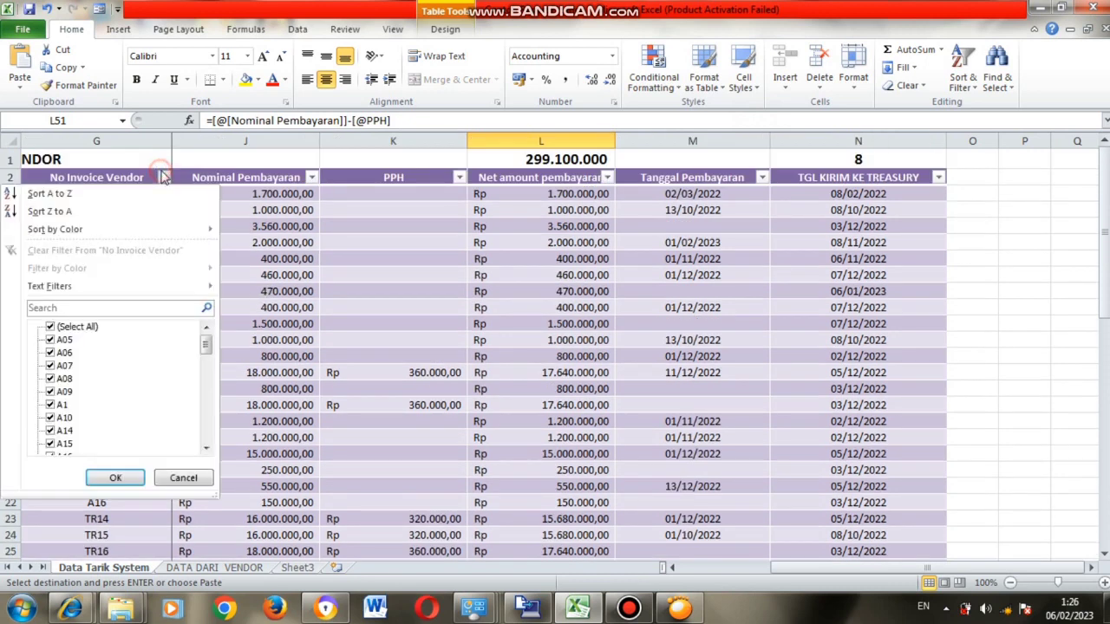
{"action": "left_click", "coordinate": [94, 307]}
{"action": "type", "text": "TR12"}
{"action": "left_click", "coordinate": [115, 477]}
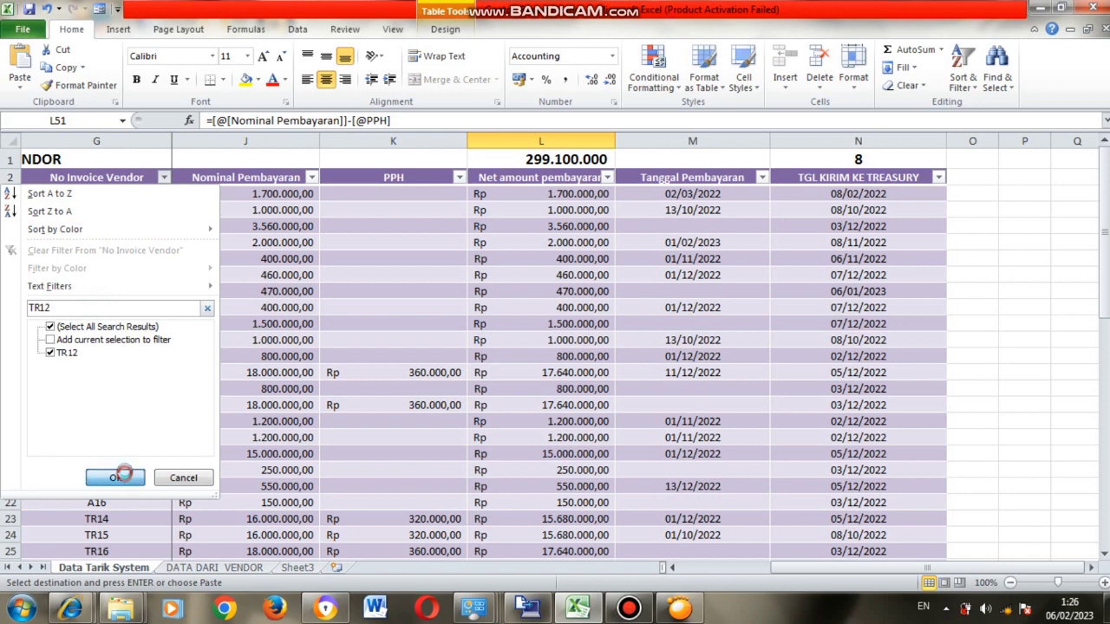
{"action": "left_click", "coordinate": [547, 260]}
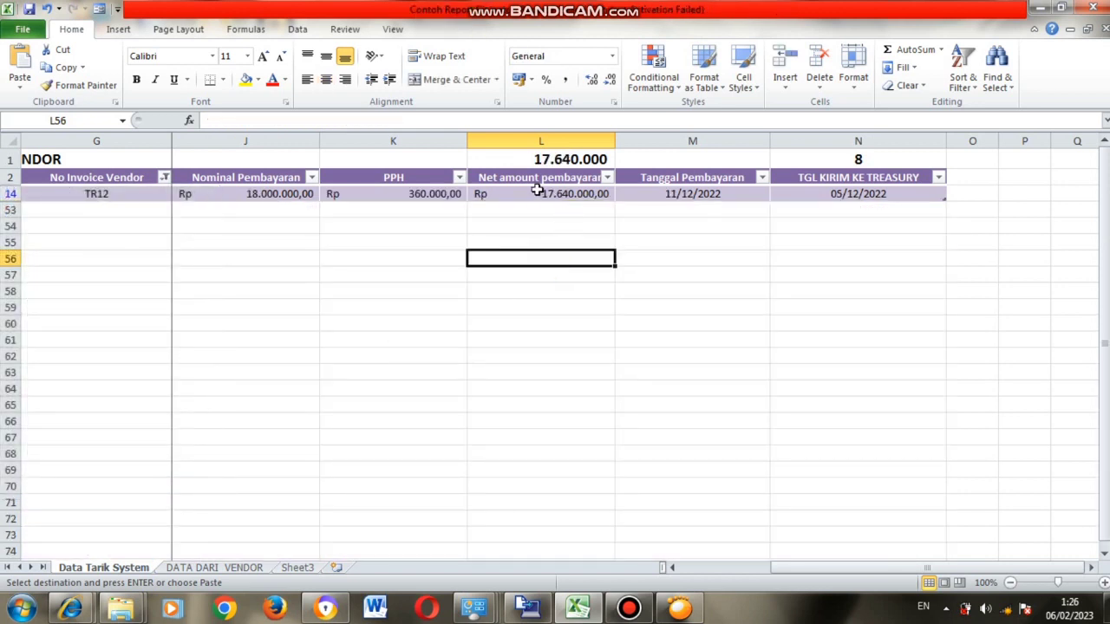
{"action": "left_click", "coordinate": [562, 194]}
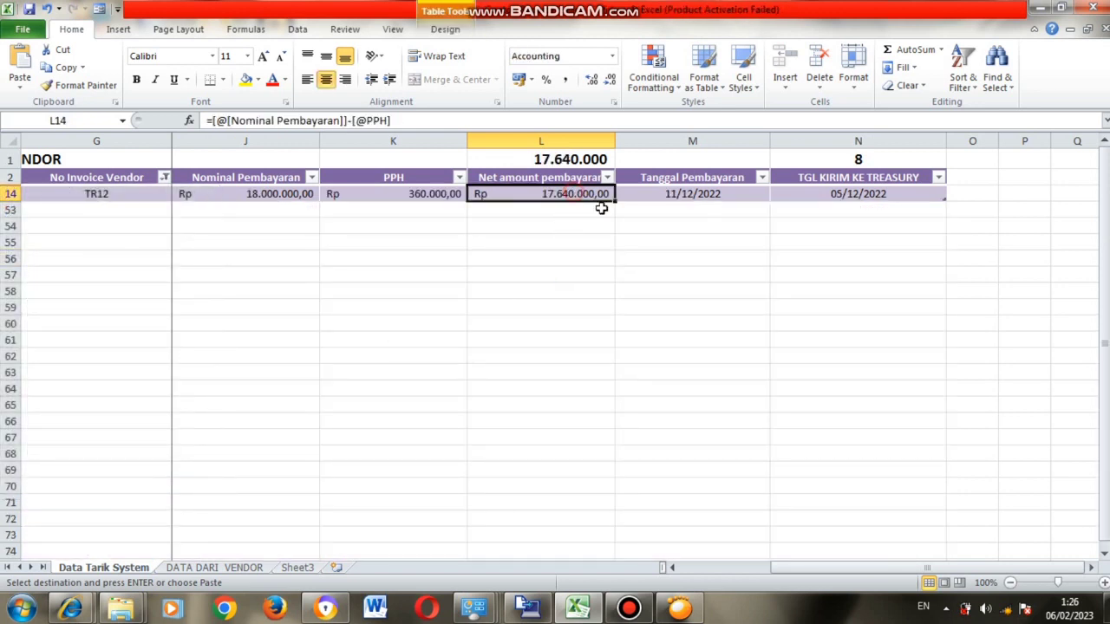
- Filter No Invoice Vendor on the DATA DARI VENDOR sheet to TR12 and check its company-version payment amount
{"action": "left_click", "coordinate": [205, 569]}
{"action": "left_click", "coordinate": [245, 206]}
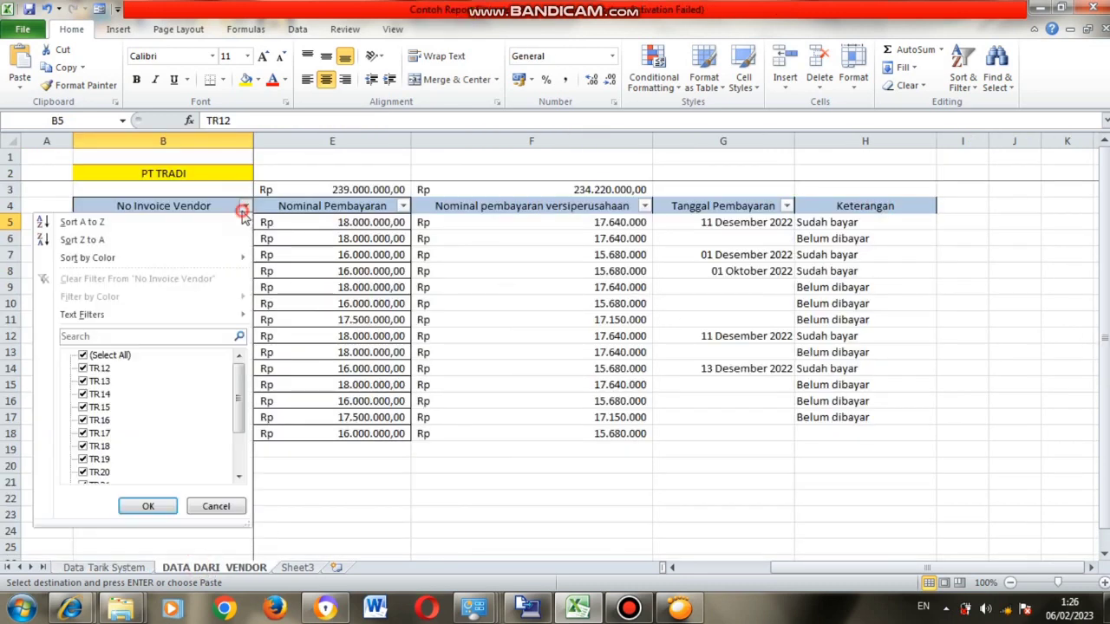
{"action": "left_click", "coordinate": [120, 337]}
{"action": "type", "text": "TR12"}
{"action": "left_click", "coordinate": [148, 506]}
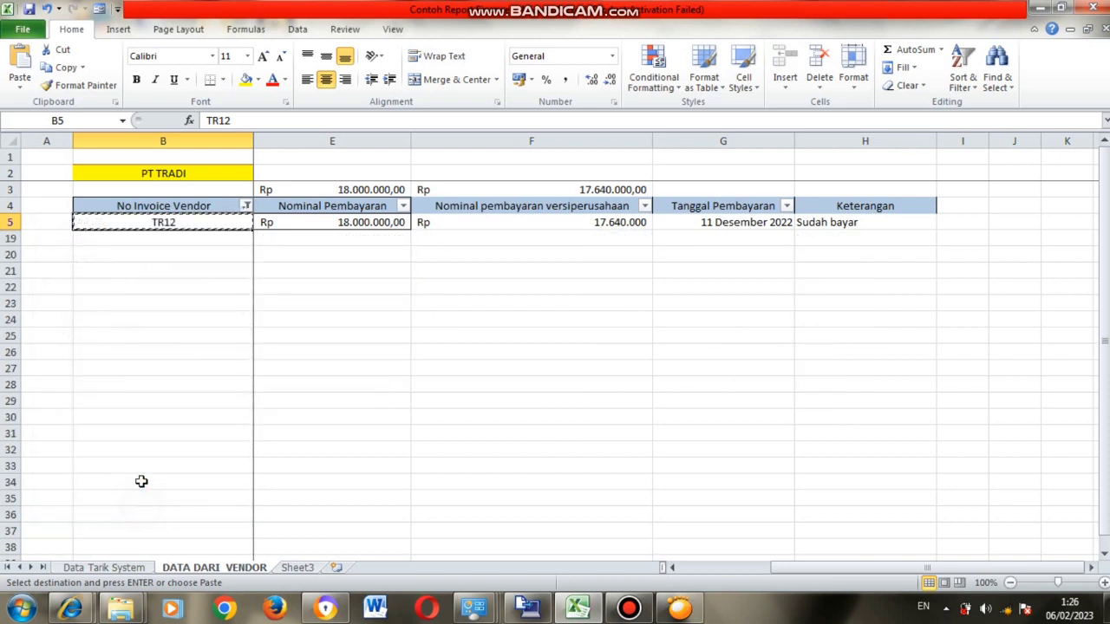
{"action": "left_click", "coordinate": [612, 223]}
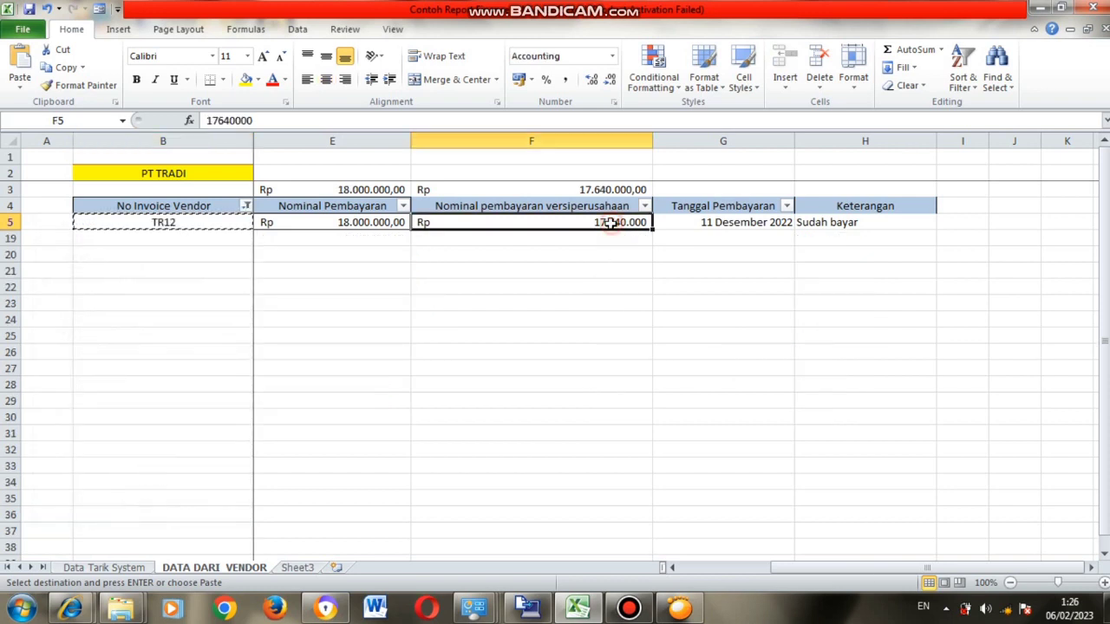
- Compare TR12's Tanggal Pembayaran on the Data Tarik System sheet with the one on the DATA DARI VENDOR sheet
{"action": "left_click", "coordinate": [106, 569]}
{"action": "left_click", "coordinate": [694, 195]}
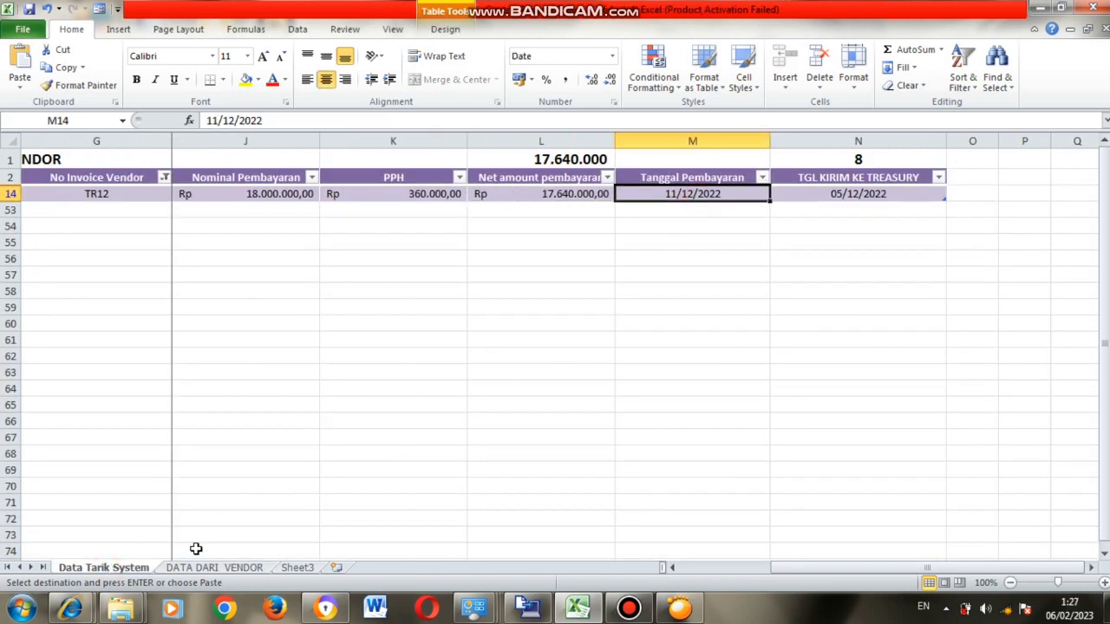
{"action": "left_click", "coordinate": [216, 569]}
{"action": "left_click", "coordinate": [721, 222]}
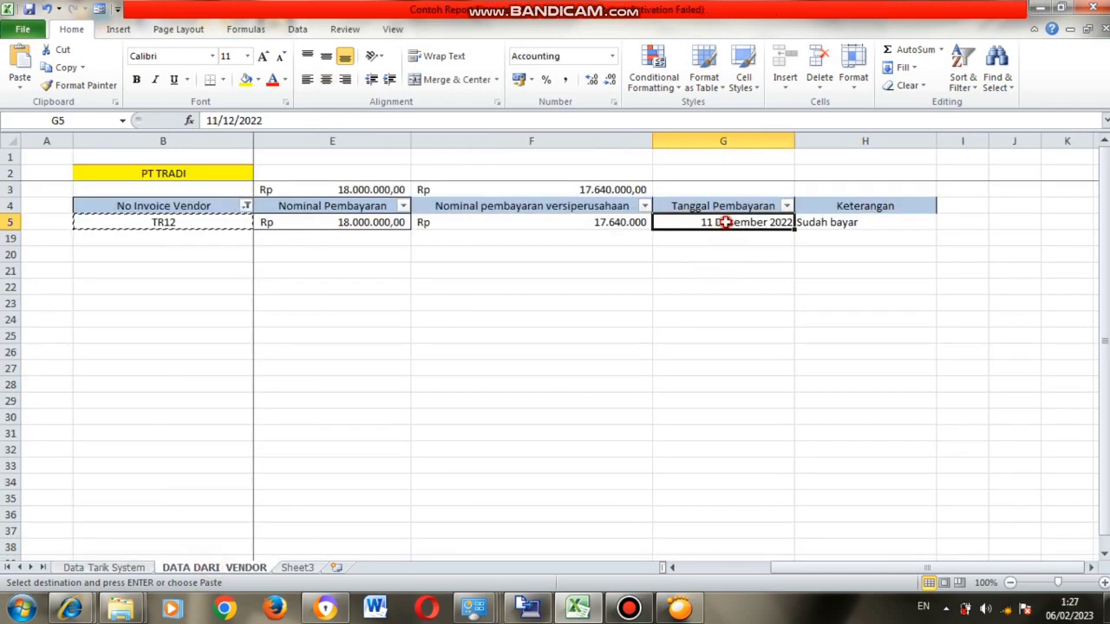
- Clear the TR12 filter on the DATA DARI VENDOR sheet and filter No Invoice Vendor to TR17 instead
{"action": "left_click", "coordinate": [297, 28]}
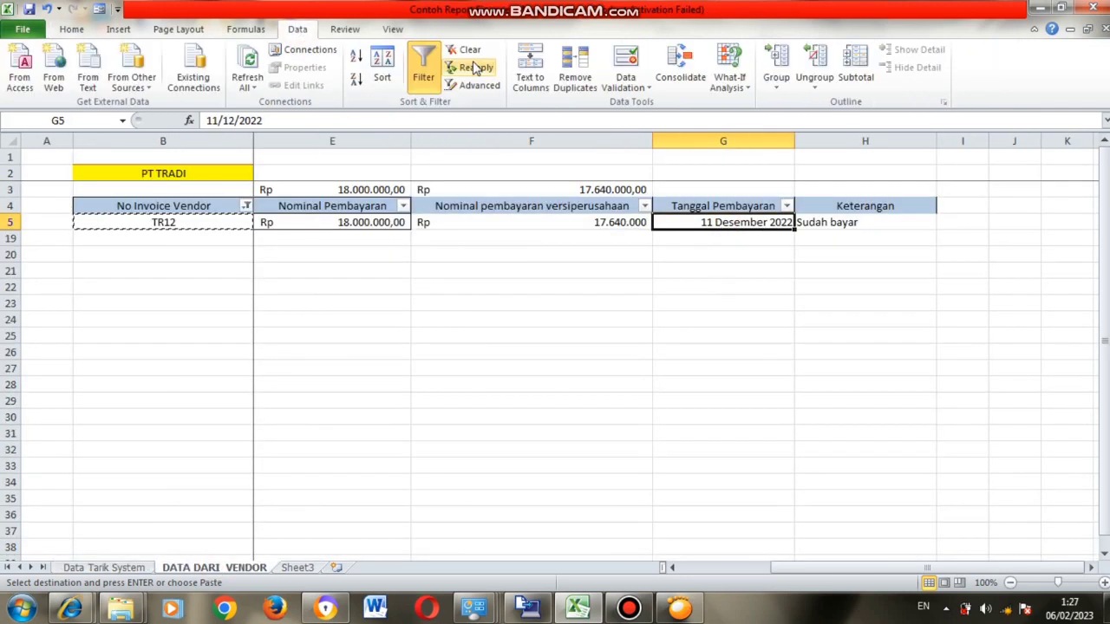
{"action": "left_click", "coordinate": [466, 49]}
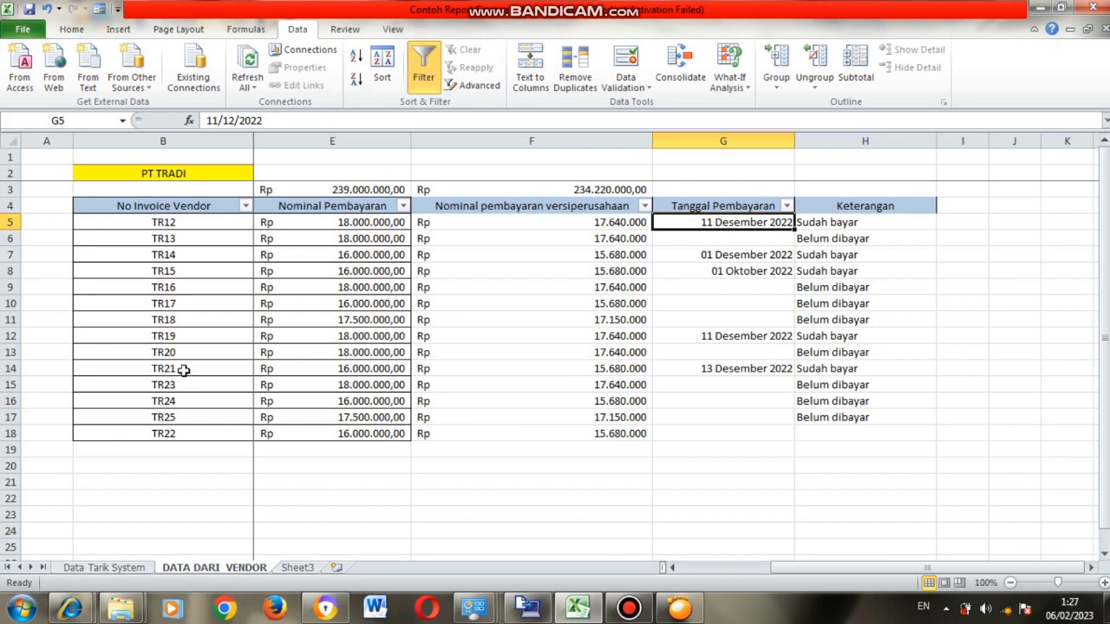
{"action": "left_click", "coordinate": [180, 305]}
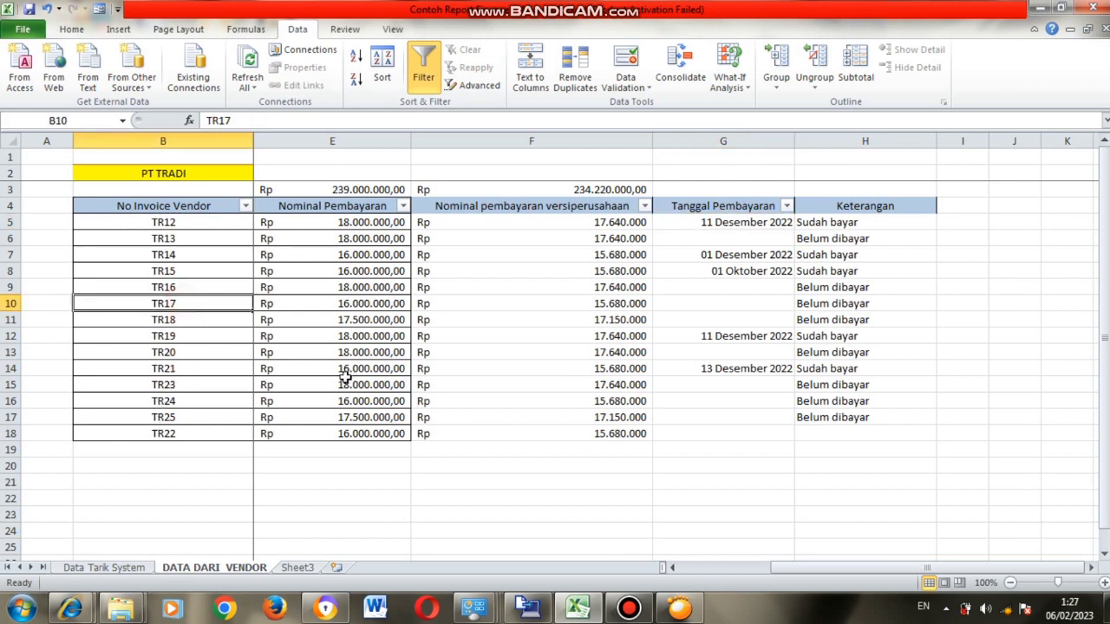
{"action": "left_click", "coordinate": [246, 206]}
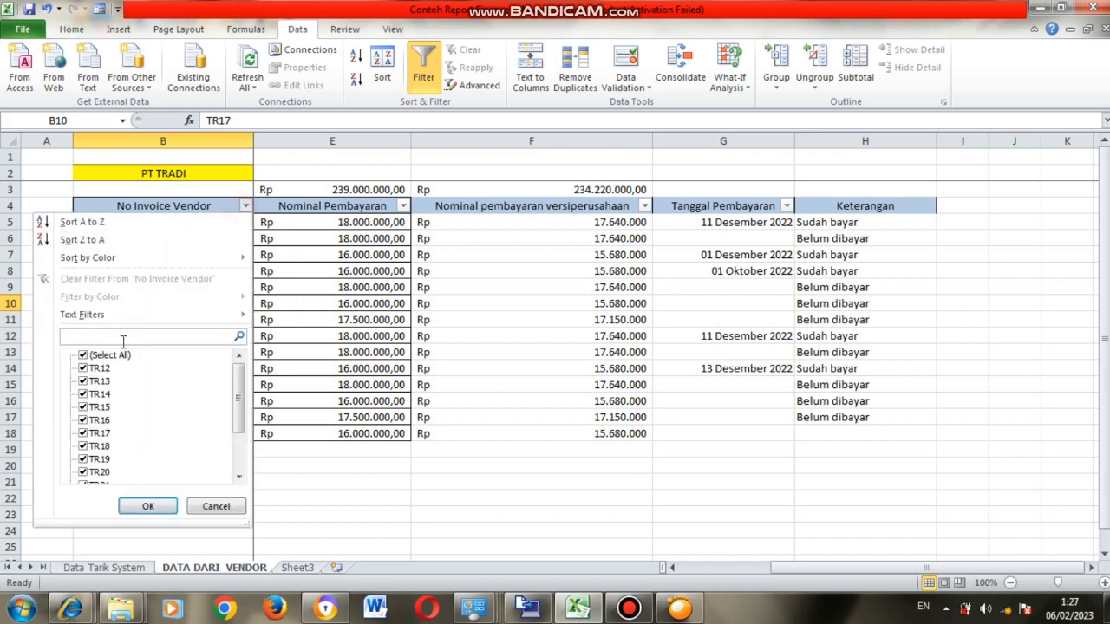
{"action": "left_click", "coordinate": [299, 346]}
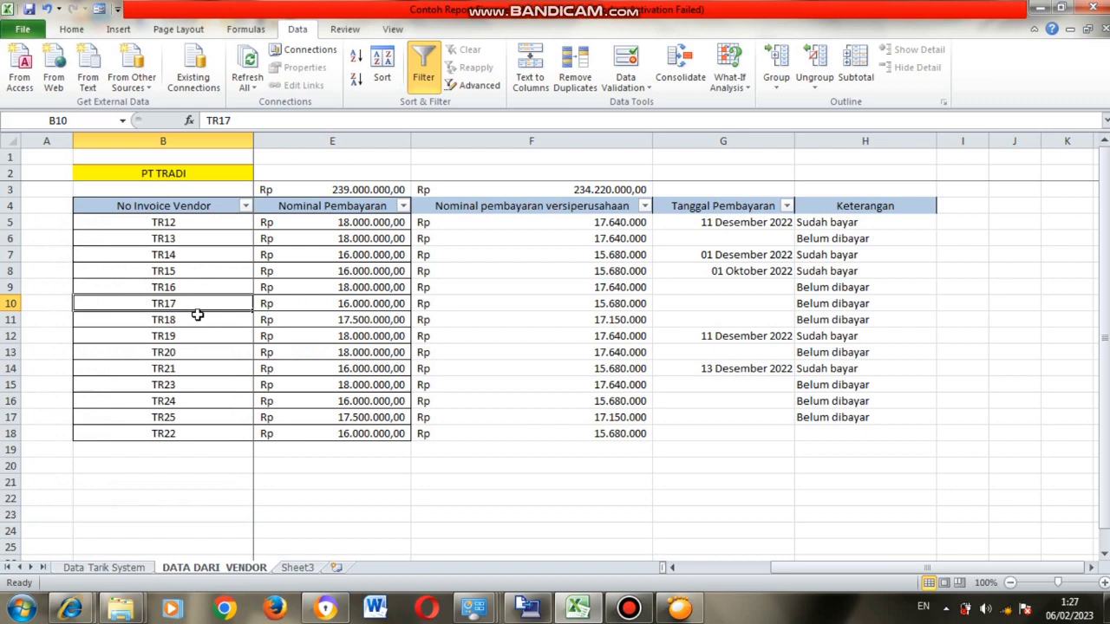
{"action": "key", "text": "ctrl+c"}
{"action": "left_click", "coordinate": [236, 205]}
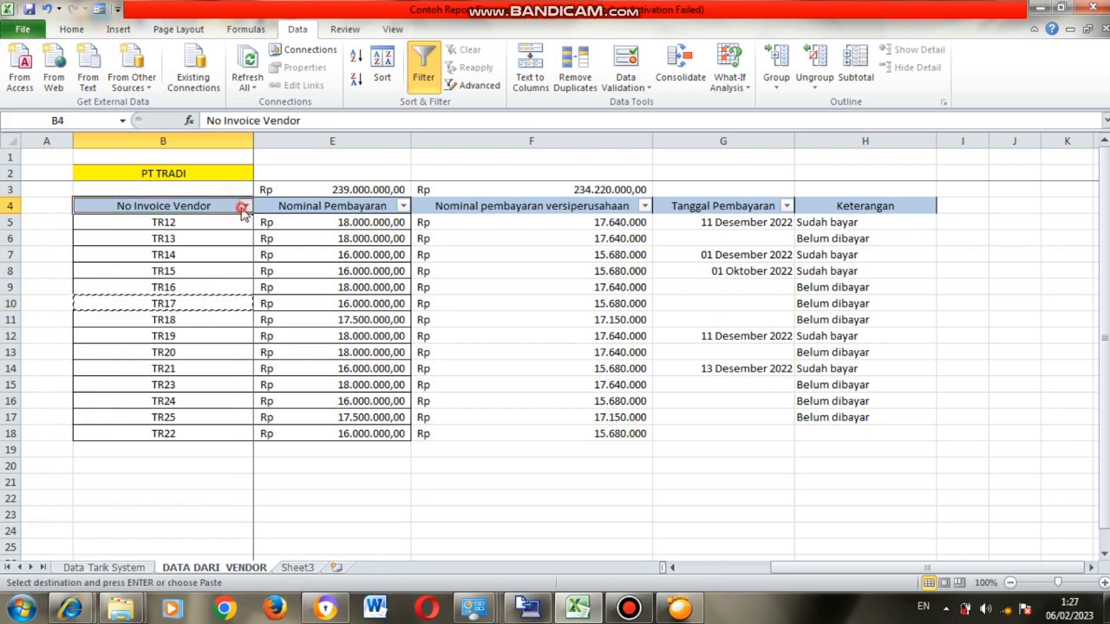
{"action": "left_click", "coordinate": [246, 206]}
{"action": "left_click", "coordinate": [123, 336]}
{"action": "key", "text": "ctrl+v"}
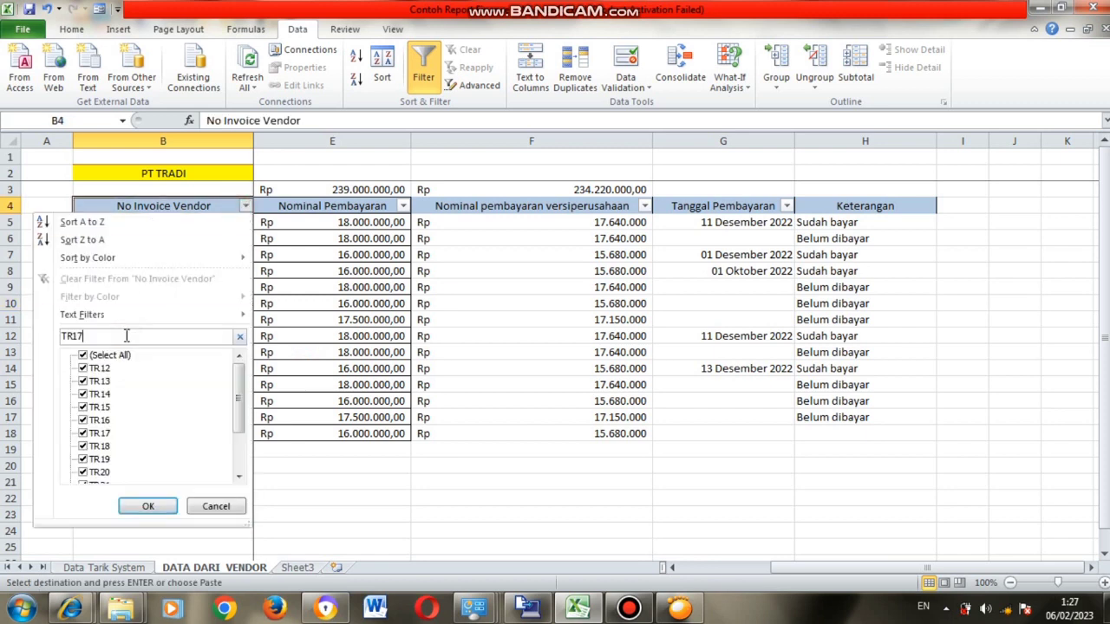
{"action": "left_click", "coordinate": [148, 506]}
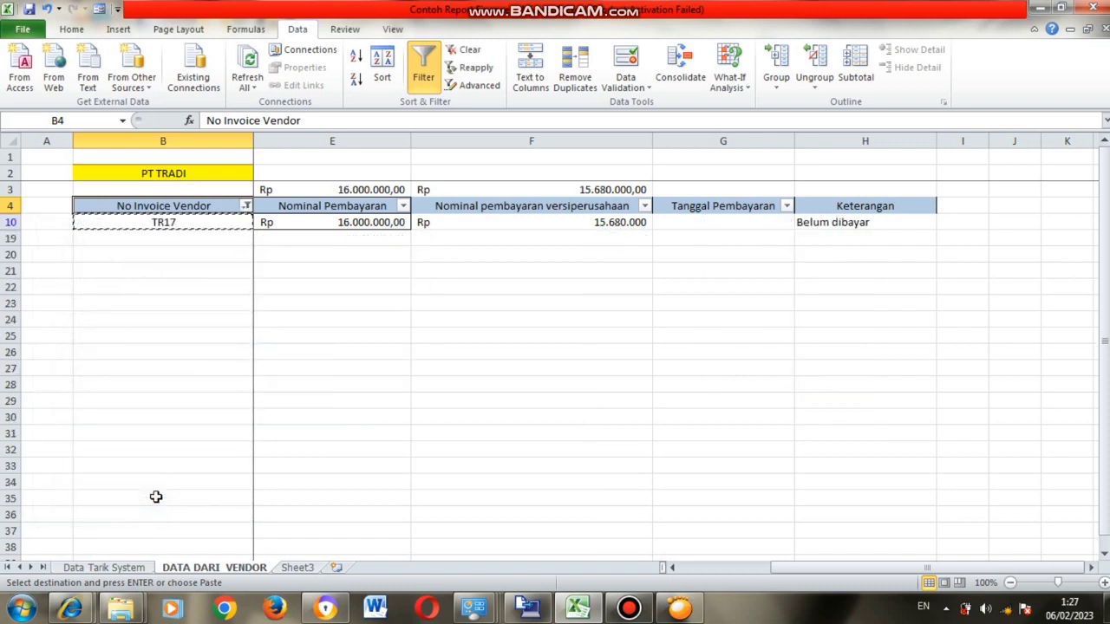
{"action": "left_click", "coordinate": [391, 333]}
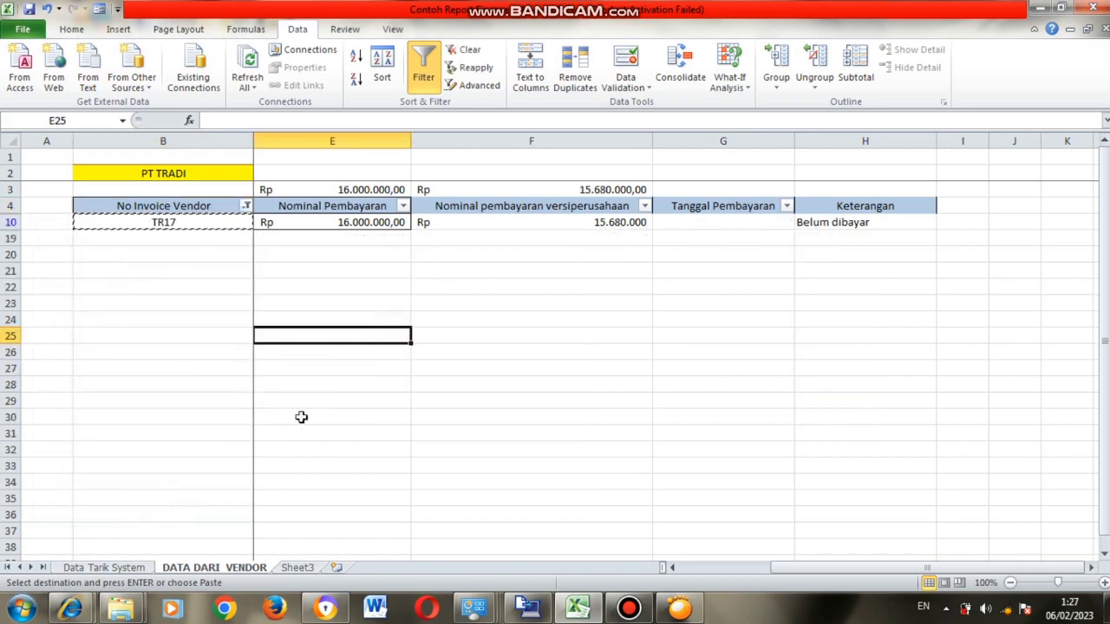
- Filter No Invoice Vendor on the Data Tarik System sheet to TR17 and check its Tanggal Pembayaran
{"action": "left_click", "coordinate": [130, 568]}
{"action": "left_click", "coordinate": [165, 178]}
{"action": "left_click", "coordinate": [105, 306]}
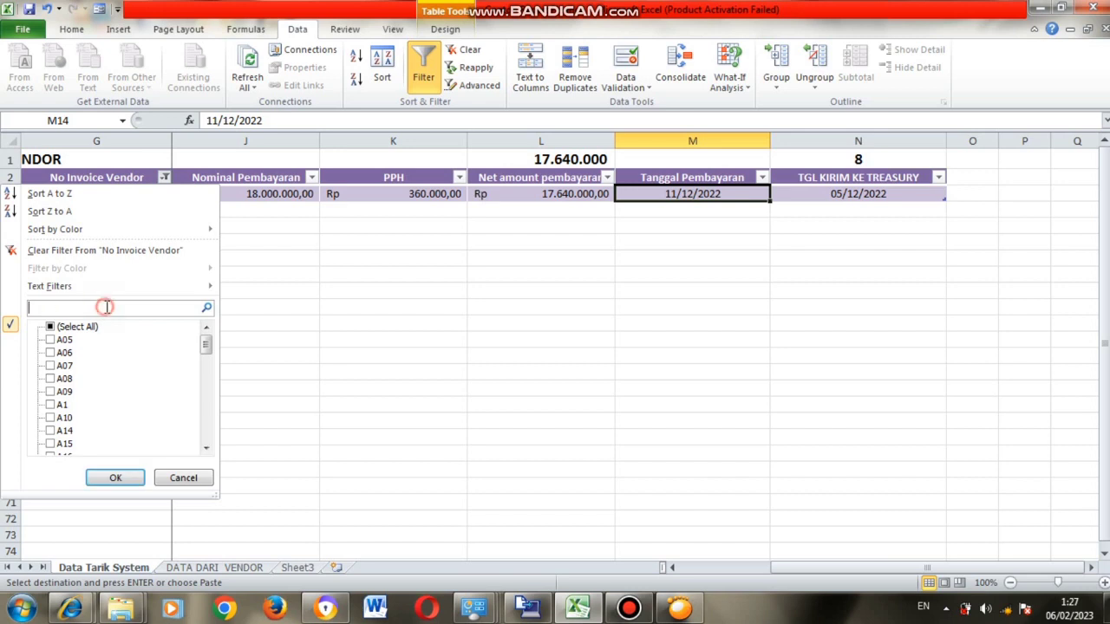
{"action": "left_click", "coordinate": [110, 482]}
{"action": "left_click", "coordinate": [683, 198]}
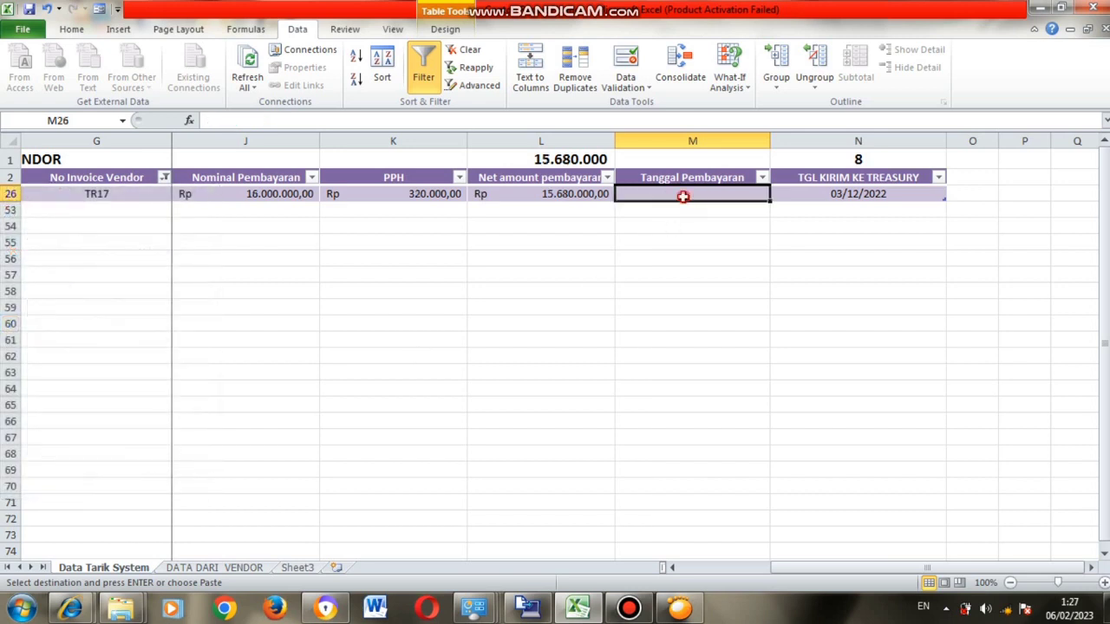
- Compare TR17's Tanggal Pembayaran on the DATA DARI VENDOR sheet with the system data, and check its net payment amount on Data Tarik System
{"action": "left_click", "coordinate": [205, 569]}
{"action": "left_click", "coordinate": [696, 227]}
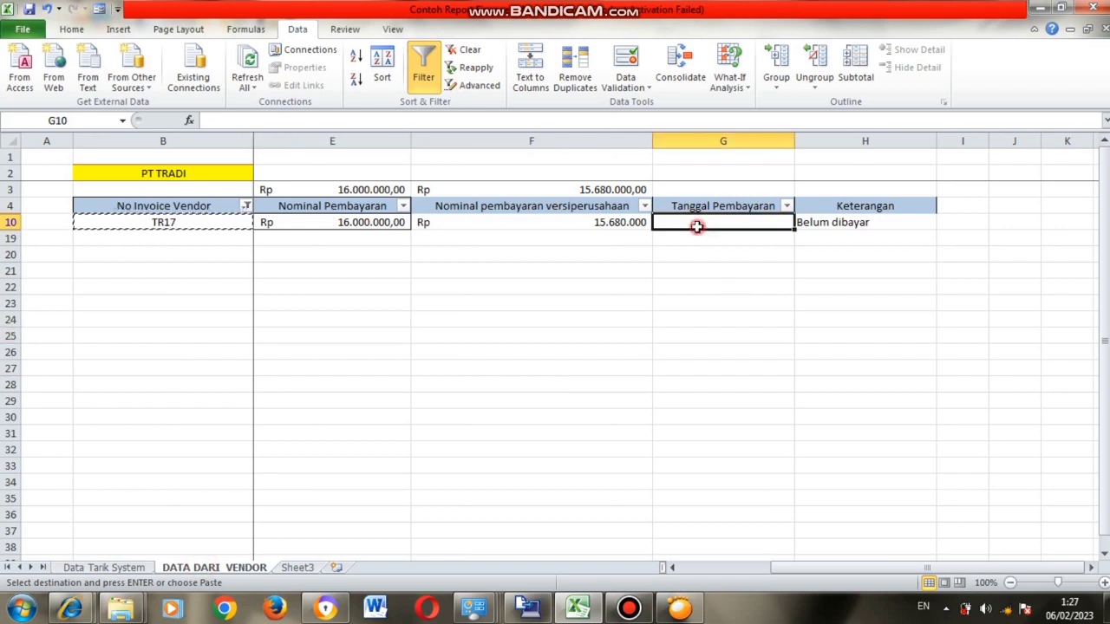
{"action": "left_click", "coordinate": [94, 568]}
{"action": "left_click", "coordinate": [582, 196]}
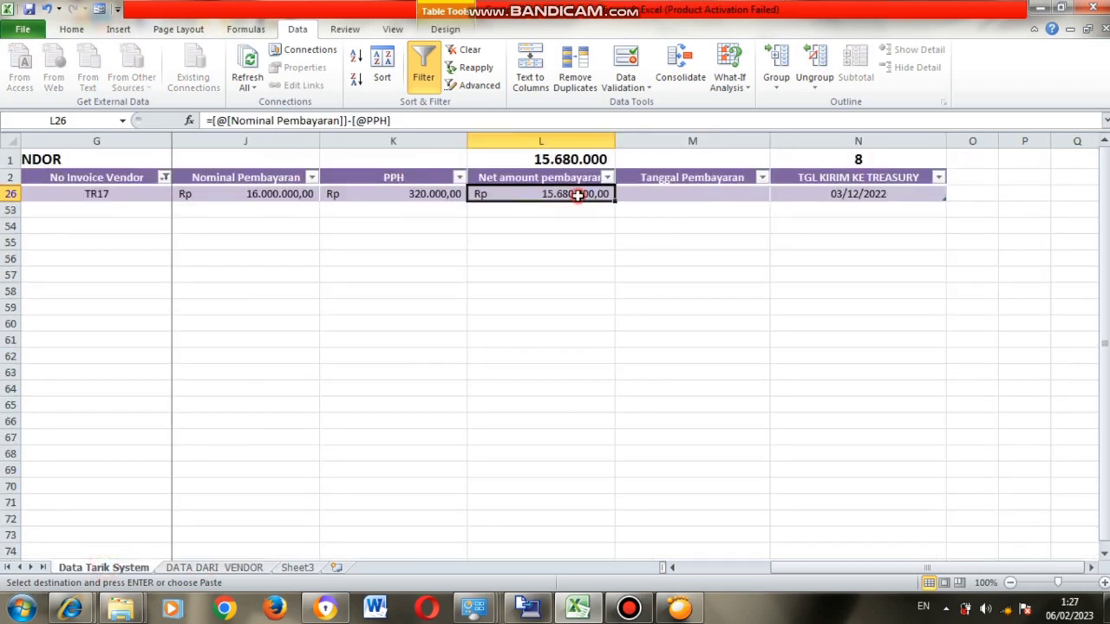
- Clear the TR17 filter on the DATA DARI VENDOR sheet to list all invoices
{"action": "left_click", "coordinate": [193, 569]}
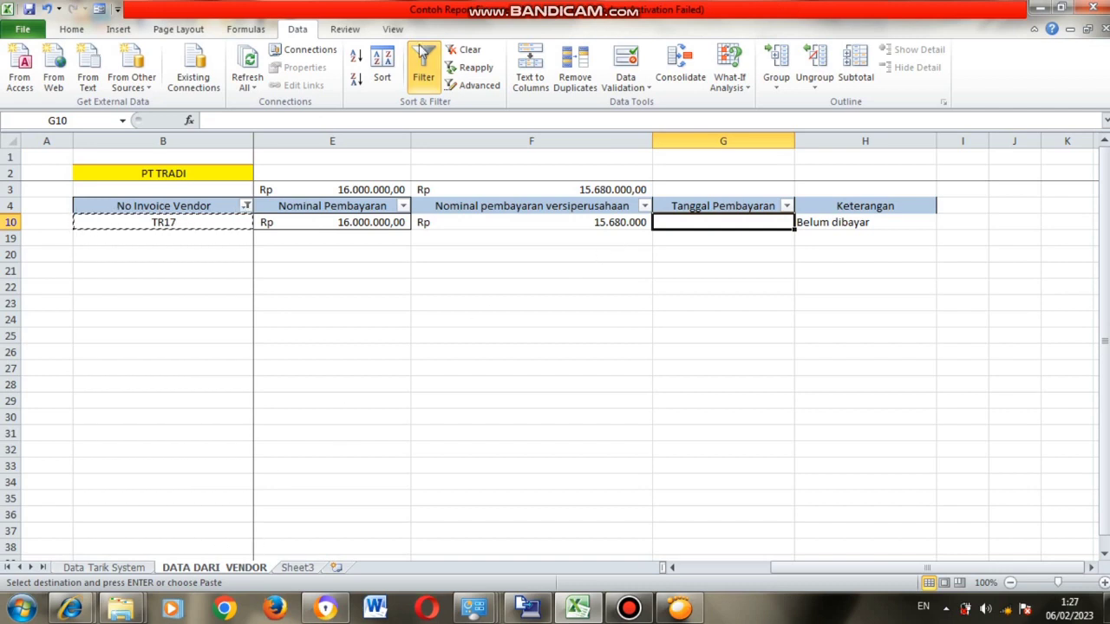
{"action": "left_click", "coordinate": [465, 50]}
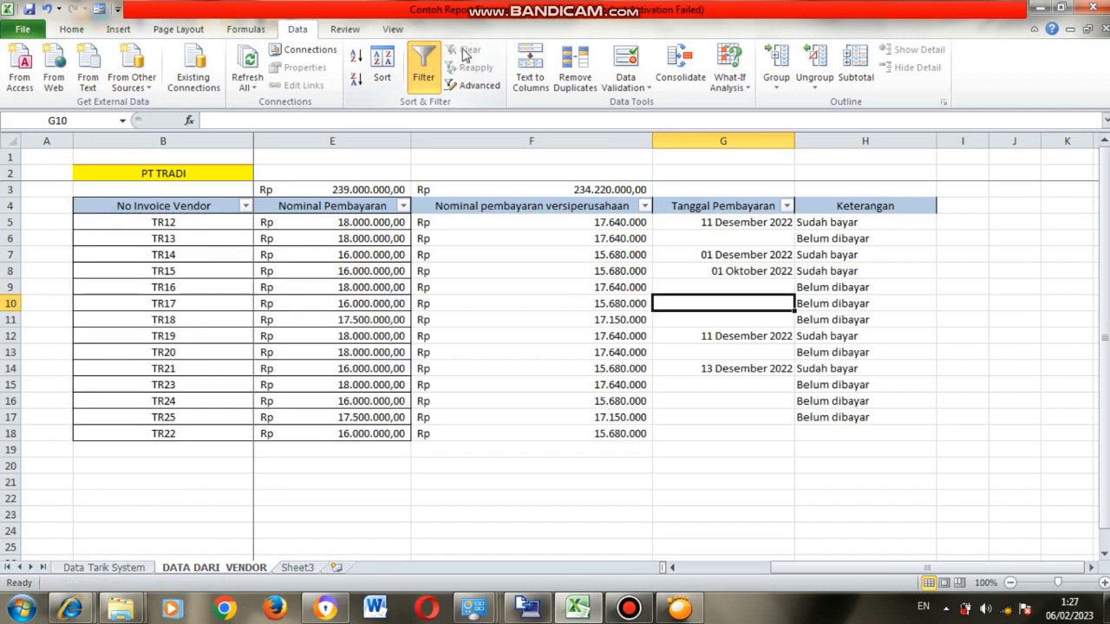
- Review the vendor and company-version payment amounts, the payment dates and the E3 subtotal across the full PT TRADI invoice list
{"action": "left_click", "coordinate": [546, 287]}
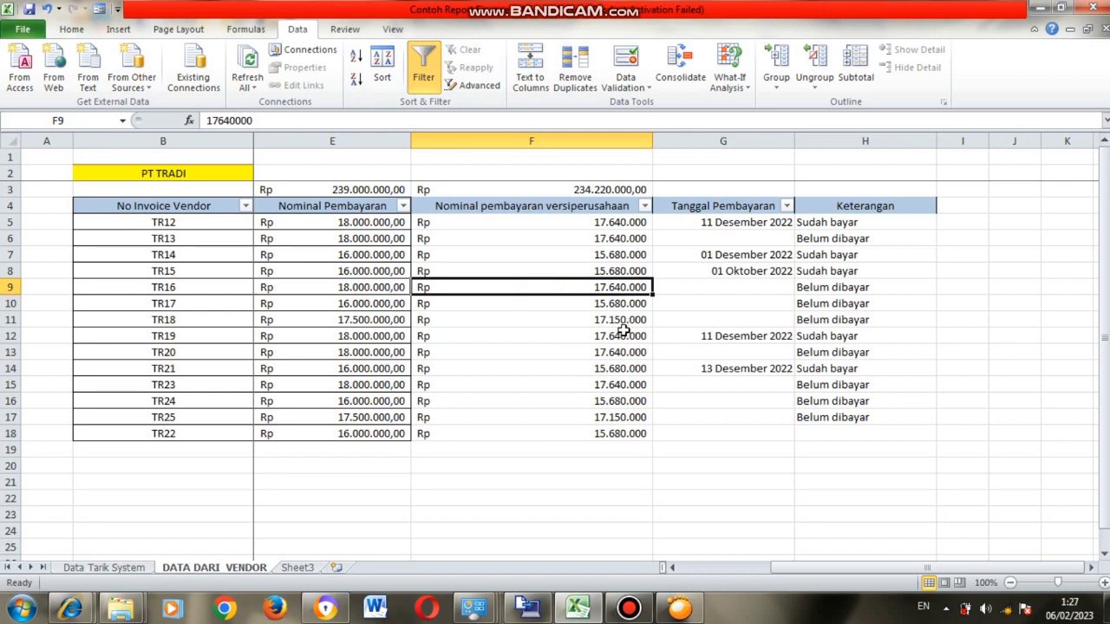
{"action": "left_click", "coordinate": [618, 254]}
{"action": "left_click", "coordinate": [745, 236]}
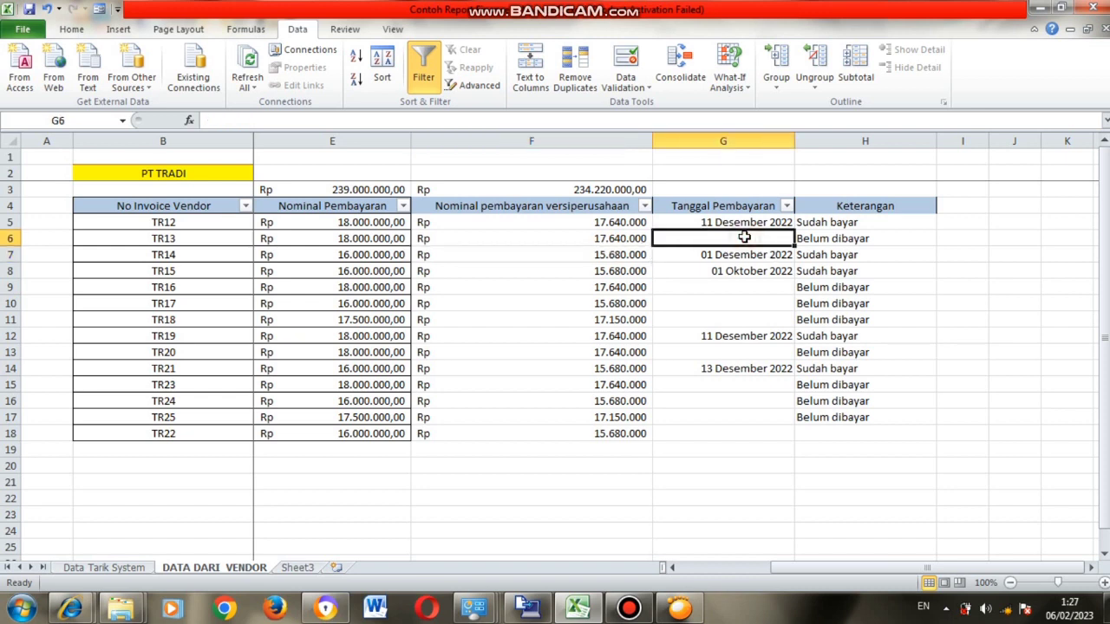
{"action": "left_click", "coordinate": [372, 189]}
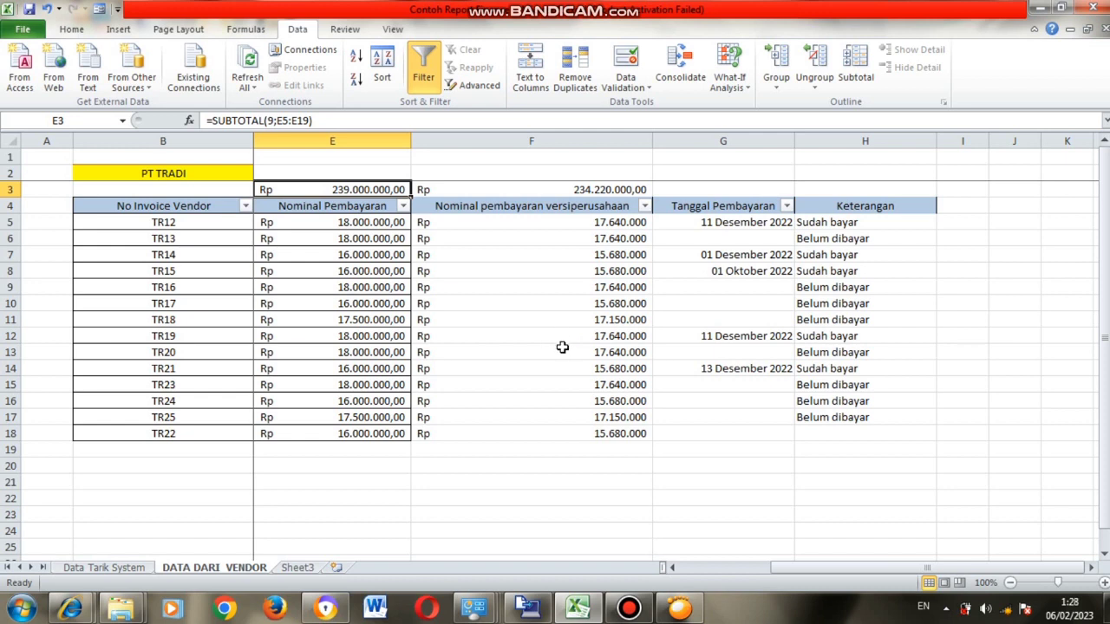
{"action": "left_click", "coordinate": [604, 336]}
{"action": "scroll", "coordinate": [598, 394], "scroll_direction": "down", "scroll_amount": 2}
{"action": "scroll", "coordinate": [599, 397], "scroll_direction": "up", "scroll_amount": 2}
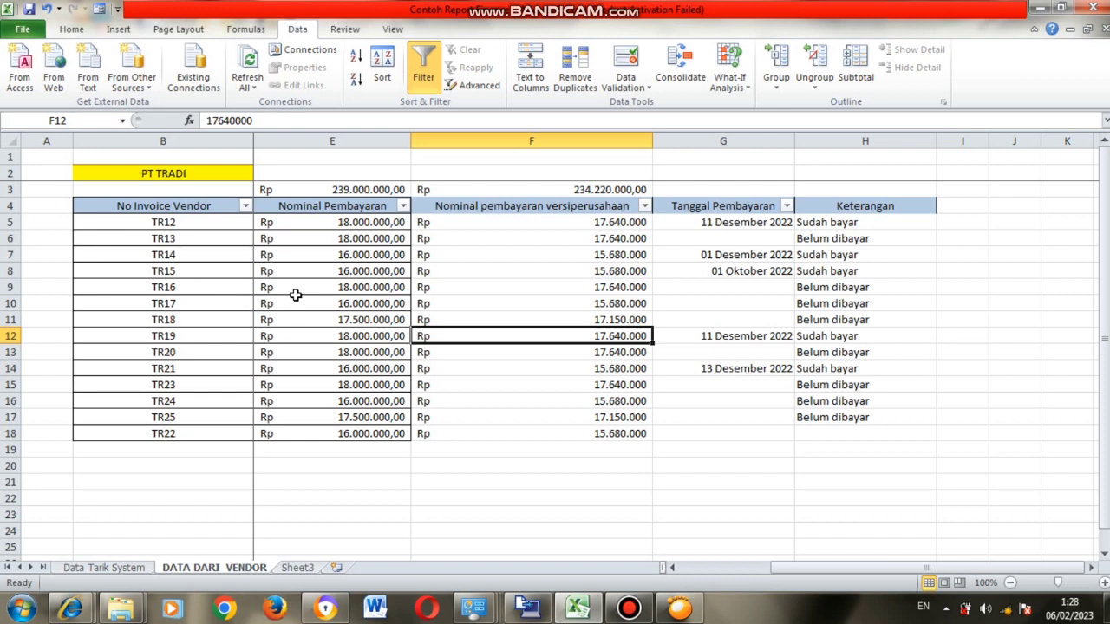
{"action": "left_click", "coordinate": [351, 286]}
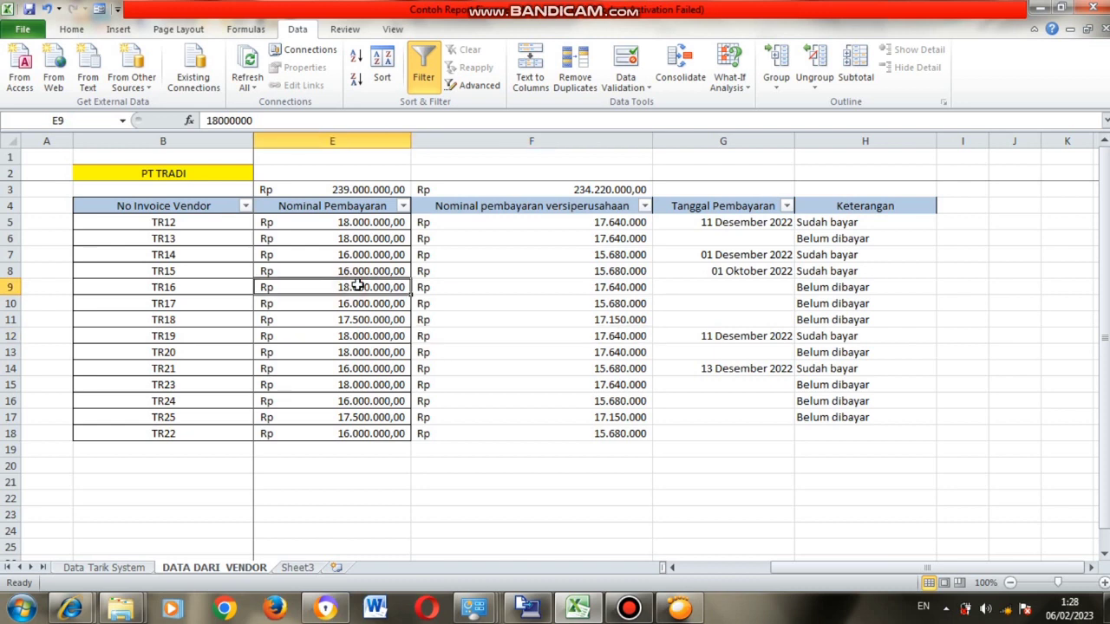